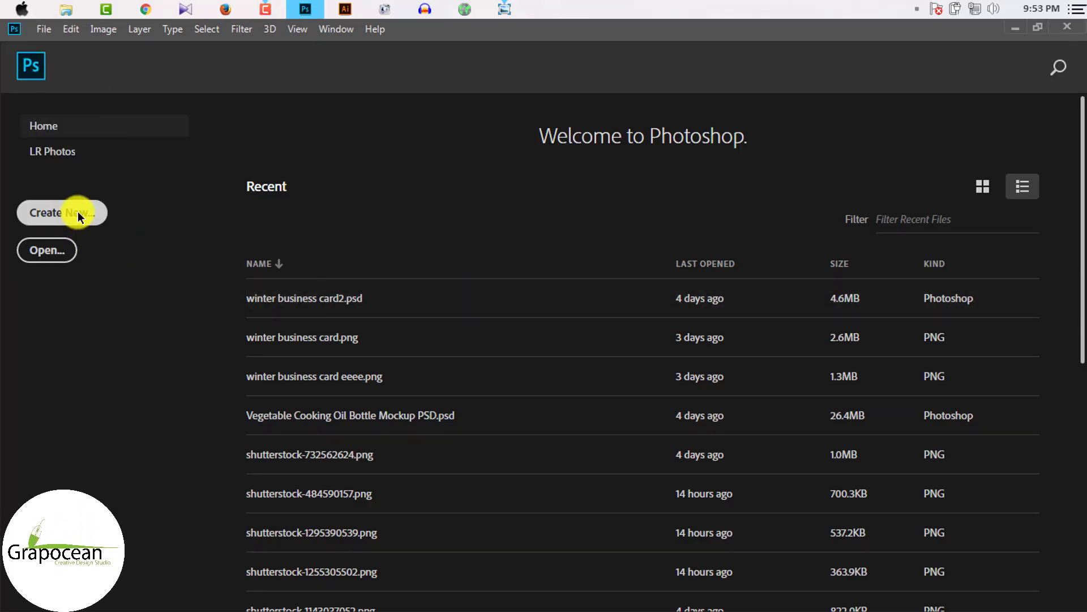
# Step: Create a new white 780 × 220 px document named 'Web Banner Design'
pyautogui.click(77, 212)
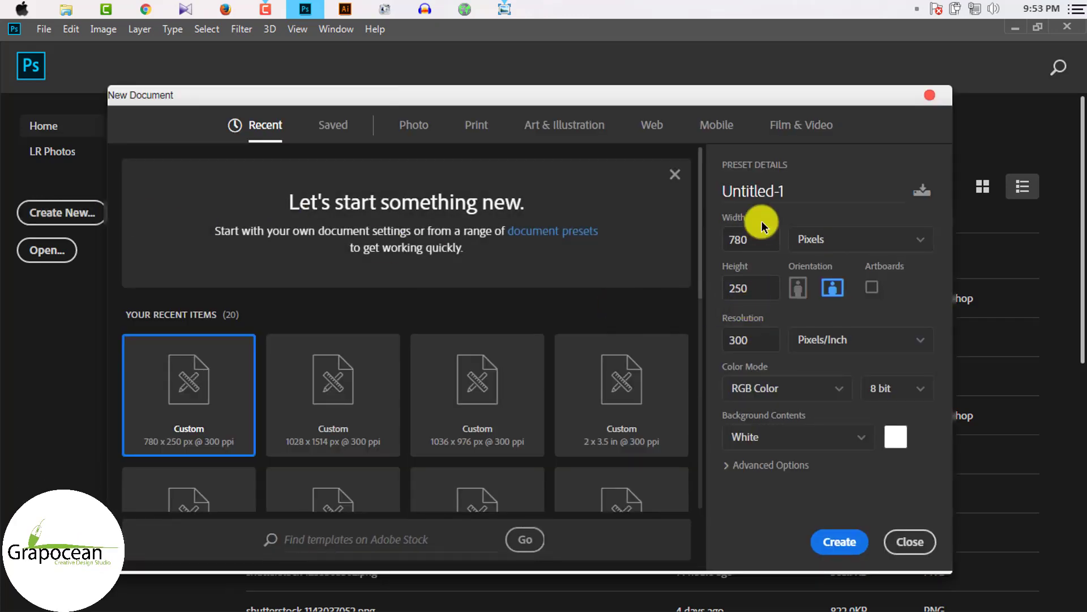
pyautogui.press('BackSpace')
pyautogui.write('Web B')
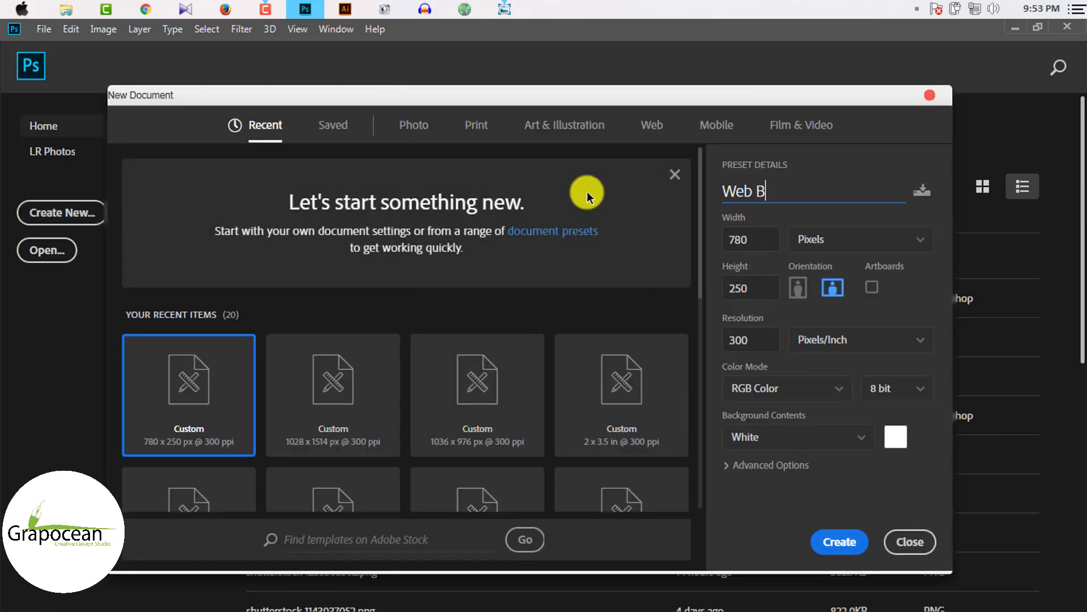
pyautogui.write('anner Design')
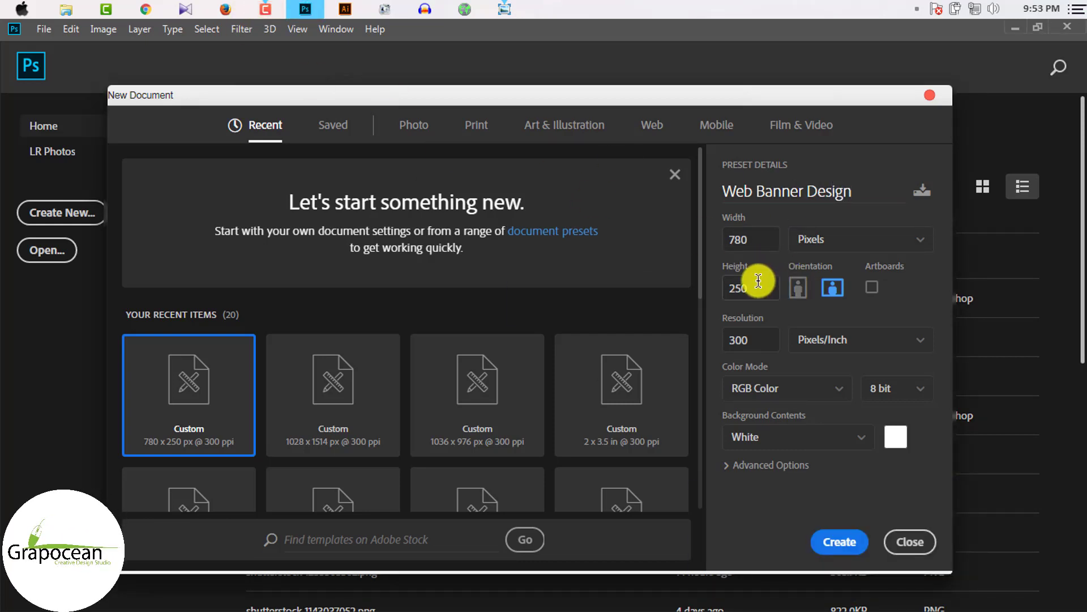
pyautogui.click(861, 188)
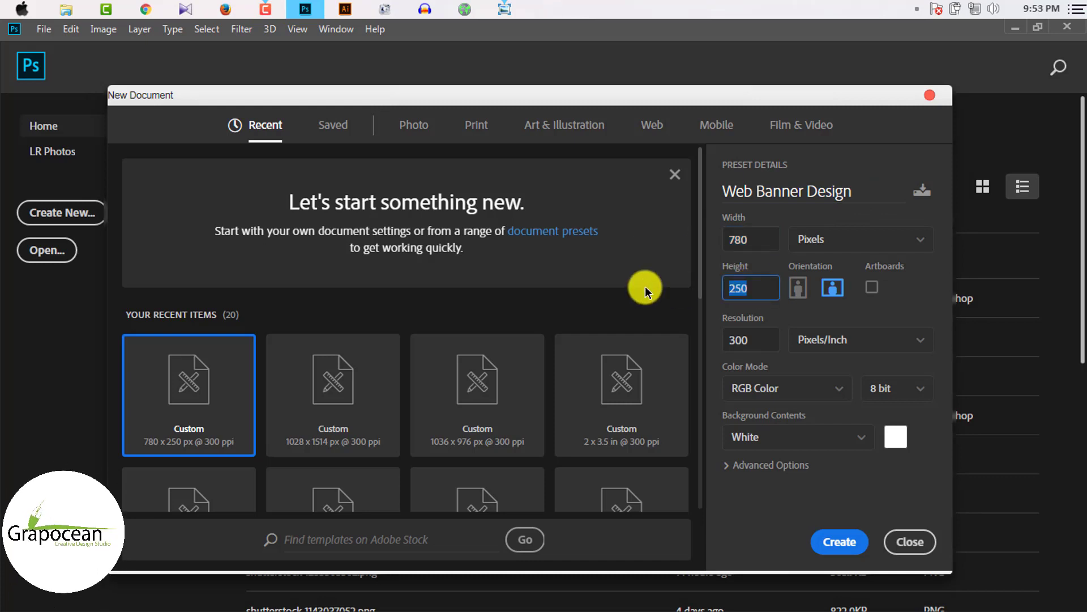
pyautogui.write('220')
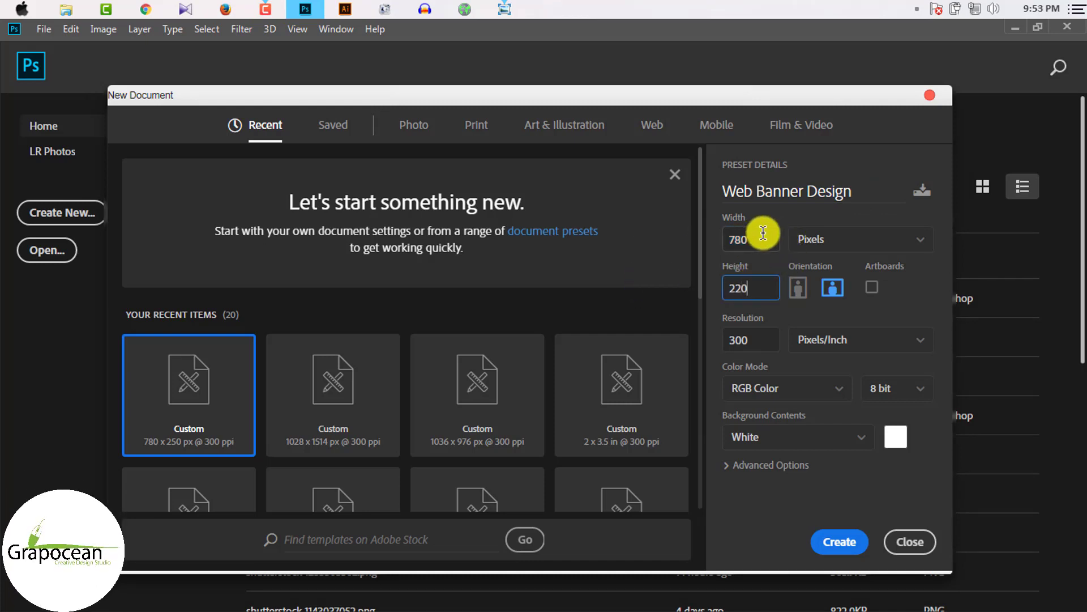
pyautogui.click(753, 237)
pyautogui.click(743, 289)
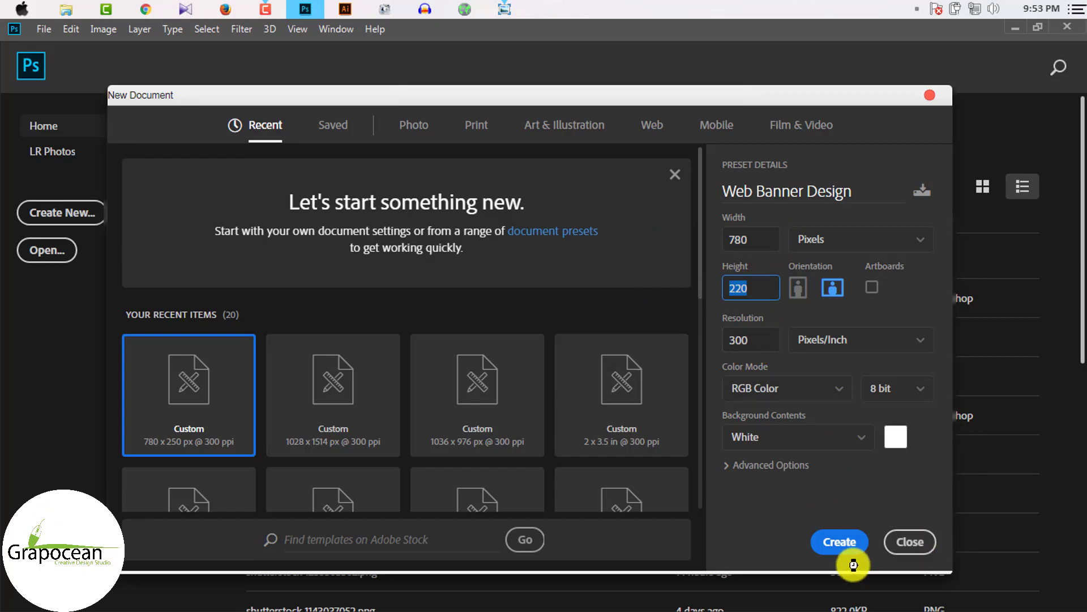
pyautogui.click(844, 543)
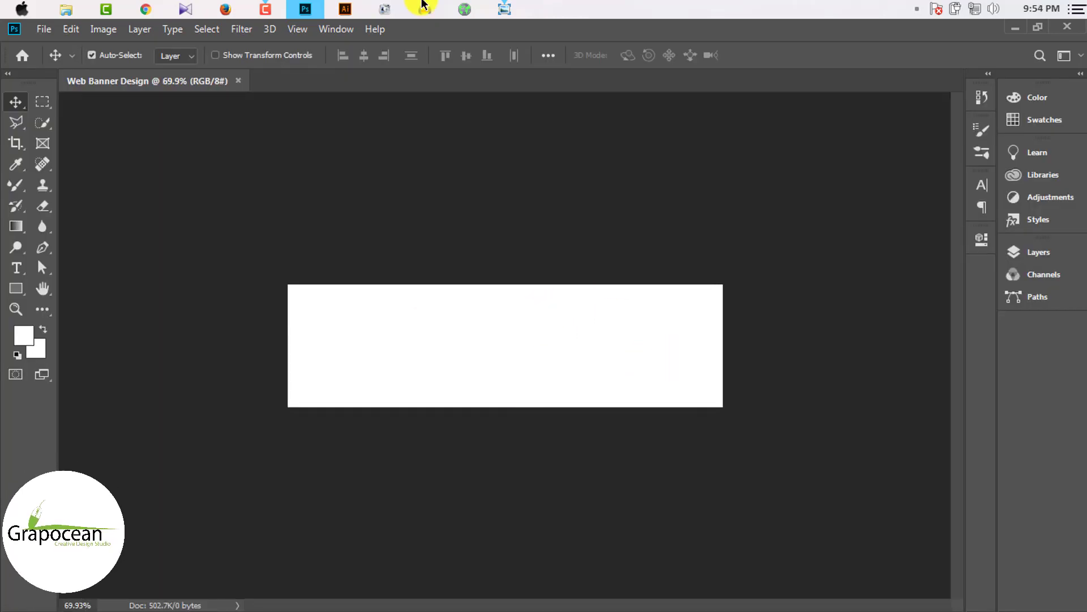
# Step: Draw a closed four-point slanted shape with the Pen tool over the banner's left side
pyautogui.click(44, 29)
pyautogui.click(400, 254)
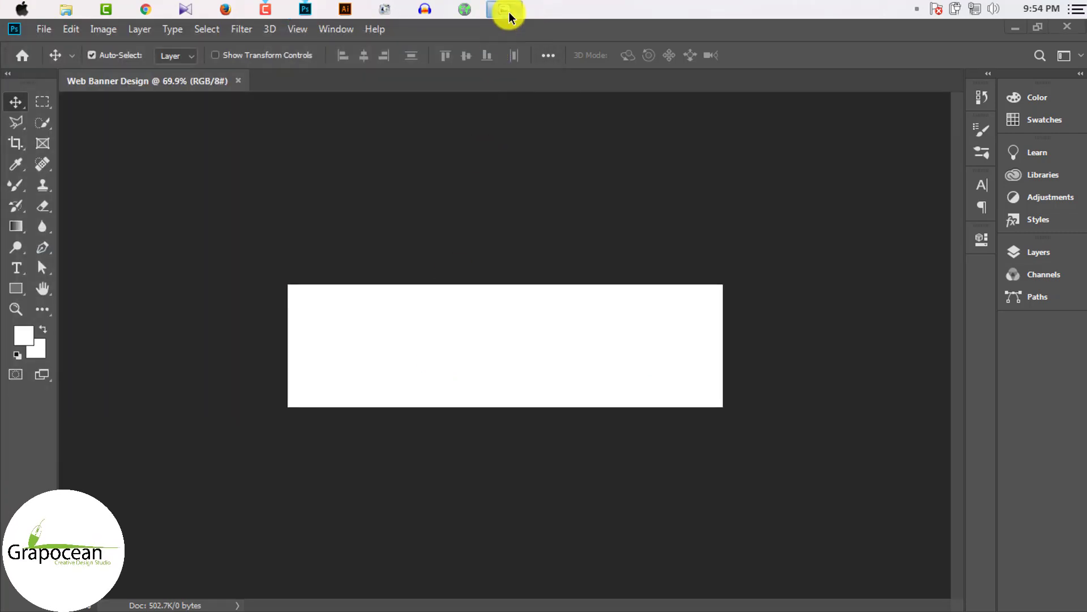
pyautogui.click(509, 16)
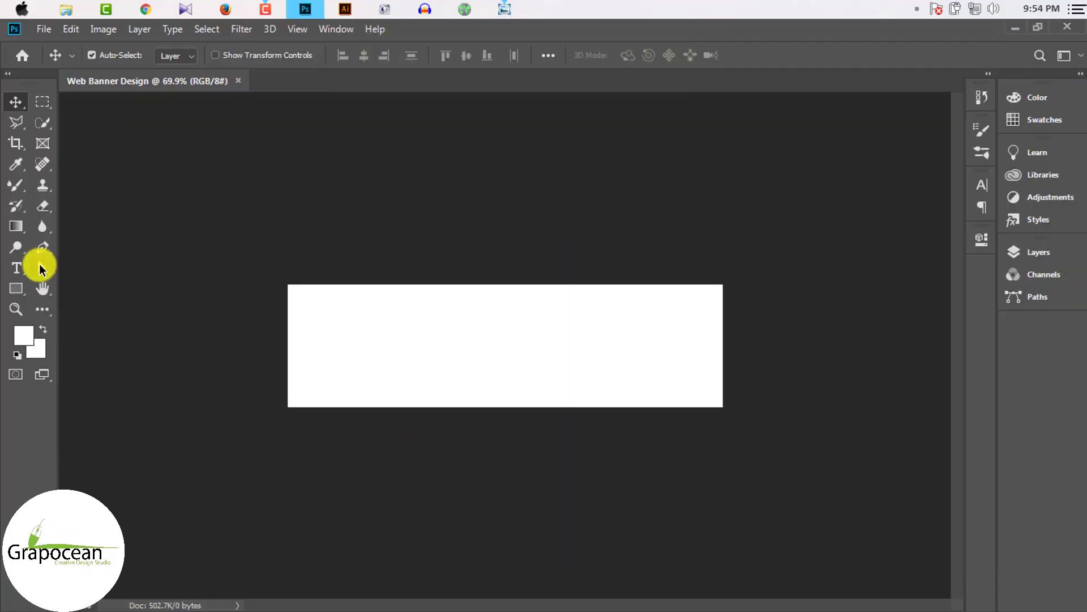
pyautogui.click(42, 249)
pyautogui.click(1034, 252)
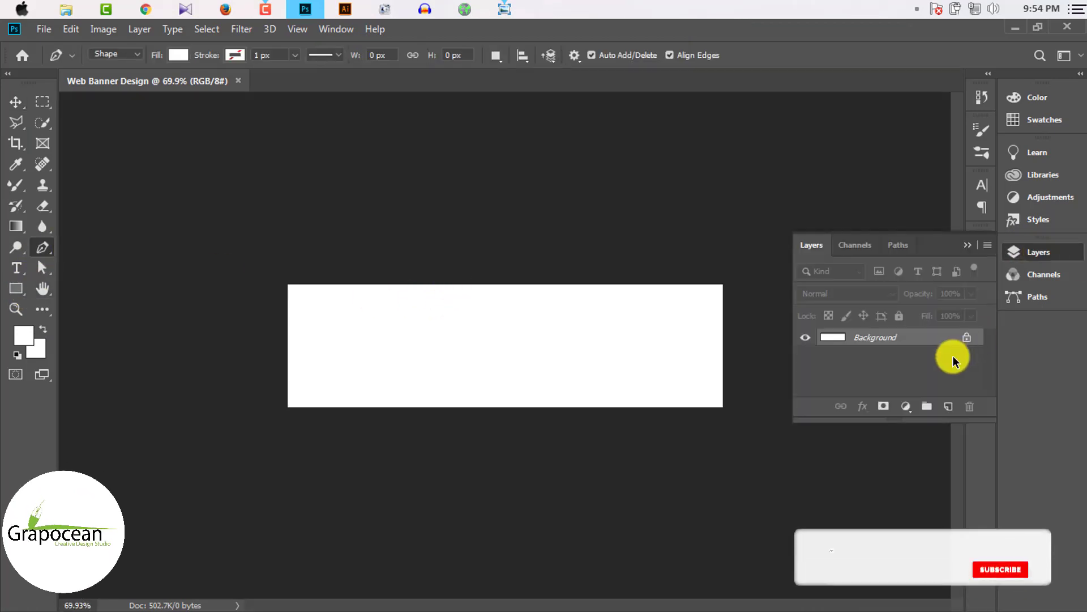
pyautogui.click(949, 407)
pyautogui.click(460, 282)
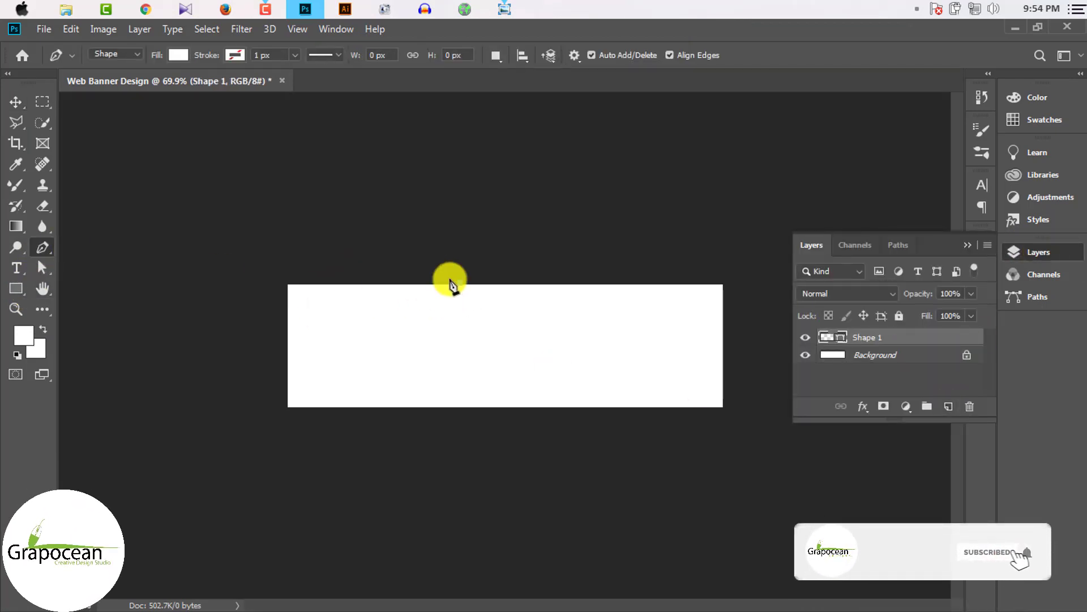
pyautogui.click(406, 421)
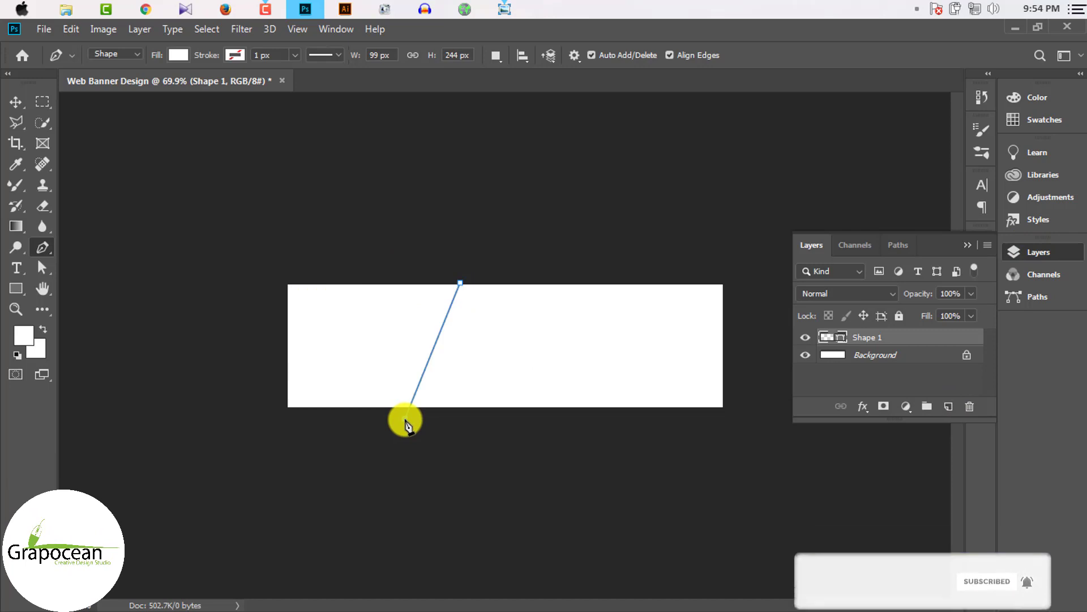
pyautogui.click(274, 415)
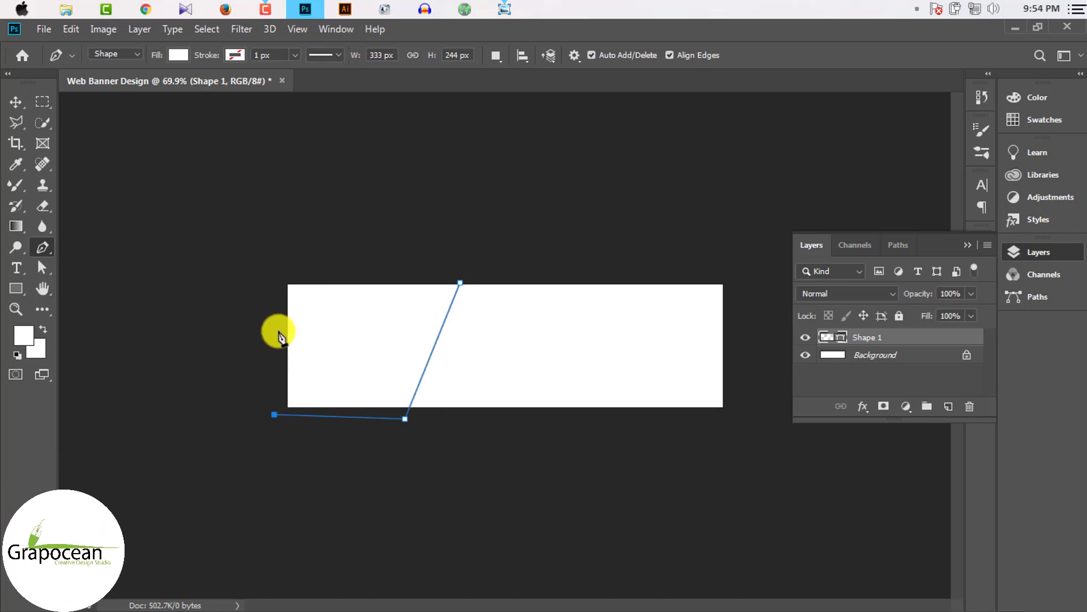
pyautogui.click(460, 282)
# Step: Fill the slanted Shape 1 with dark plum #32001e after trying several swatches
pyautogui.click(179, 54)
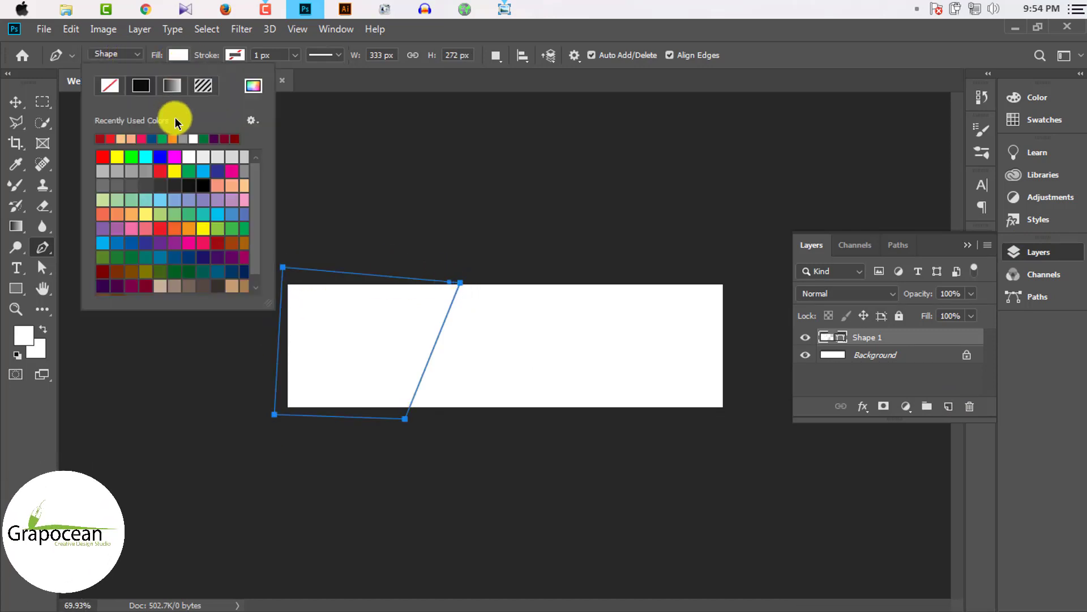
pyautogui.scroll(-1, 176, 250)
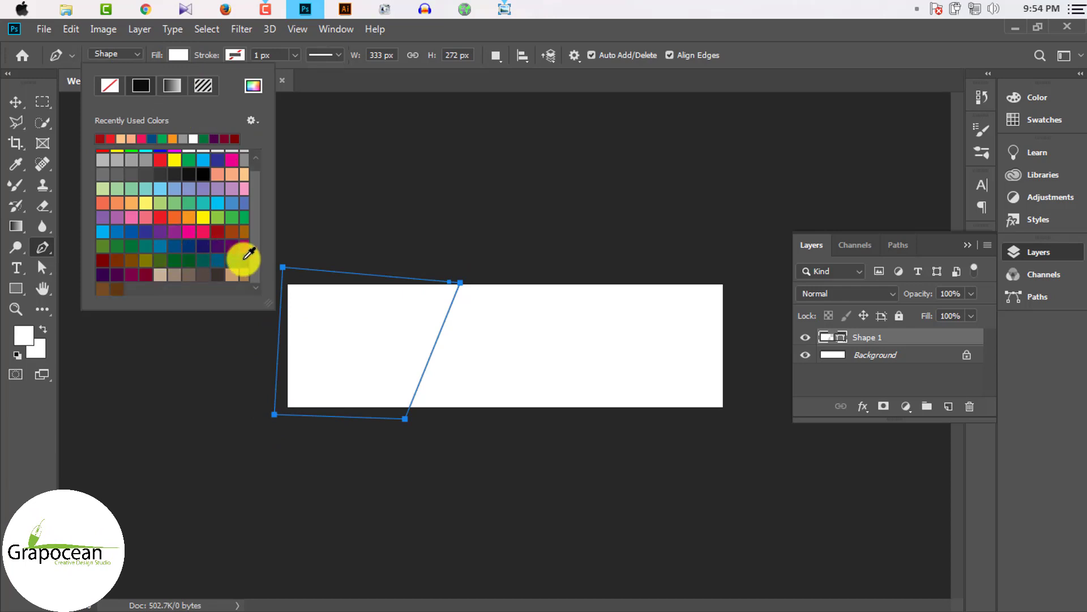
pyautogui.click(224, 245)
pyautogui.scroll(1, 239, 236)
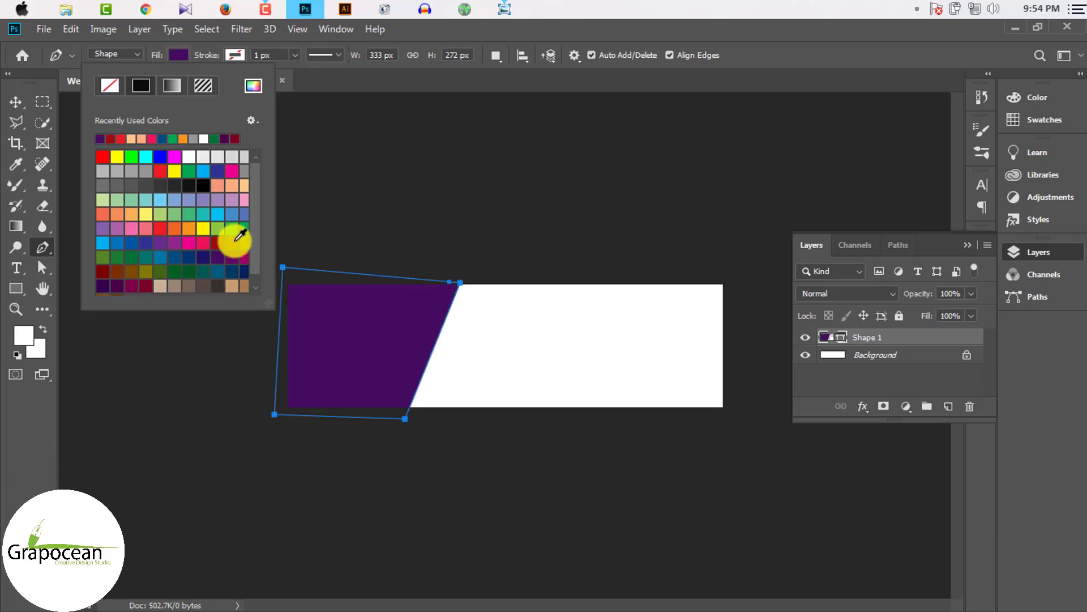
pyautogui.click(232, 170)
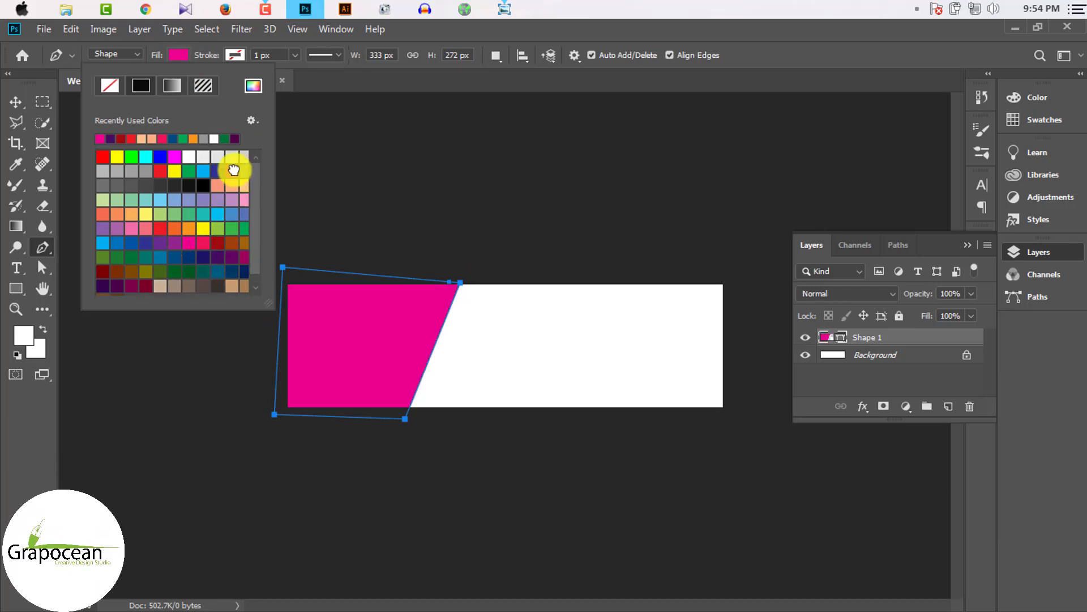
pyautogui.click(121, 139)
pyautogui.click(232, 171)
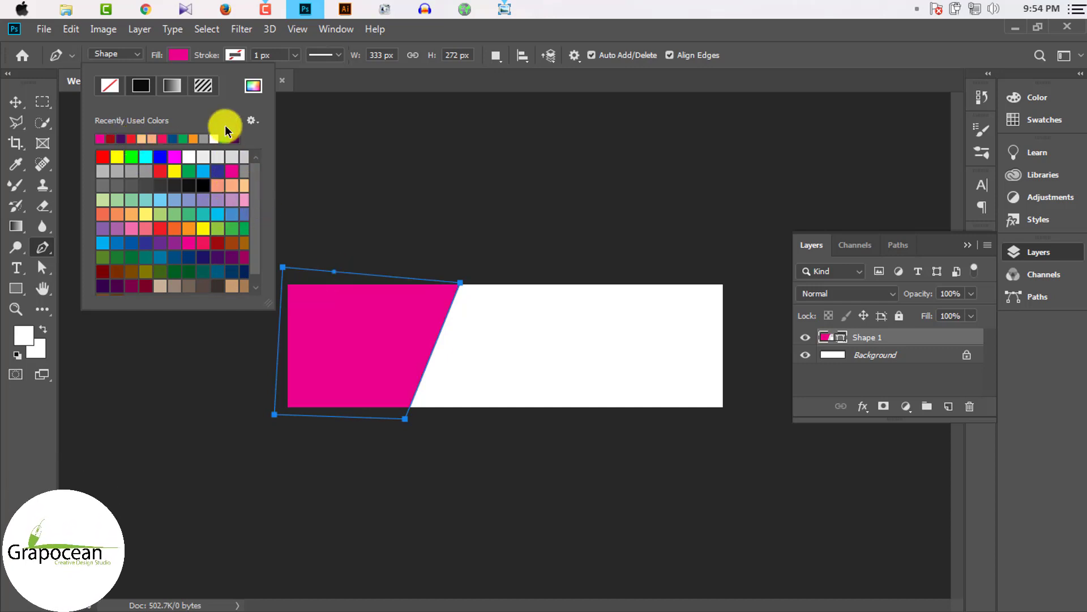
pyautogui.doubleClick(828, 336)
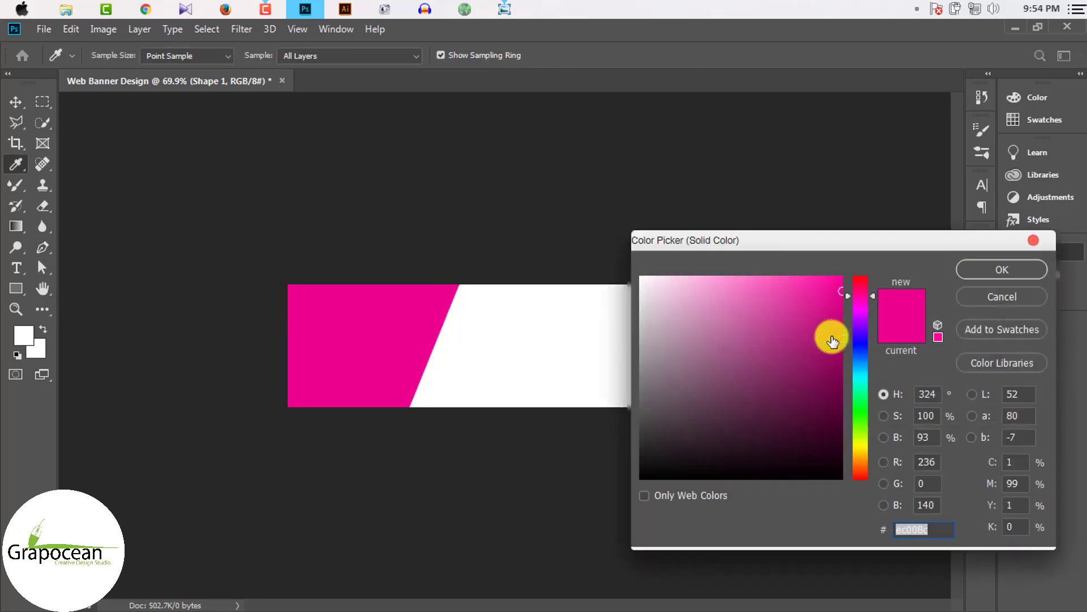
pyautogui.moveTo(841, 369); pyautogui.dragTo(868, 439)
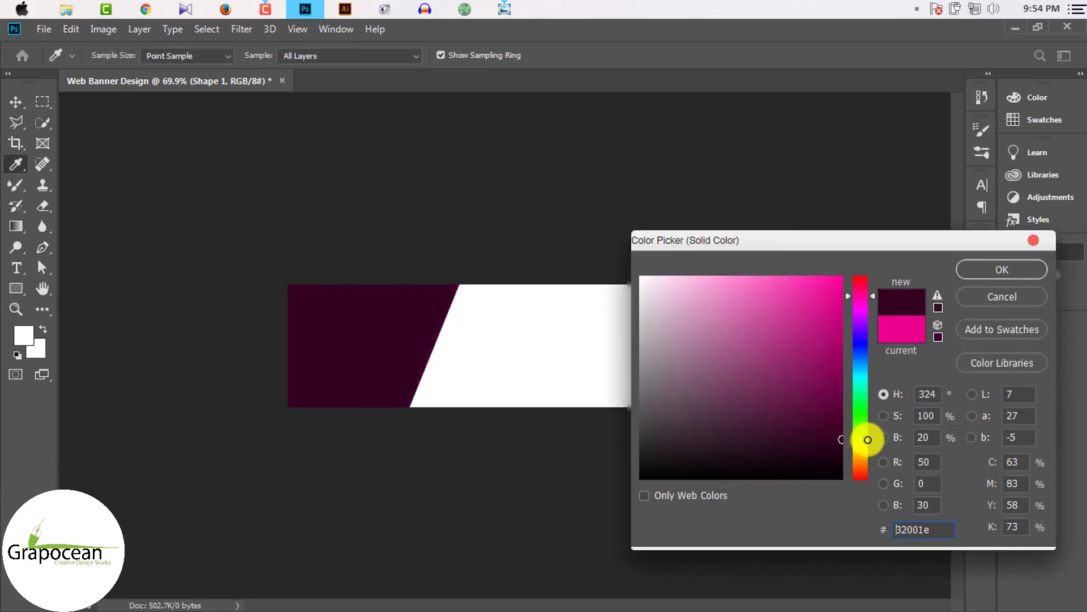
pyautogui.click(1001, 270)
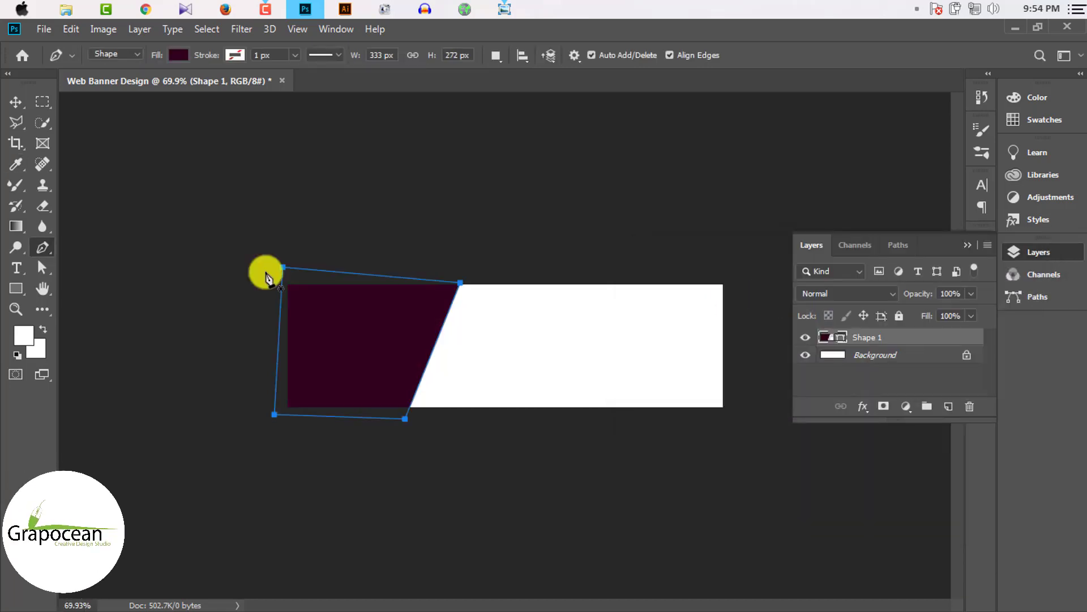
pyautogui.click(15, 101)
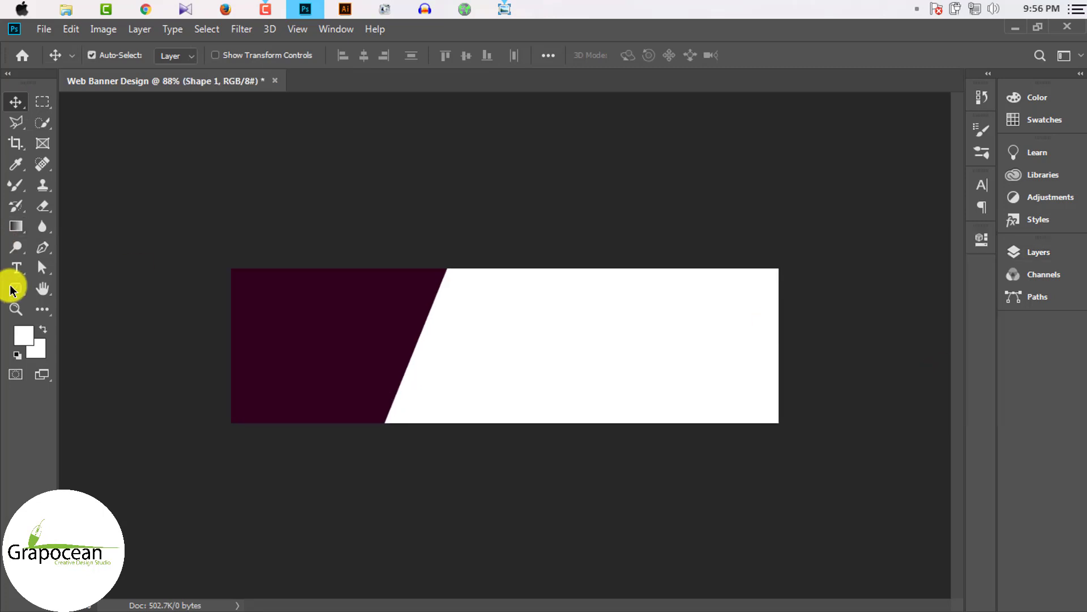
# Step: Draw a tall magenta 75 × 162 px rounded rectangle on the white area with smaller corner radius
pyautogui.click(15, 288)
pyautogui.click(1039, 252)
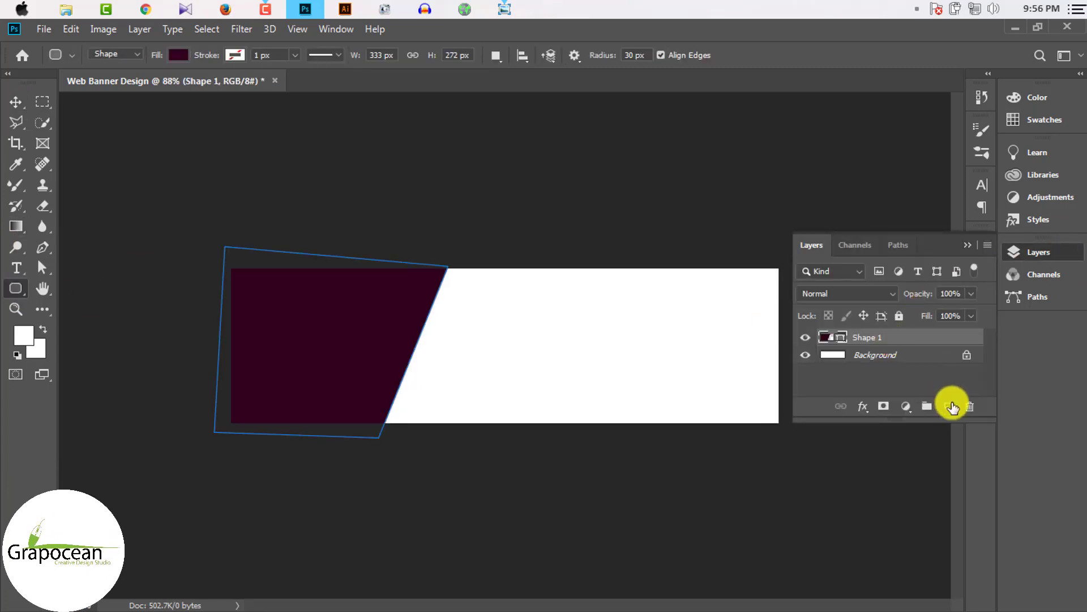
pyautogui.click(949, 406)
pyautogui.moveTo(579, 306); pyautogui.dragTo(606, 407)
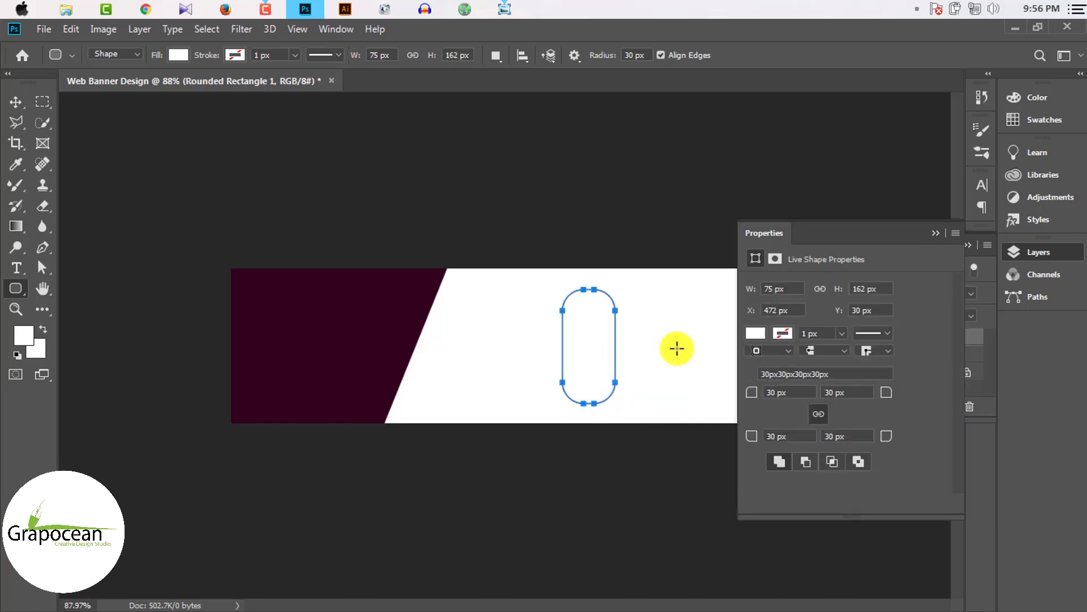
pyautogui.click(183, 54)
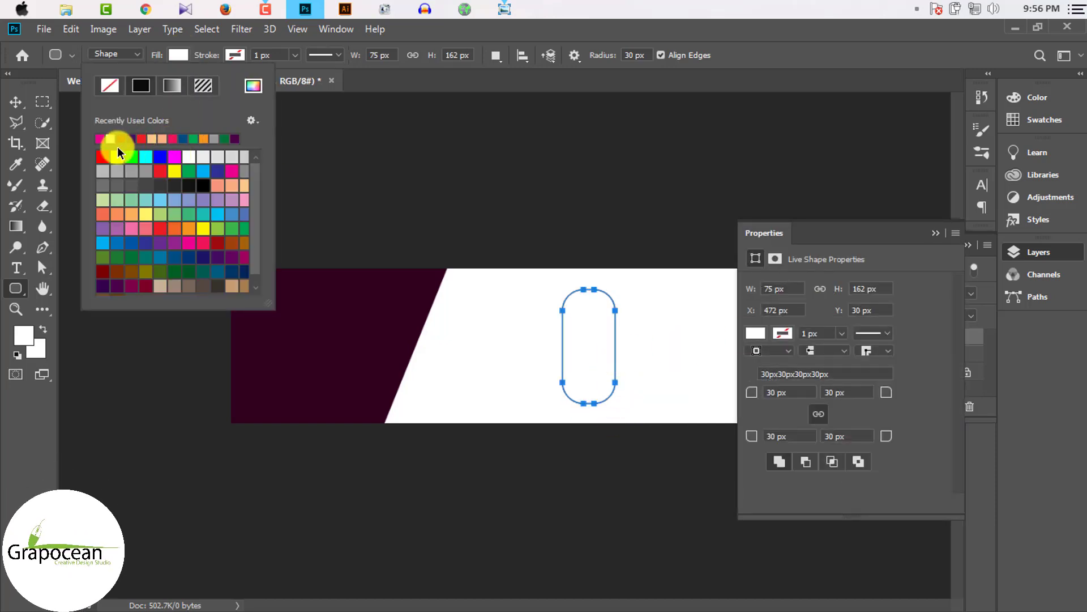
pyautogui.click(190, 243)
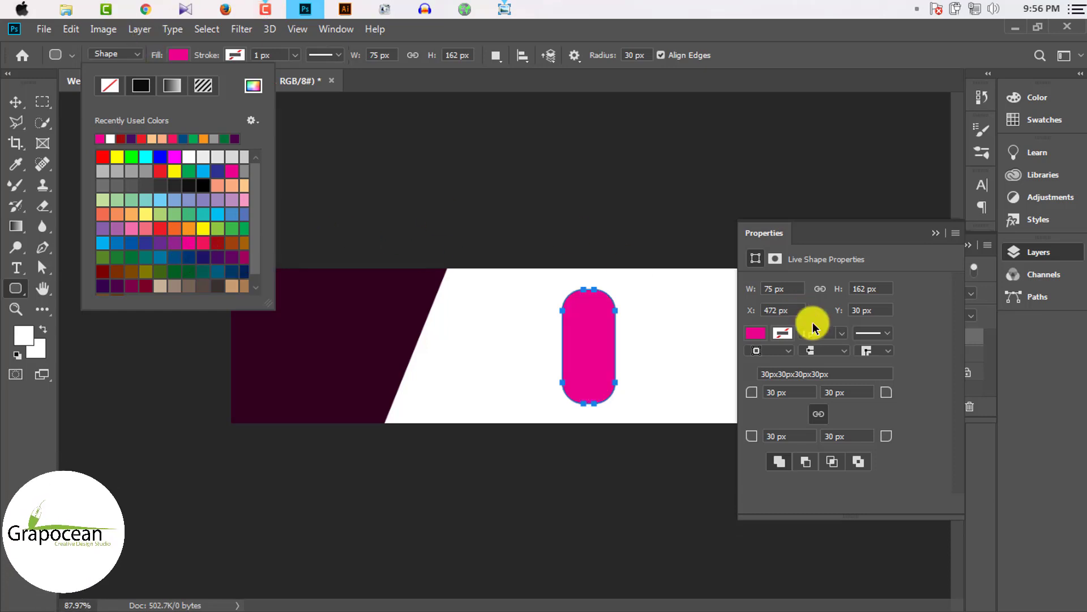
pyautogui.click(768, 395)
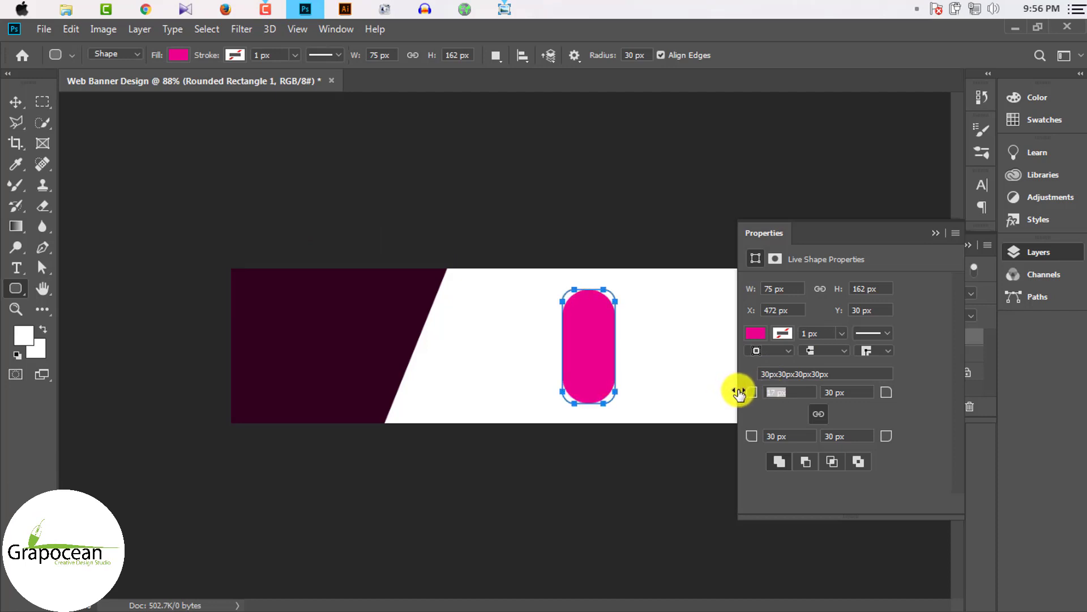
pyautogui.write('14')
pyautogui.moveTo(739, 392); pyautogui.dragTo(729, 388)
pyautogui.click(16, 101)
# Step: Move the pink rectangle left onto the plum area and rotate it about 23°
pyautogui.click(601, 405)
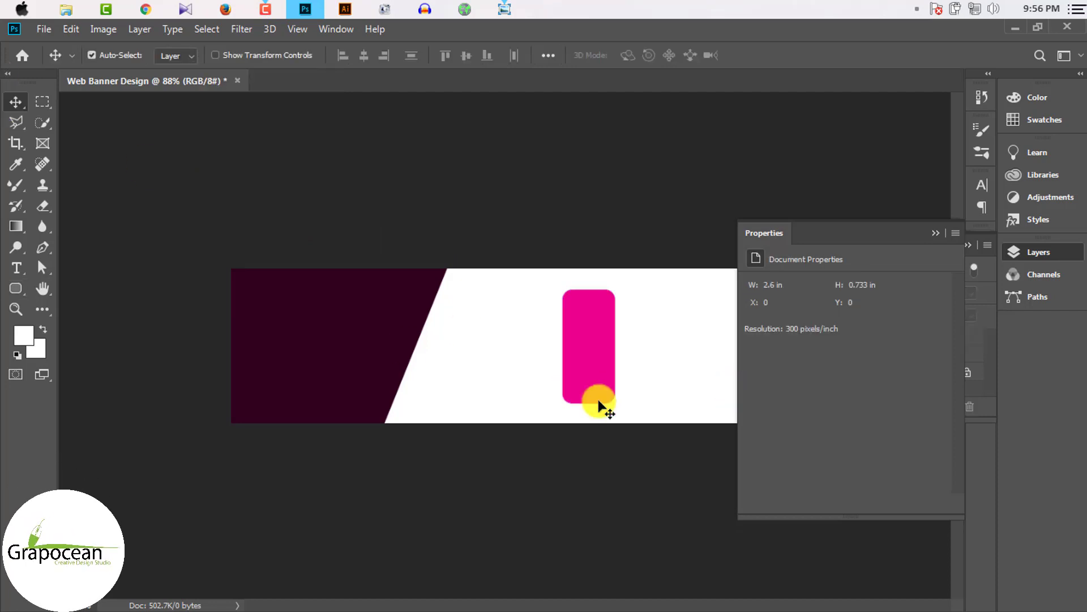
pyautogui.moveTo(600, 405); pyautogui.dragTo(391, 379)
pyautogui.hotkey('ctrl', 't')
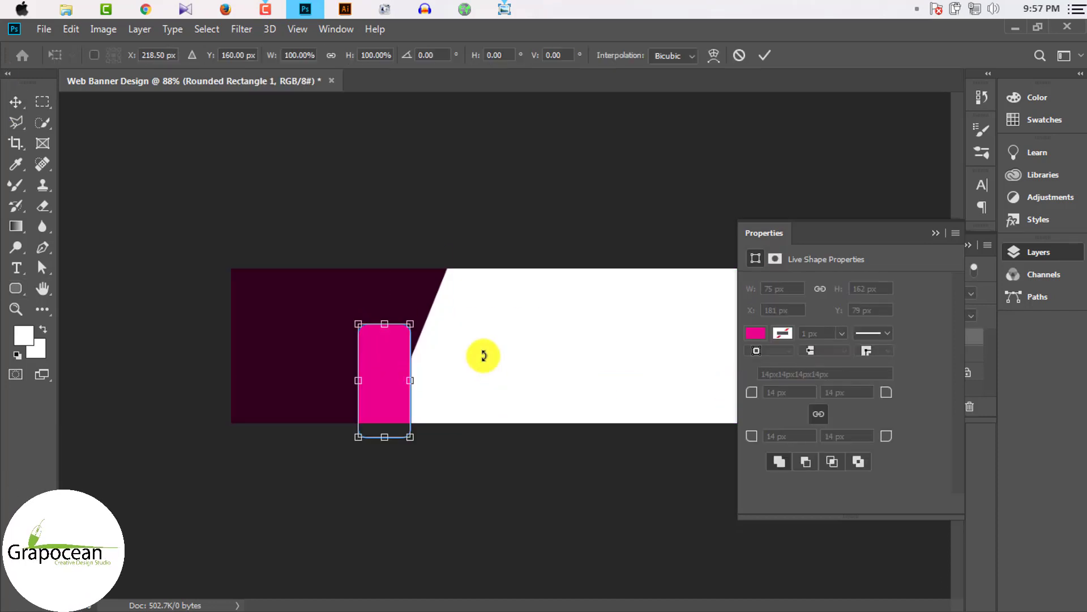
pyautogui.moveTo(483, 356)
pyautogui.mouseDown()
pyautogui.moveTo(503, 363)
pyautogui.moveTo(497, 355)
pyautogui.mouseUp()
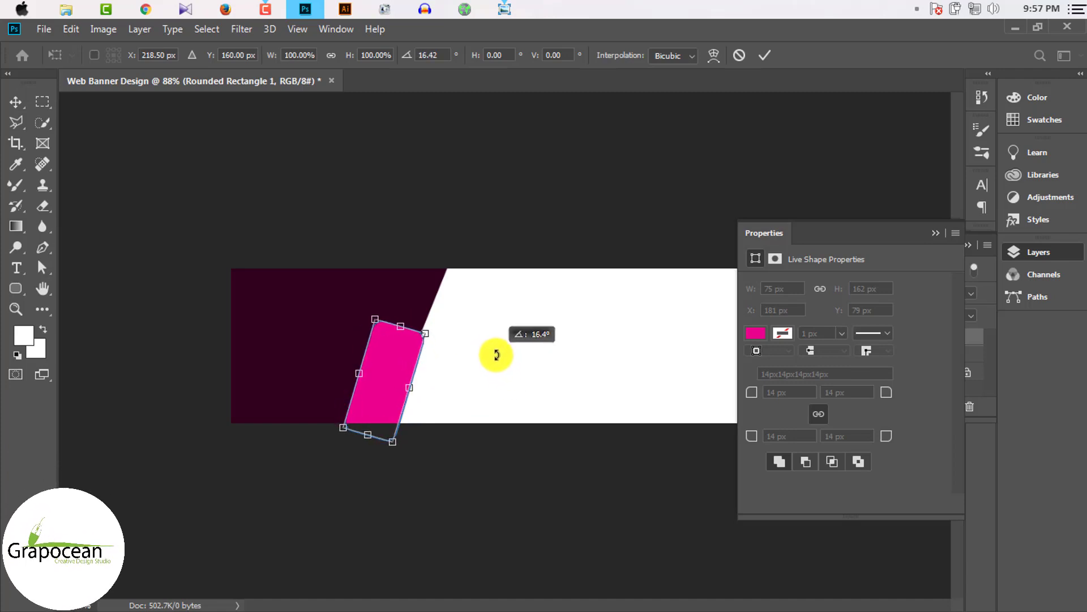
pyautogui.click(764, 55)
# Step: Lower the pink bar and enlarge it slightly
pyautogui.scroll(2, 371, 396)
pyautogui.moveTo(371, 396); pyautogui.dragTo(378, 409)
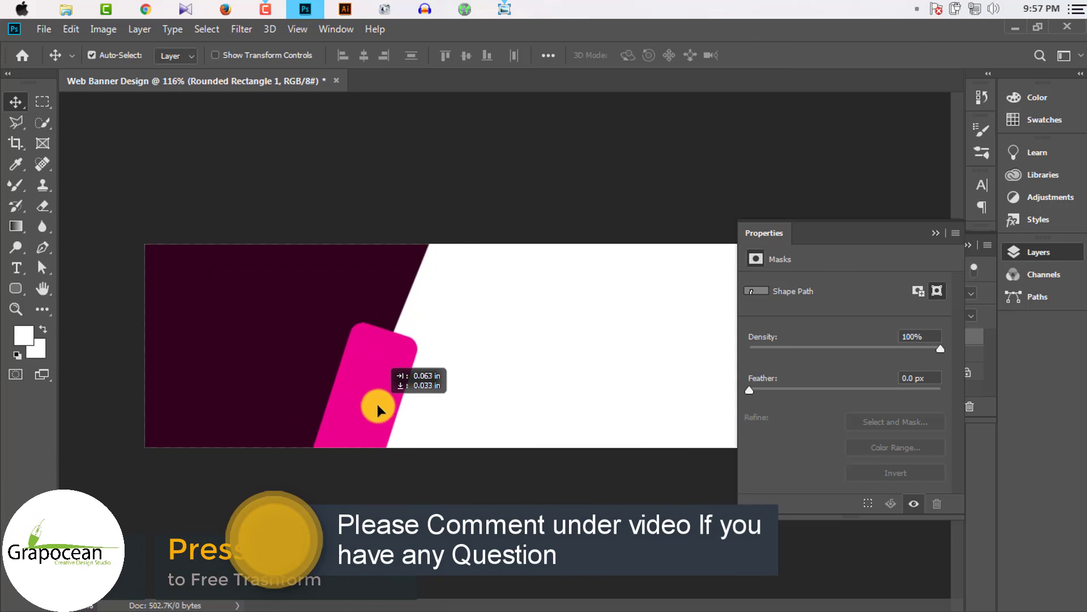
pyautogui.hotkey('ctrl', 't')
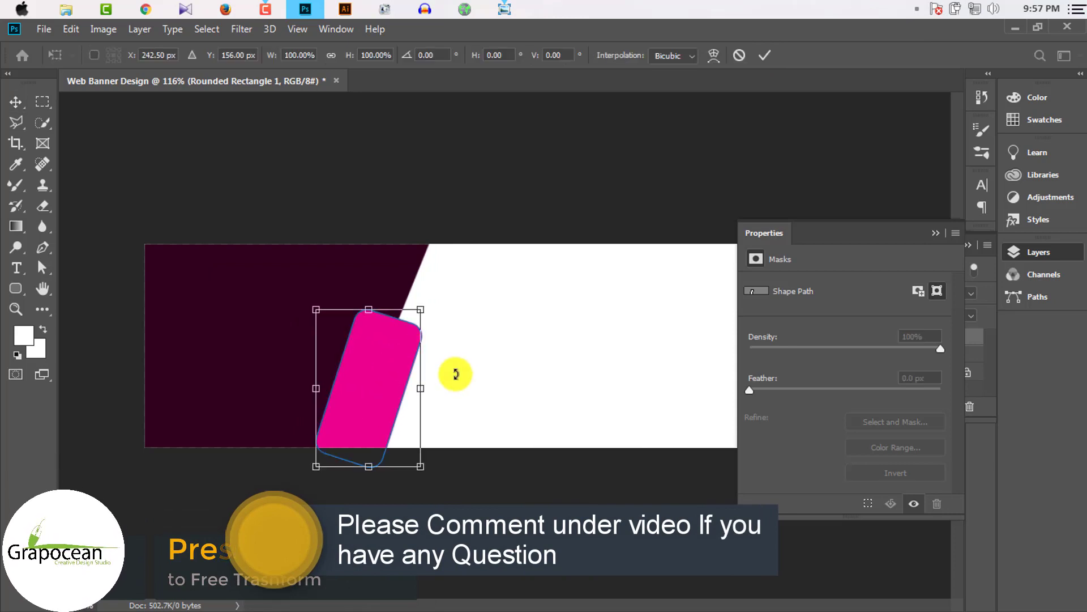
pyautogui.moveTo(424, 309); pyautogui.dragTo(444, 281)
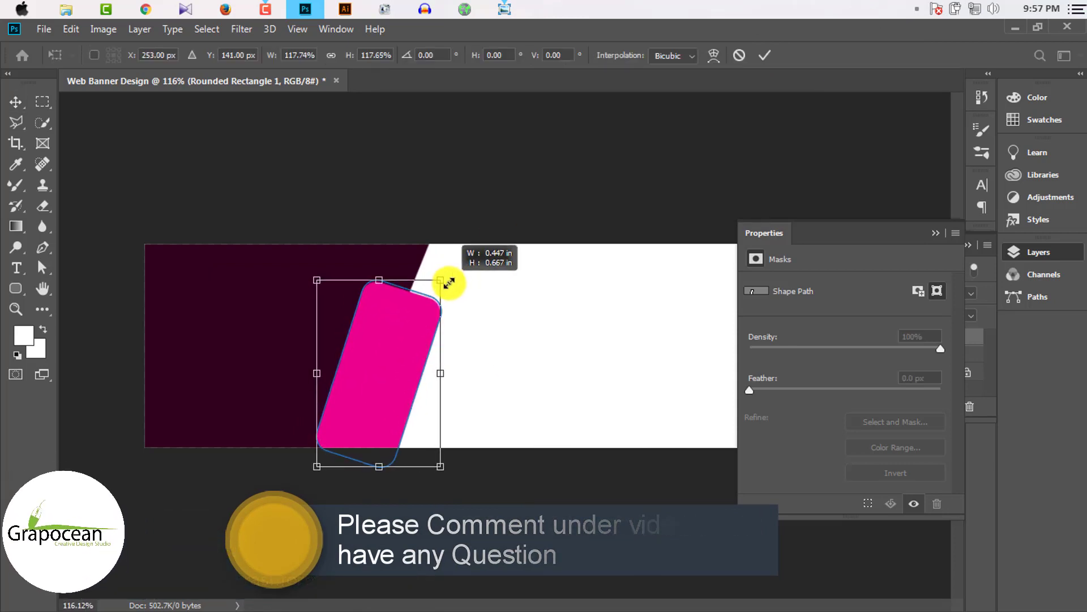
pyautogui.moveTo(401, 369); pyautogui.dragTo(394, 392)
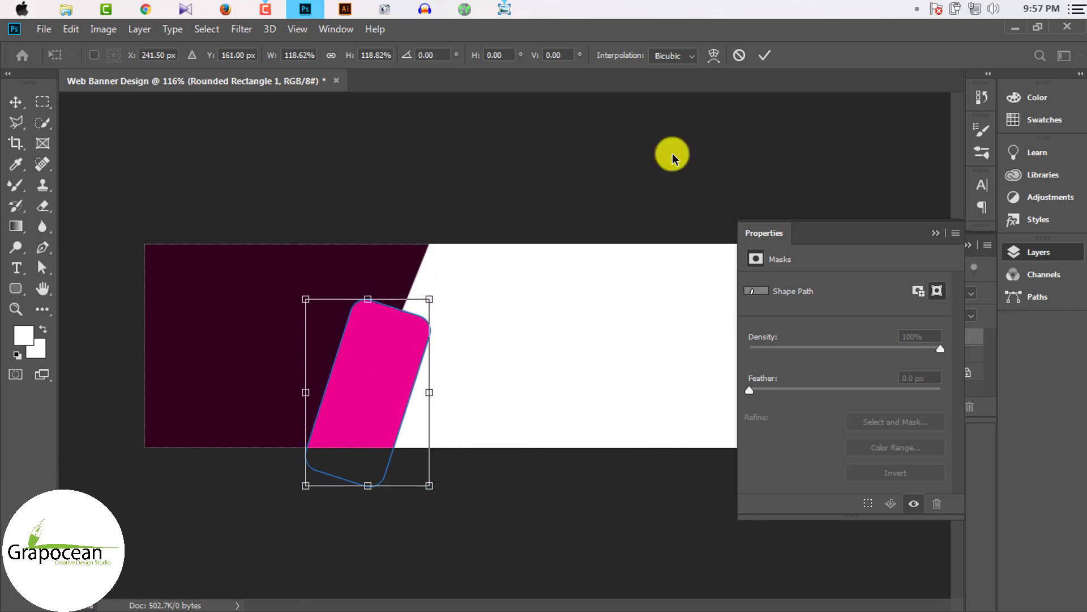
pyautogui.click(765, 55)
pyautogui.scroll(-2, 503, 347)
# Step: Narrow the pink bar and skew it so its top leans right
pyautogui.hotkey('ctrl', 't')
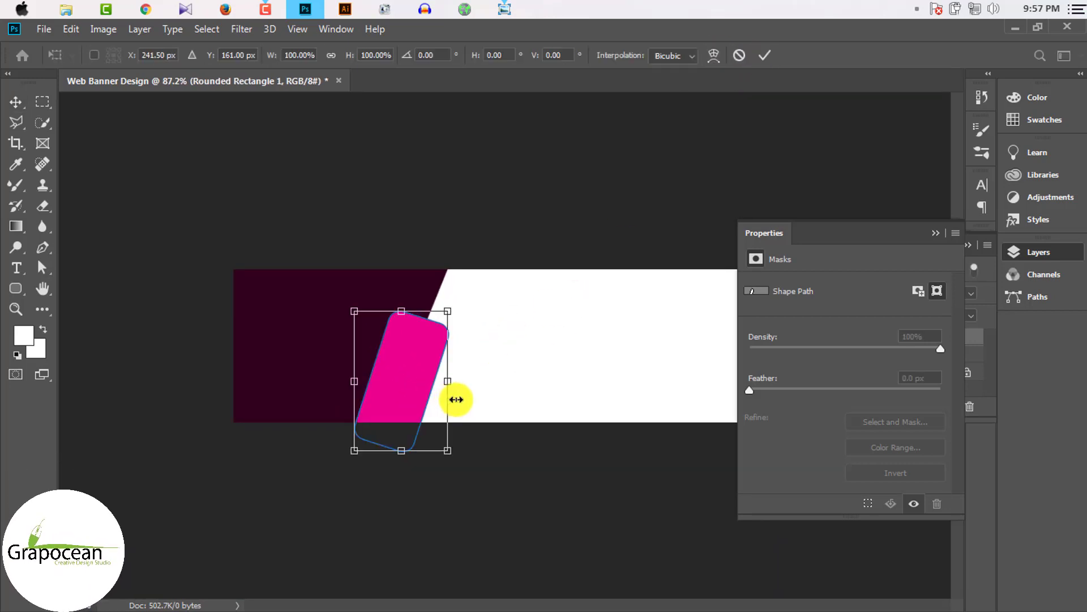
pyautogui.moveTo(449, 384); pyautogui.dragTo(441, 381)
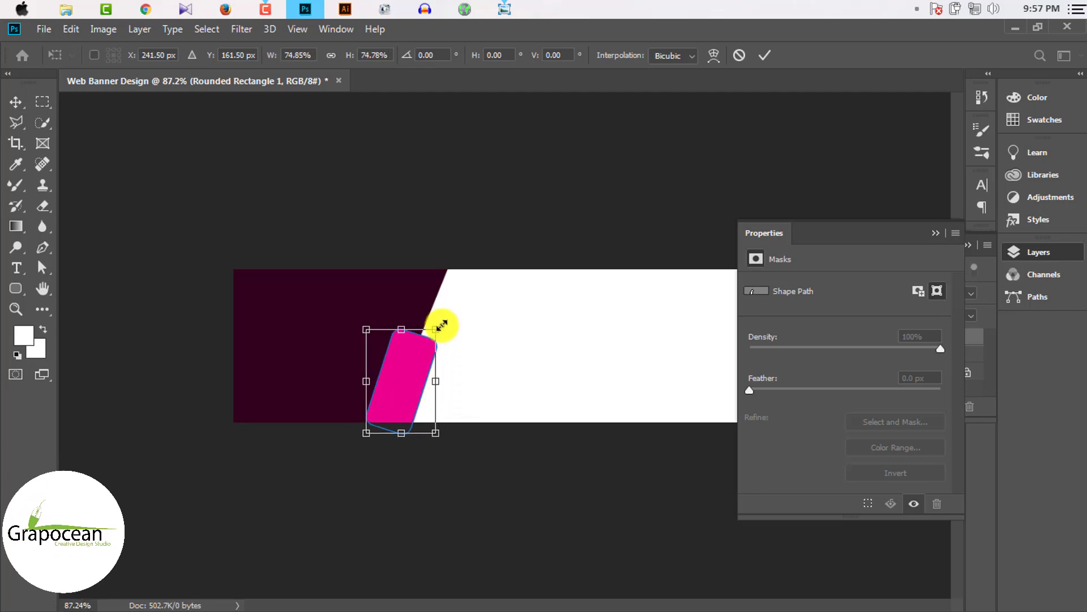
pyautogui.moveTo(439, 338); pyautogui.dragTo(450, 315)
pyautogui.moveTo(406, 382)
pyautogui.mouseDown()
pyautogui.moveTo(409, 393)
pyautogui.moveTo(437, 381)
pyautogui.mouseUp()
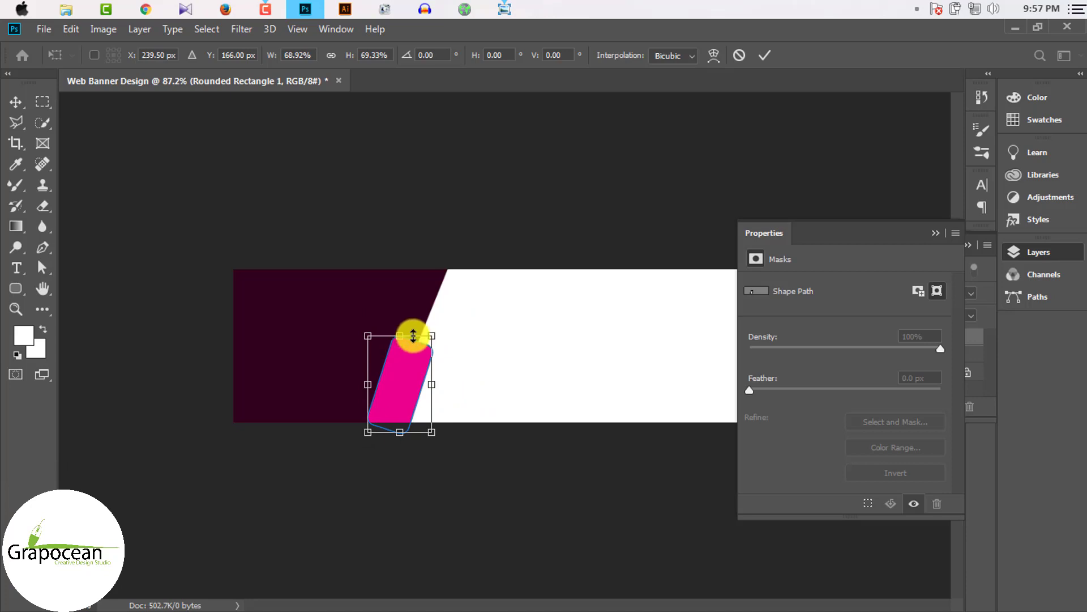
pyautogui.moveTo(398, 340); pyautogui.dragTo(411, 316)
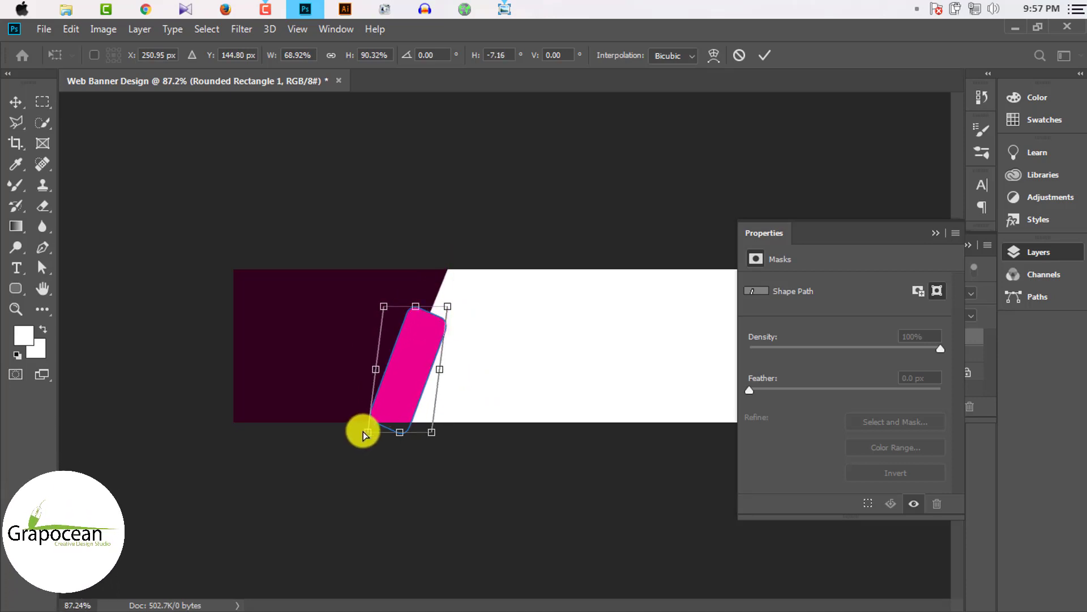
pyautogui.moveTo(367, 432); pyautogui.dragTo(371, 447)
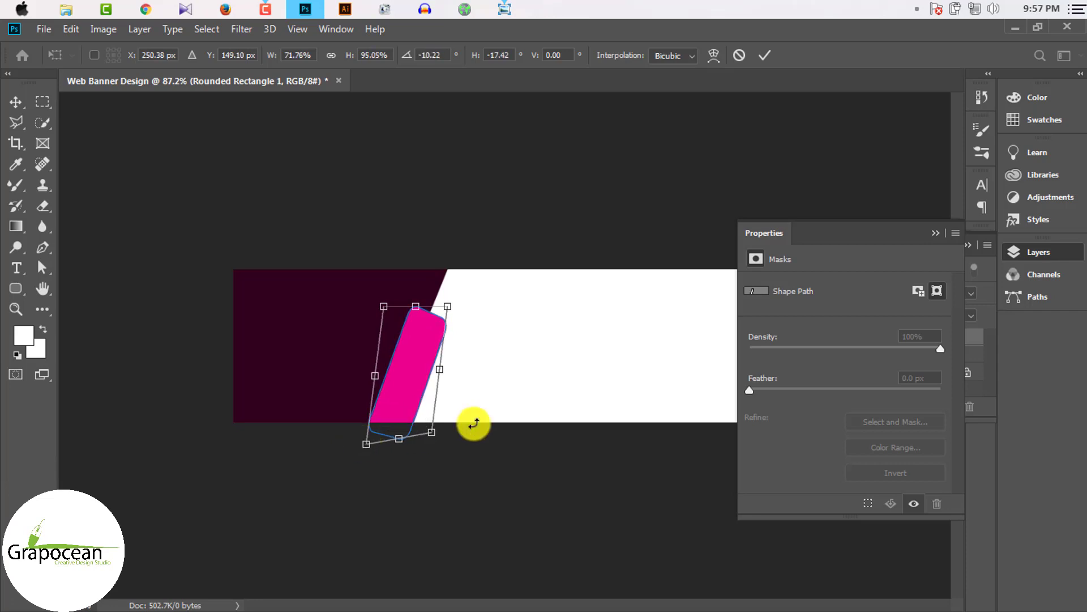
pyautogui.click(765, 54)
# Step: Fine-tune the skew so the bar parallels the plum edge and runs off the bottom
pyautogui.scroll(3, 439, 300)
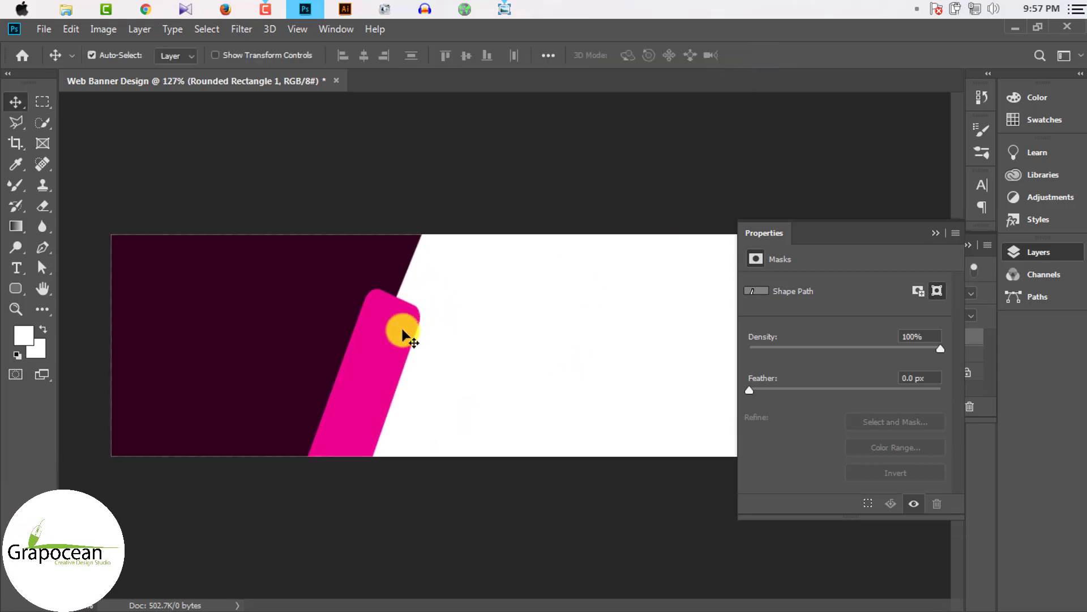
pyautogui.hotkey('ctrl', 't')
pyautogui.moveTo(364, 288); pyautogui.dragTo(360, 301)
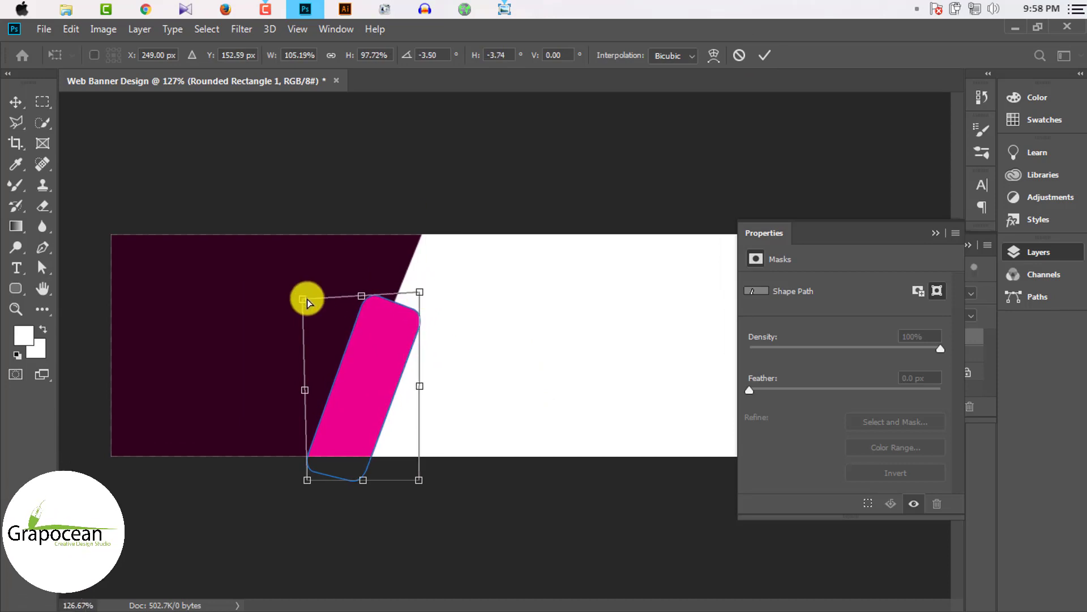
pyautogui.moveTo(303, 299); pyautogui.dragTo(313, 302)
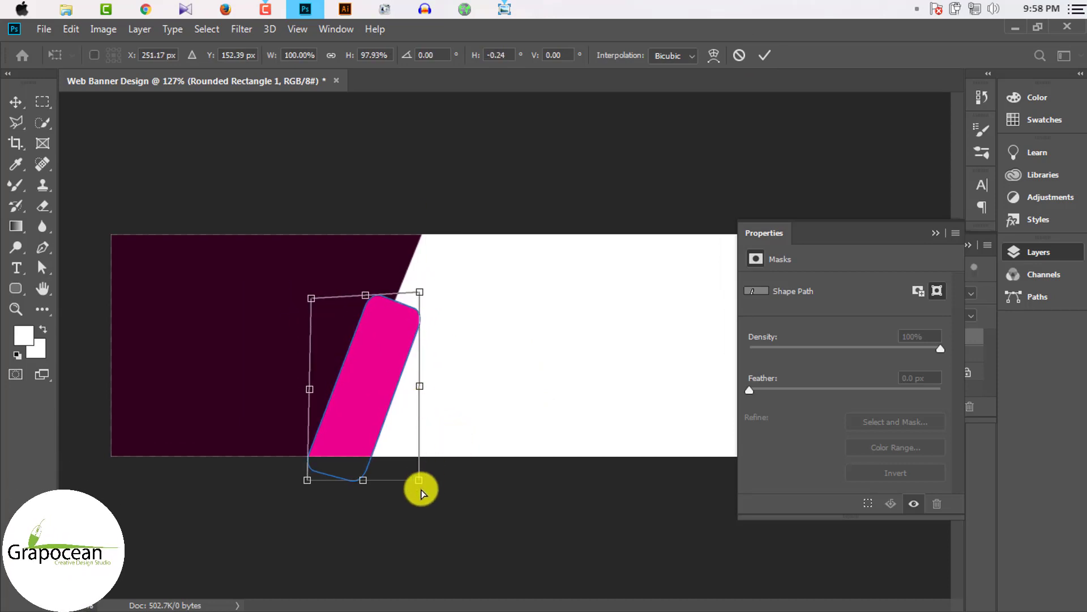
pyautogui.moveTo(420, 488); pyautogui.dragTo(417, 481)
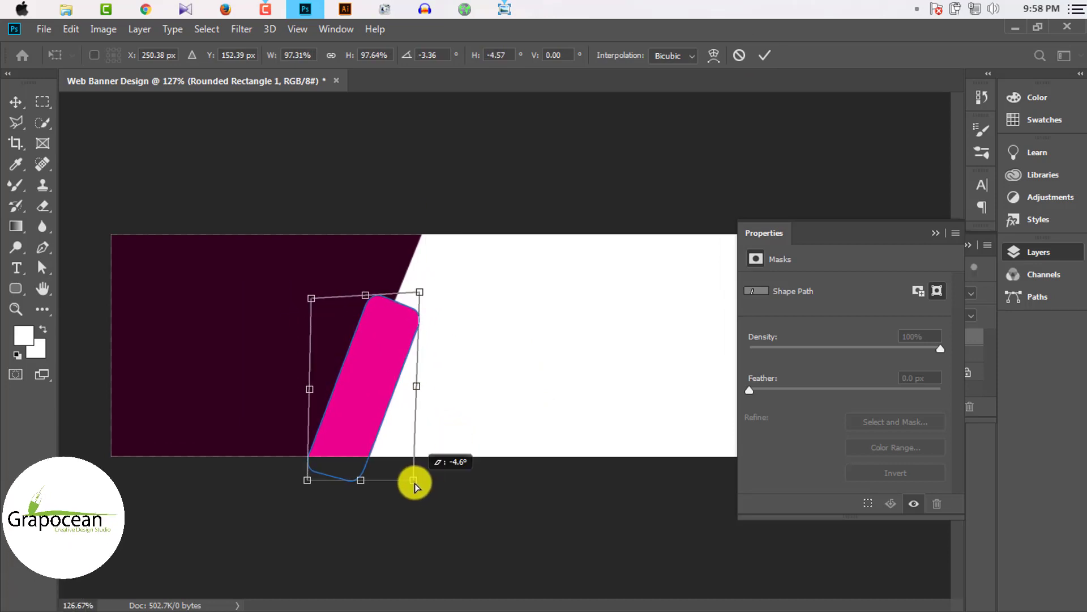
pyautogui.click(764, 58)
pyautogui.scroll(-3, 408, 376)
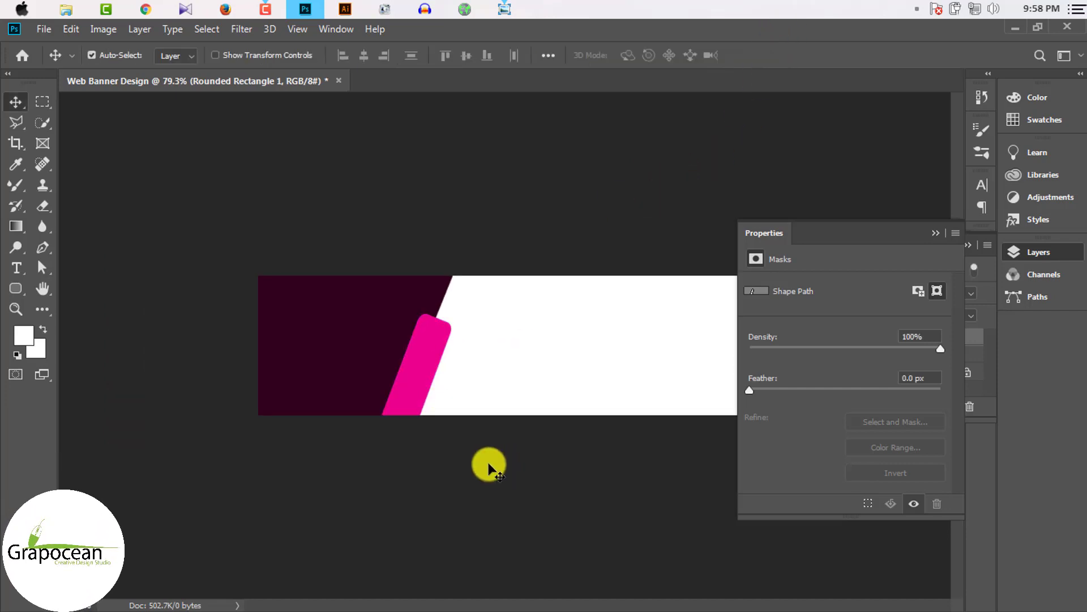
# Step: Duplicate the pink bar and scale the copy to about 73%, overlapping the original's lower right
pyautogui.moveTo(427, 362)
pyautogui.mouseDown()
pyautogui.moveTo(422, 375)
pyautogui.moveTo(517, 374)
pyautogui.moveTo(438, 393)
pyautogui.mouseUp()
pyautogui.click(488, 478)
pyautogui.hotkey('ctrl', 't')
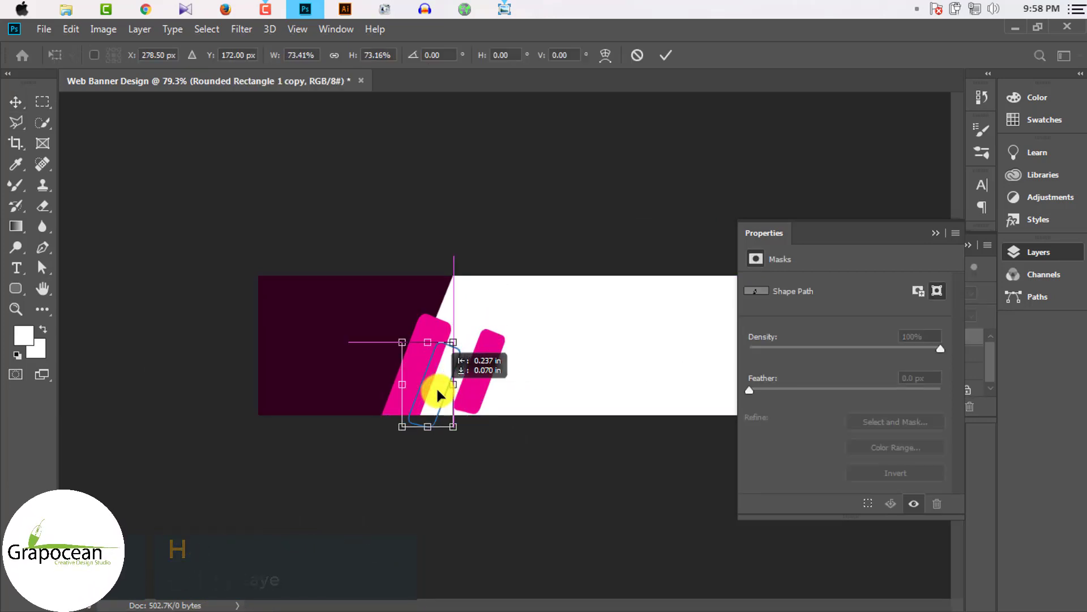
pyautogui.scroll(2, 474, 467)
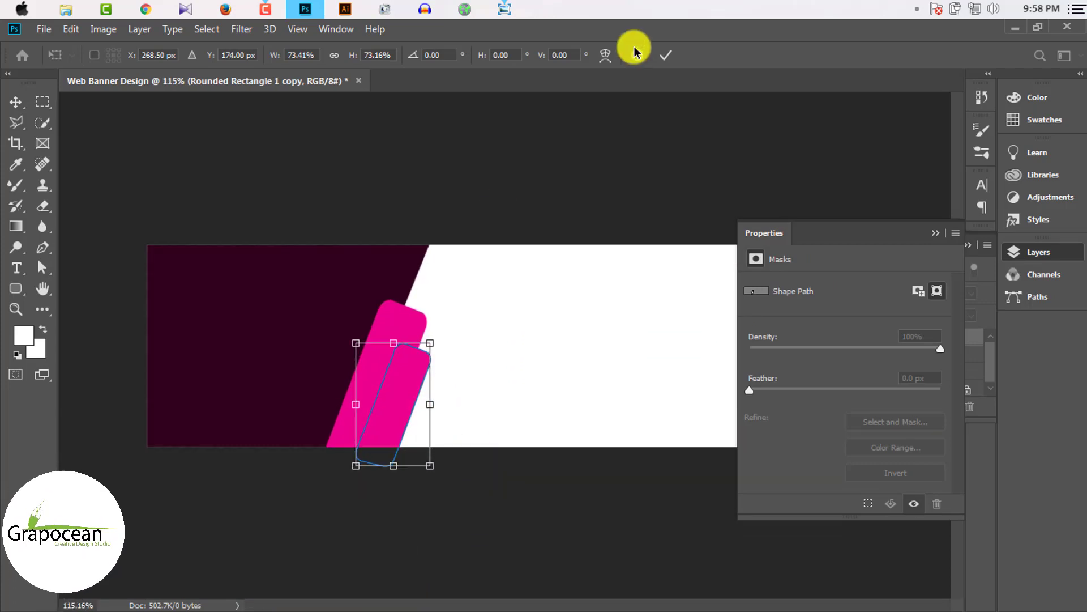
pyautogui.click(665, 55)
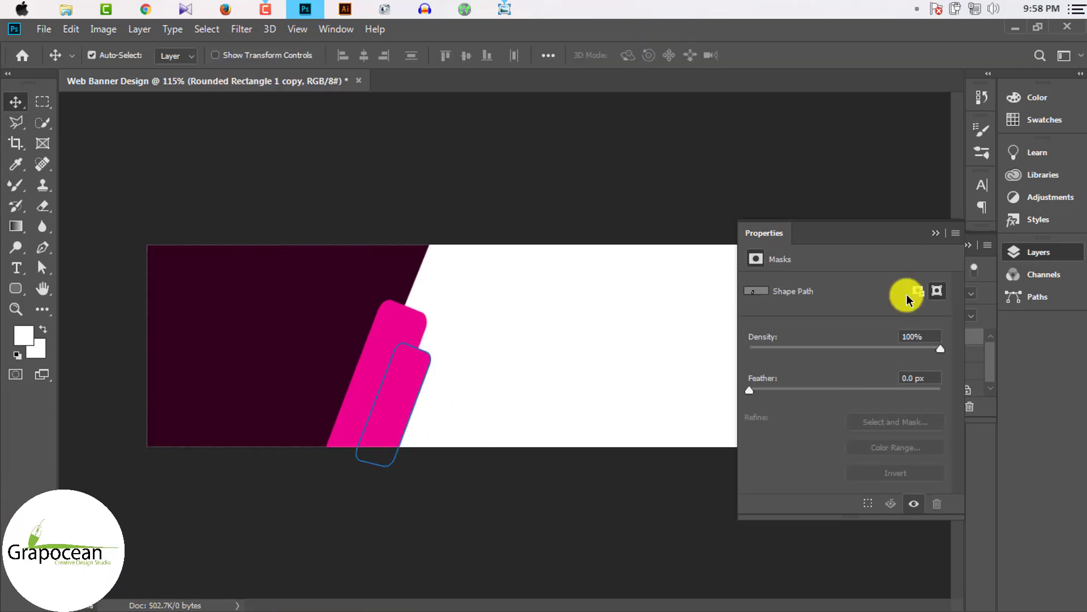
pyautogui.click(932, 232)
pyautogui.rightClick(903, 337)
# Step: Give the copied pink bar a drop shadow: 56% opacity, 9° angle, 14 px distance, 21 px size
pyautogui.press('Escape')
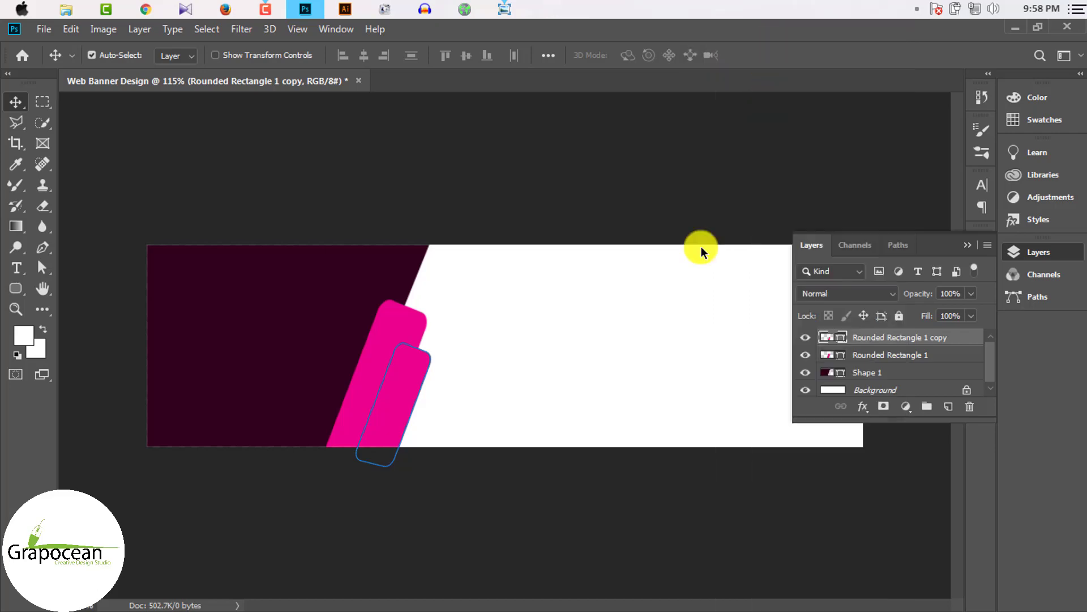
pyautogui.click(412, 486)
pyautogui.moveTo(605, 185); pyautogui.dragTo(773, 146)
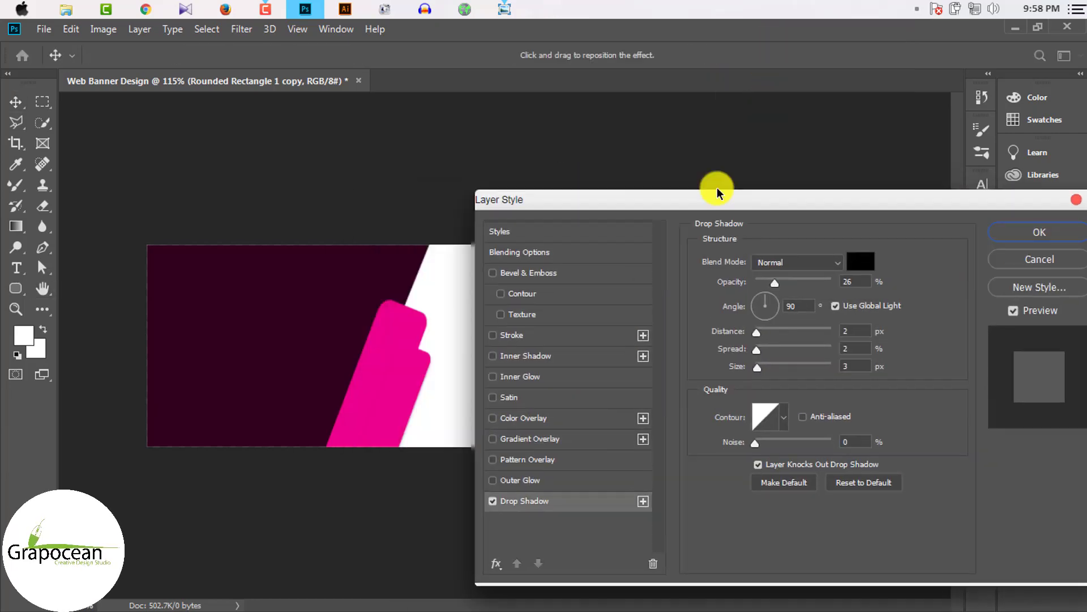
pyautogui.moveTo(875, 229); pyautogui.dragTo(923, 226)
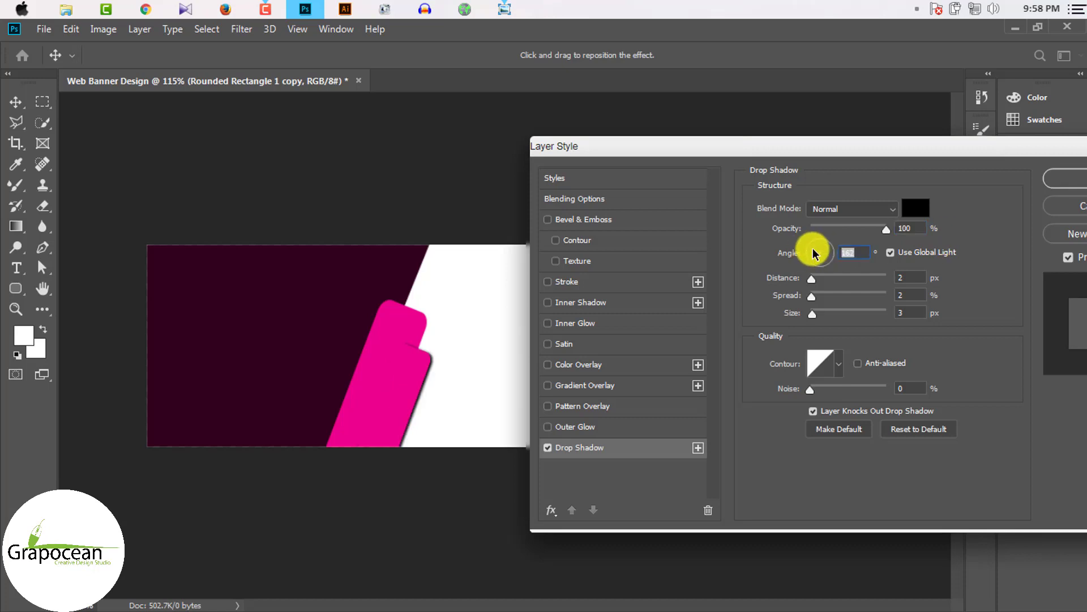
pyautogui.moveTo(814, 253); pyautogui.dragTo(842, 249)
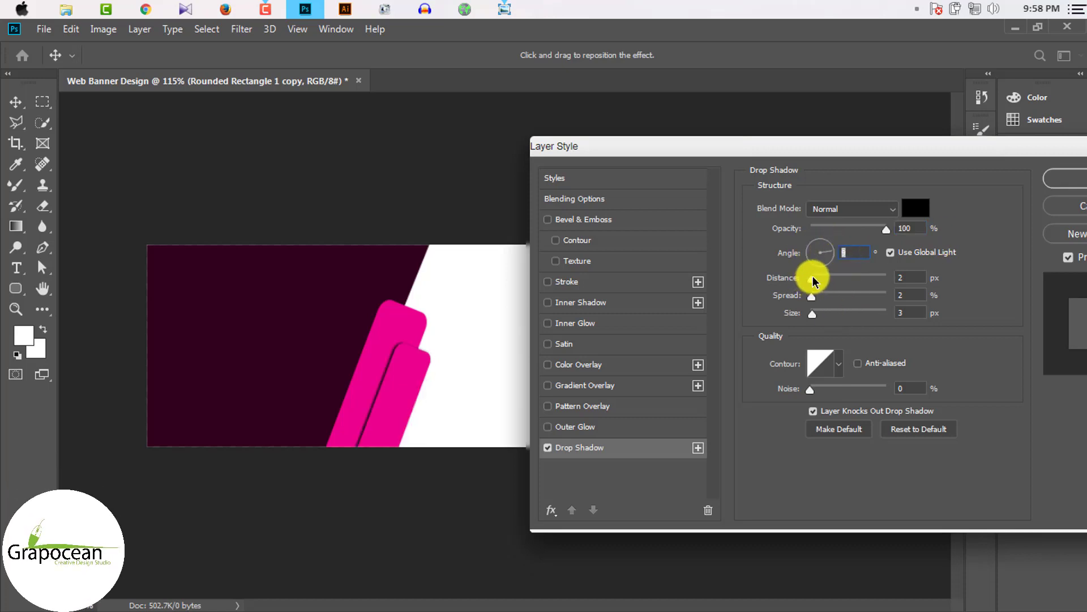
pyautogui.write('9')
pyautogui.moveTo(816, 281); pyautogui.dragTo(824, 317)
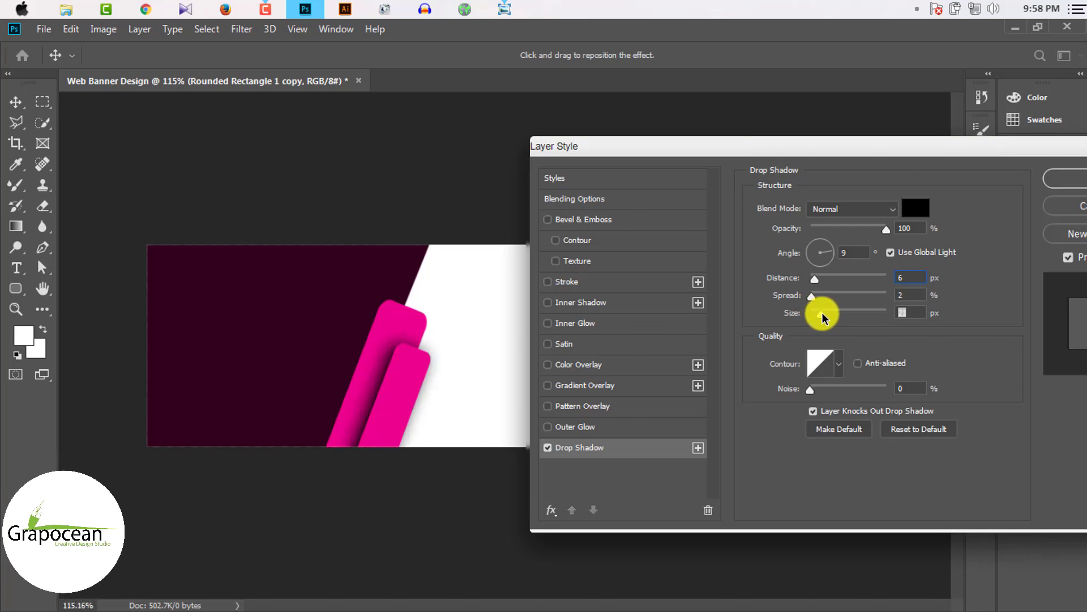
pyautogui.moveTo(887, 228); pyautogui.dragTo(852, 229)
pyautogui.moveTo(814, 279)
pyautogui.mouseDown()
pyautogui.moveTo(826, 281)
pyautogui.moveTo(818, 296)
pyautogui.mouseUp()
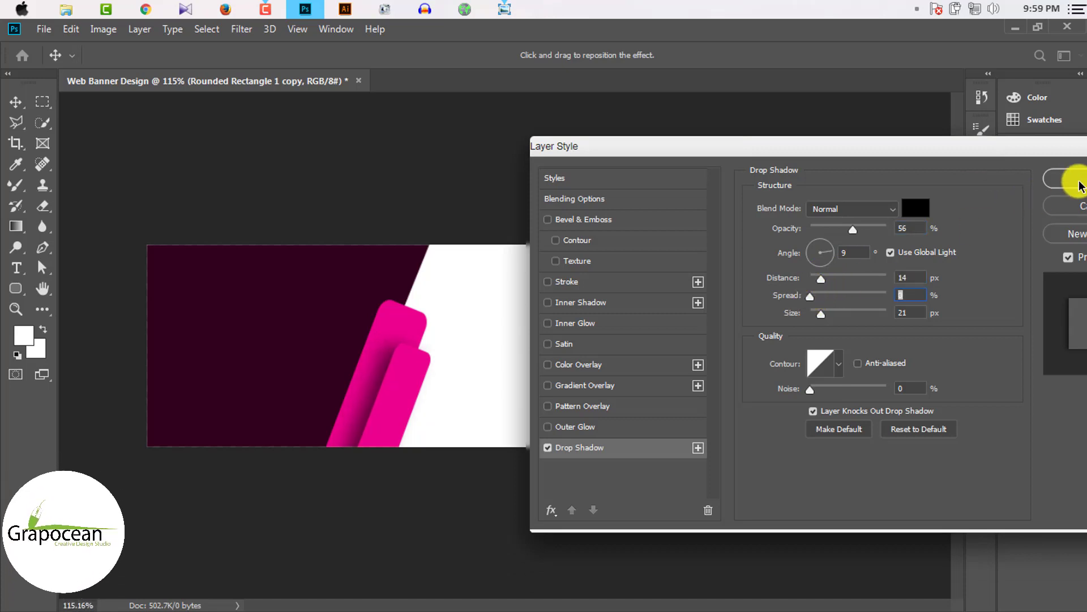
pyautogui.click(1067, 178)
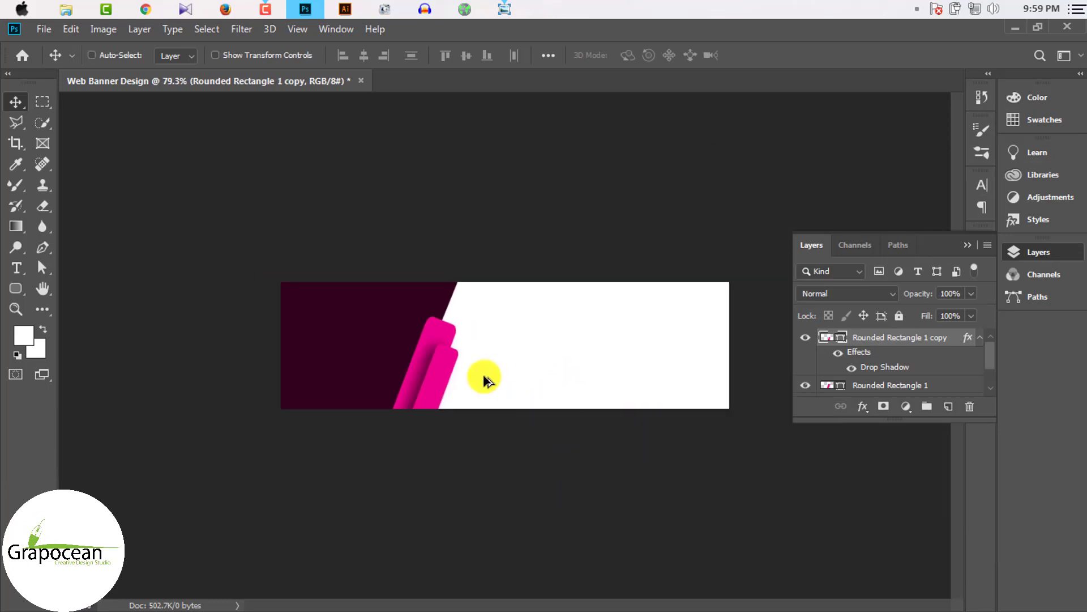
# Step: Draw a thin tall rounded rectangle with a light grey fill
pyautogui.scroll(3, 484, 380)
pyautogui.scroll(-2, 442, 382)
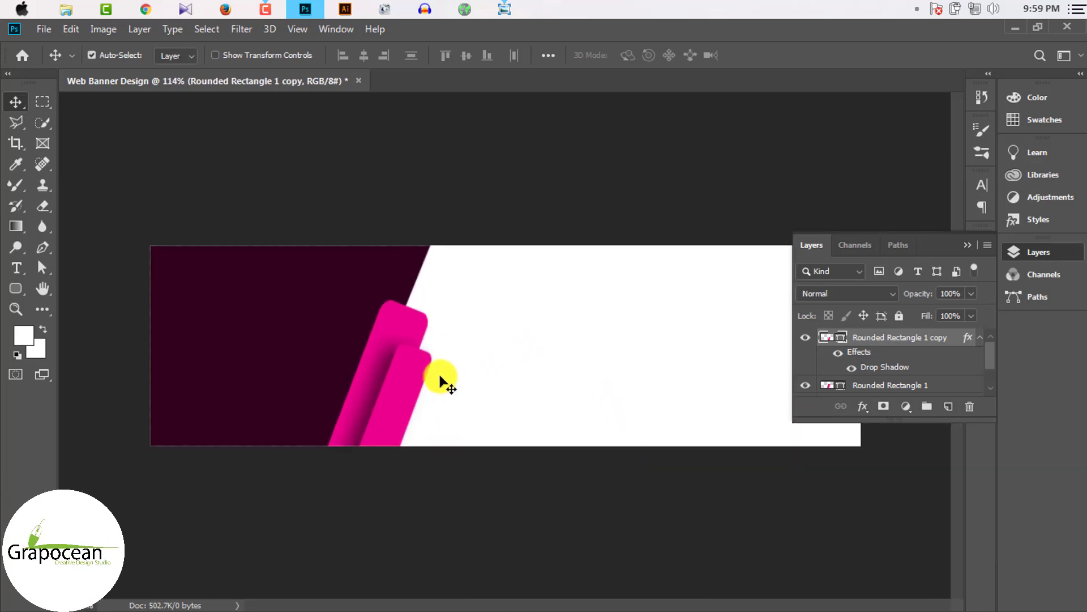
pyautogui.press('u')
pyautogui.moveTo(540, 267); pyautogui.dragTo(559, 406)
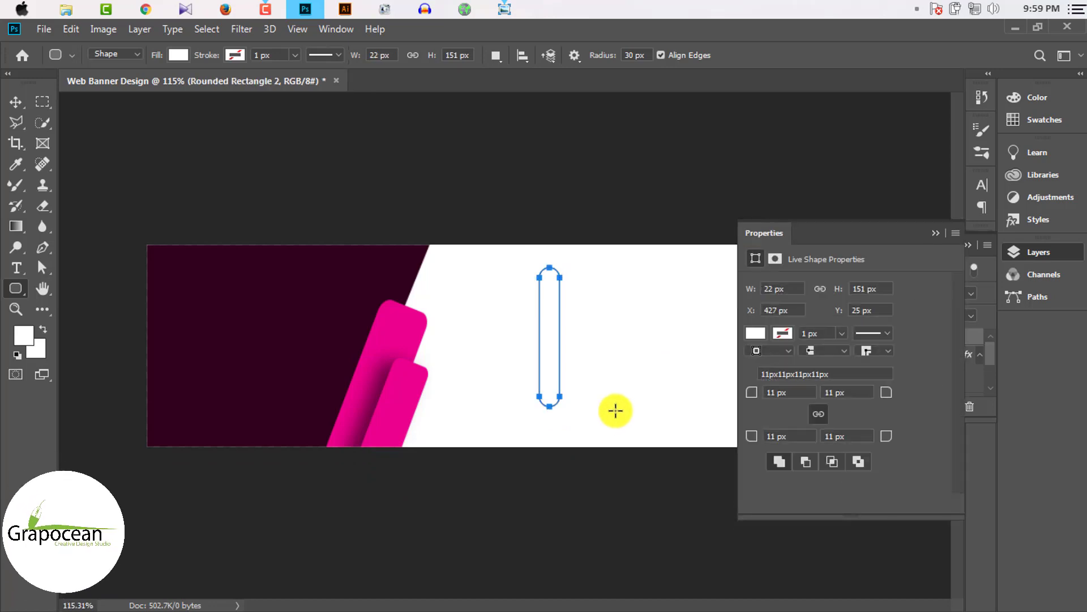
pyautogui.click(15, 101)
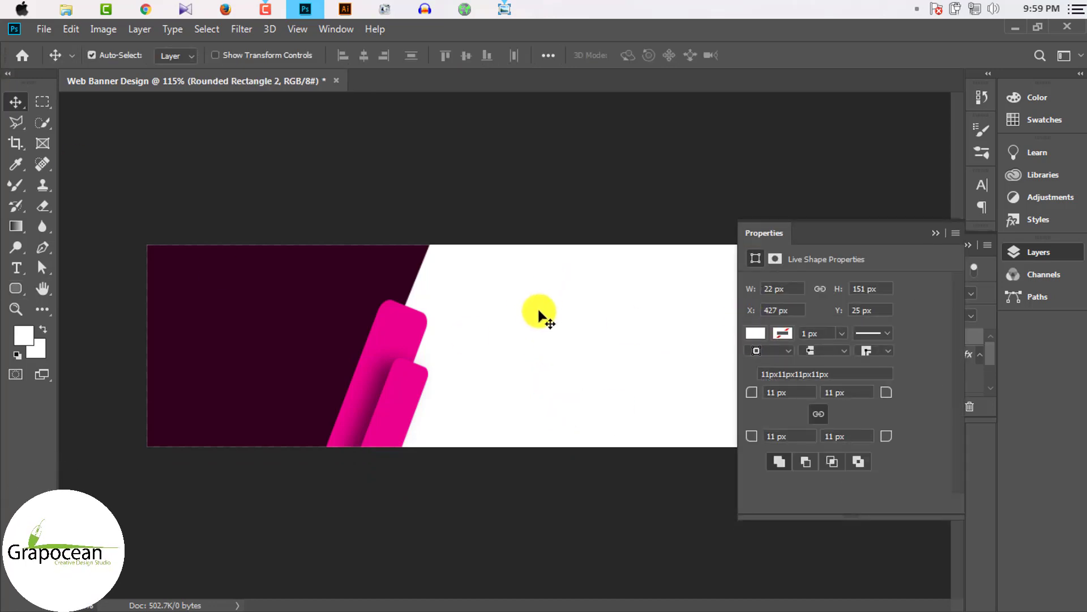
pyautogui.moveTo(539, 311); pyautogui.dragTo(478, 287)
pyautogui.moveTo(16, 288); pyautogui.dragTo(135, 316)
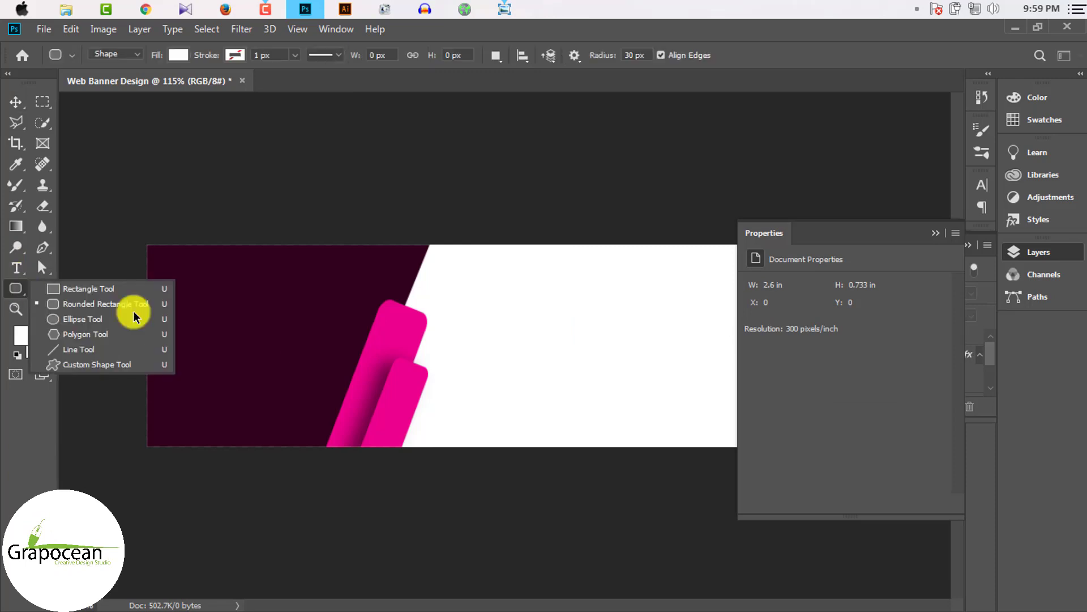
pyautogui.click(99, 306)
pyautogui.moveTo(492, 253); pyautogui.dragTo(510, 388)
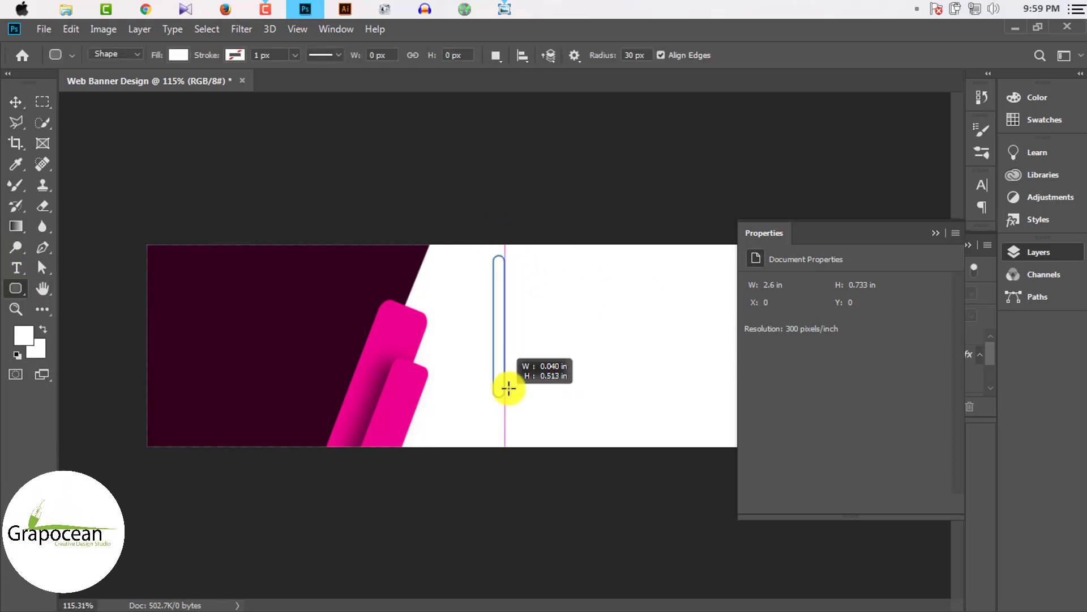
pyautogui.click(170, 54)
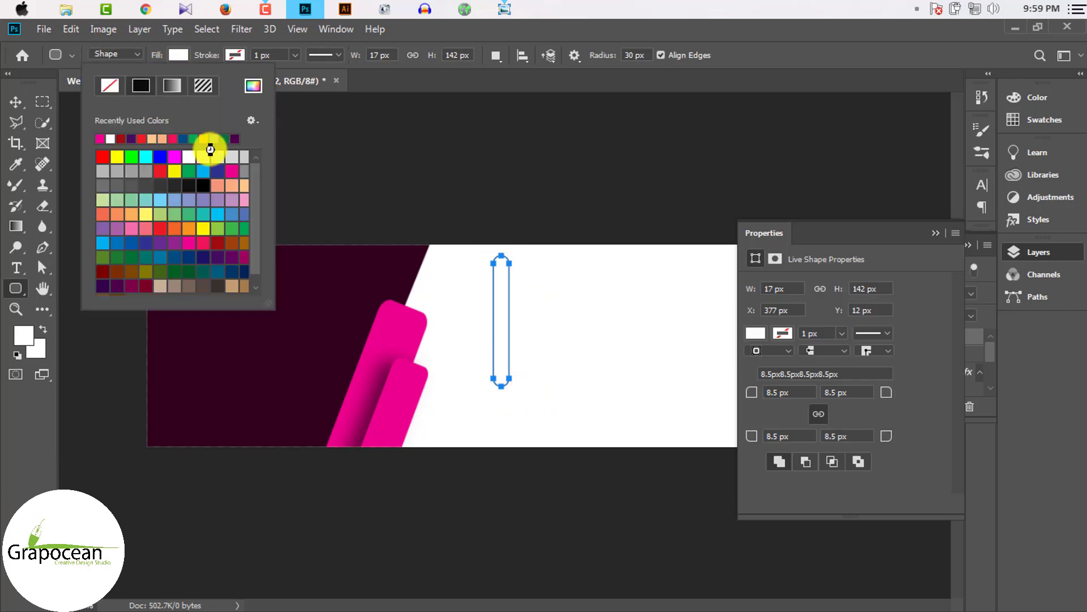
pyautogui.click(215, 154)
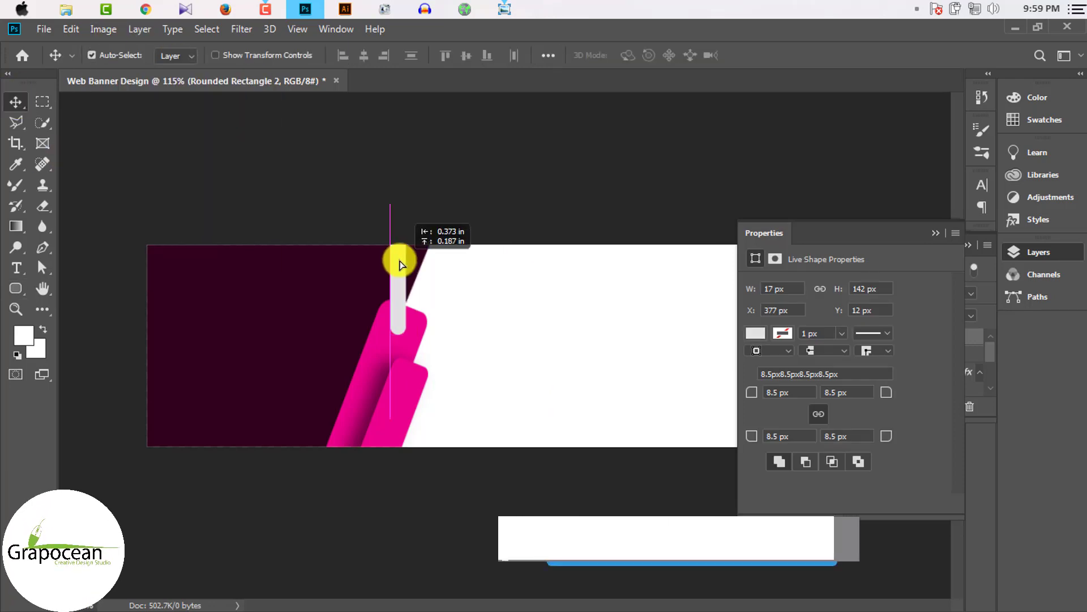
# Step: Move the grey bar onto the front pink bar and rotate it about 20° along the diagonal
pyautogui.moveTo(501, 315); pyautogui.dragTo(419, 274)
pyautogui.hotkey('ctrl', 't')
pyautogui.moveTo(491, 182)
pyautogui.mouseDown()
pyautogui.moveTo(524, 199)
pyautogui.moveTo(556, 199)
pyautogui.mouseUp()
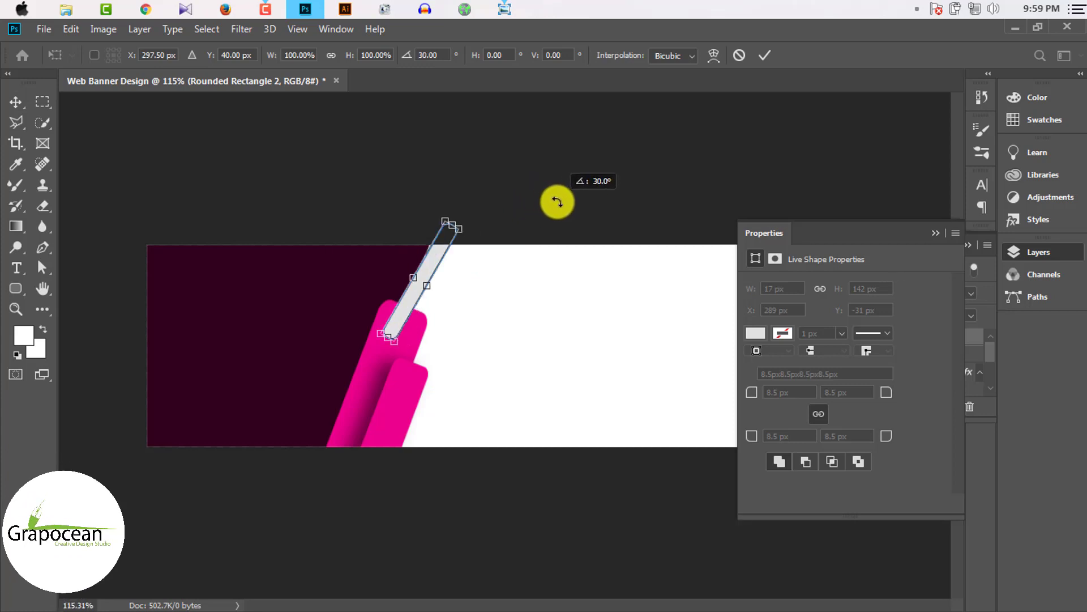
pyautogui.scroll(3, 467, 269)
pyautogui.moveTo(471, 189); pyautogui.dragTo(462, 170)
pyautogui.moveTo(376, 283); pyautogui.dragTo(376, 297)
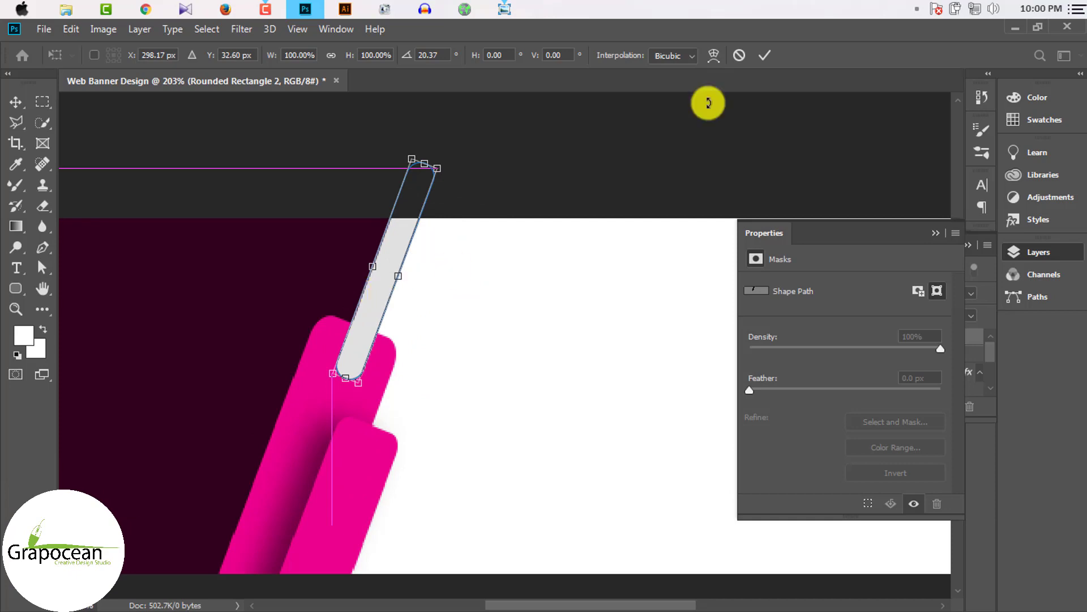
pyautogui.click(765, 57)
pyautogui.scroll(-3, 436, 311)
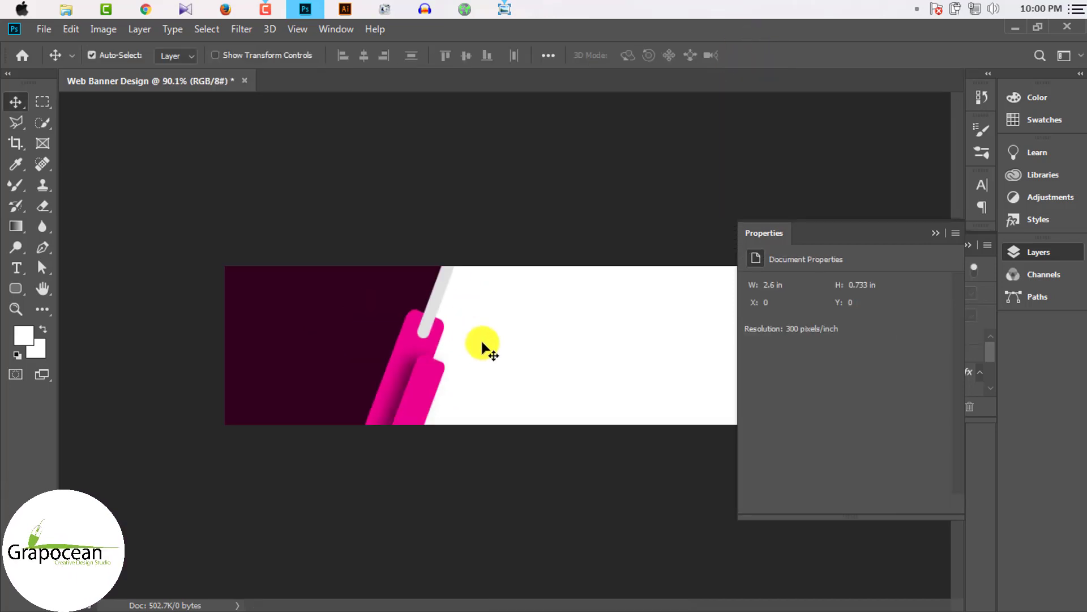
pyautogui.click(419, 298)
pyautogui.click(937, 233)
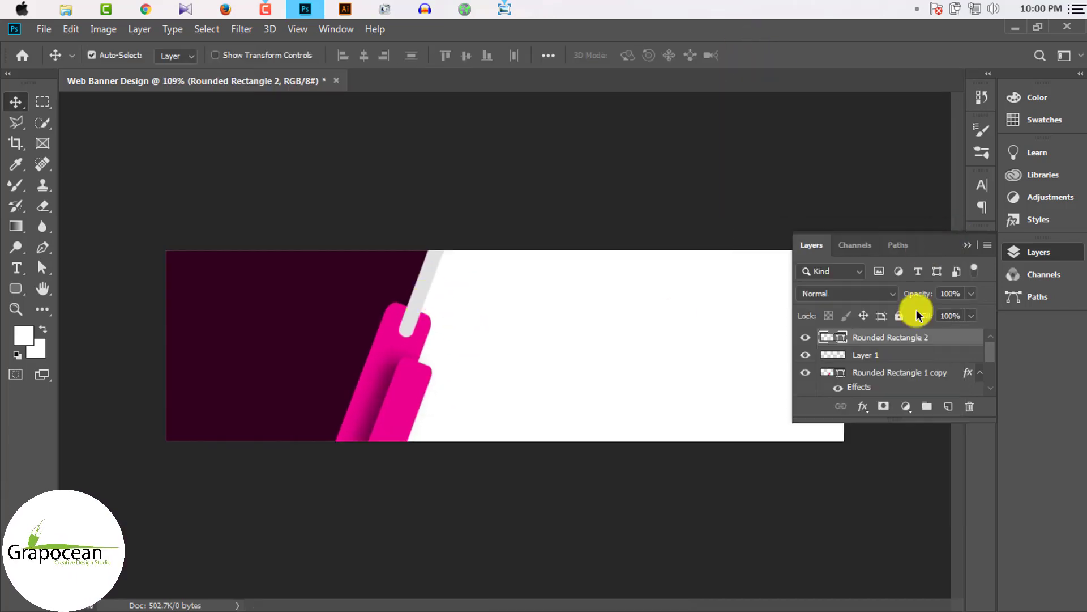
# Step: Add a white Color Overlay to Rounded Rectangle 2 and Alt-drag a copy downward
pyautogui.rightClick(892, 338)
pyautogui.click(772, 34)
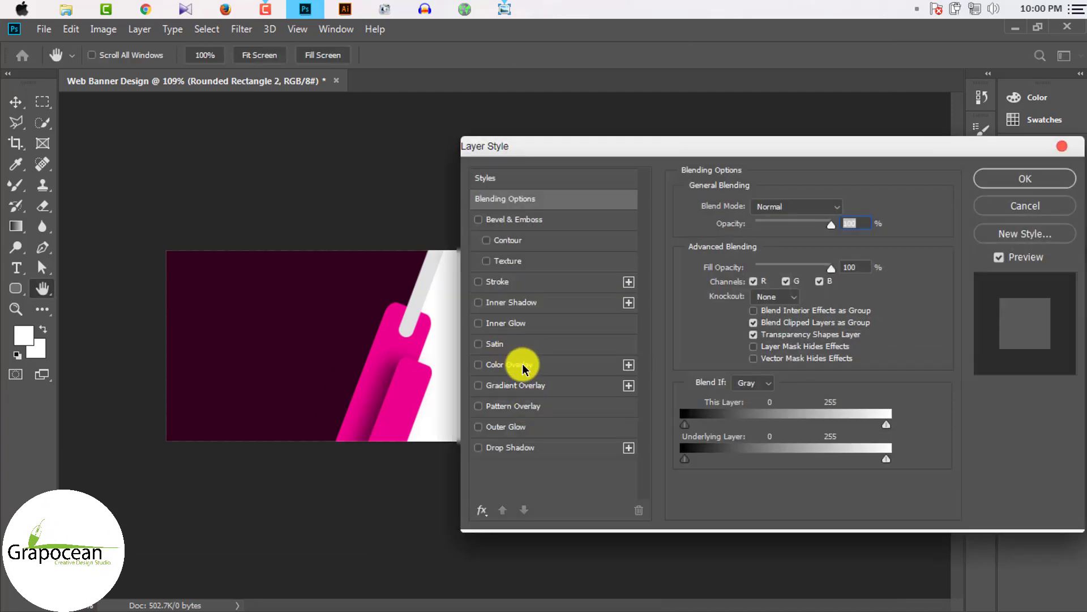
pyautogui.click(523, 365)
pyautogui.click(845, 207)
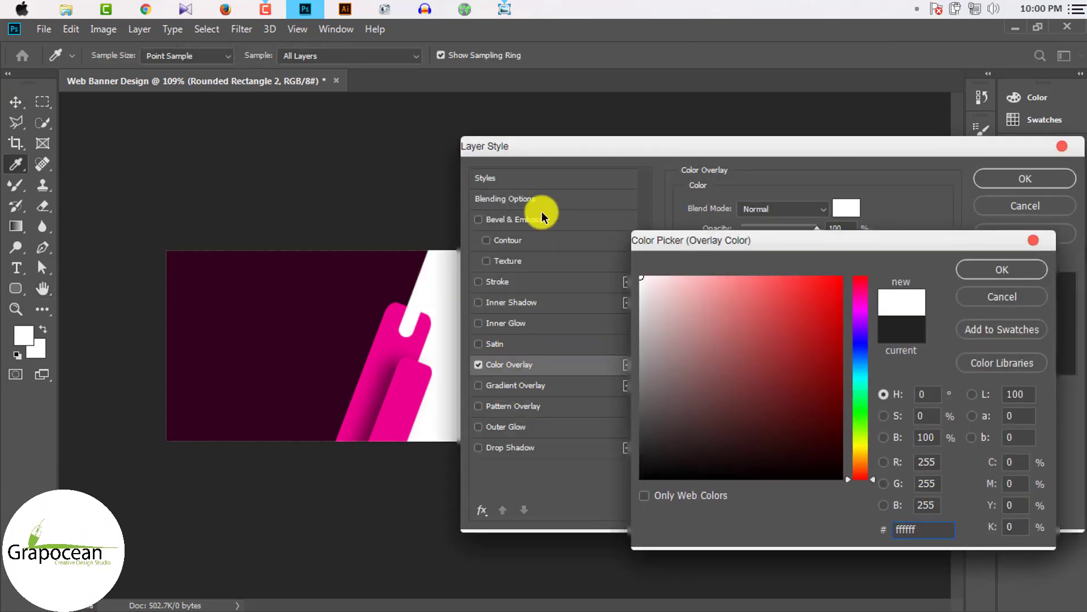
pyautogui.click(1002, 270)
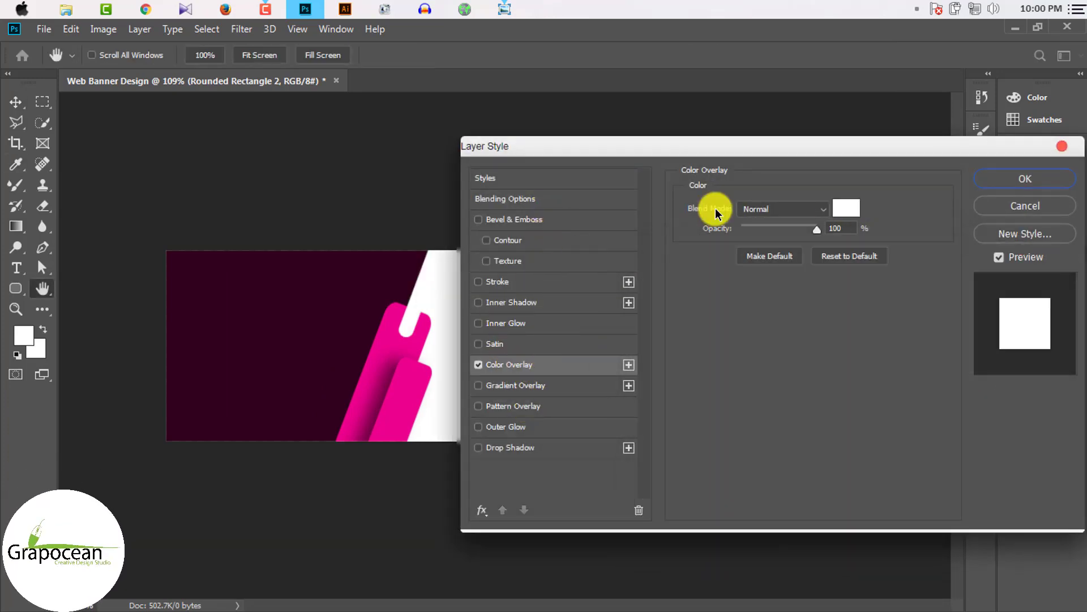
pyautogui.click(1026, 179)
pyautogui.moveTo(424, 295); pyautogui.dragTo(420, 365)
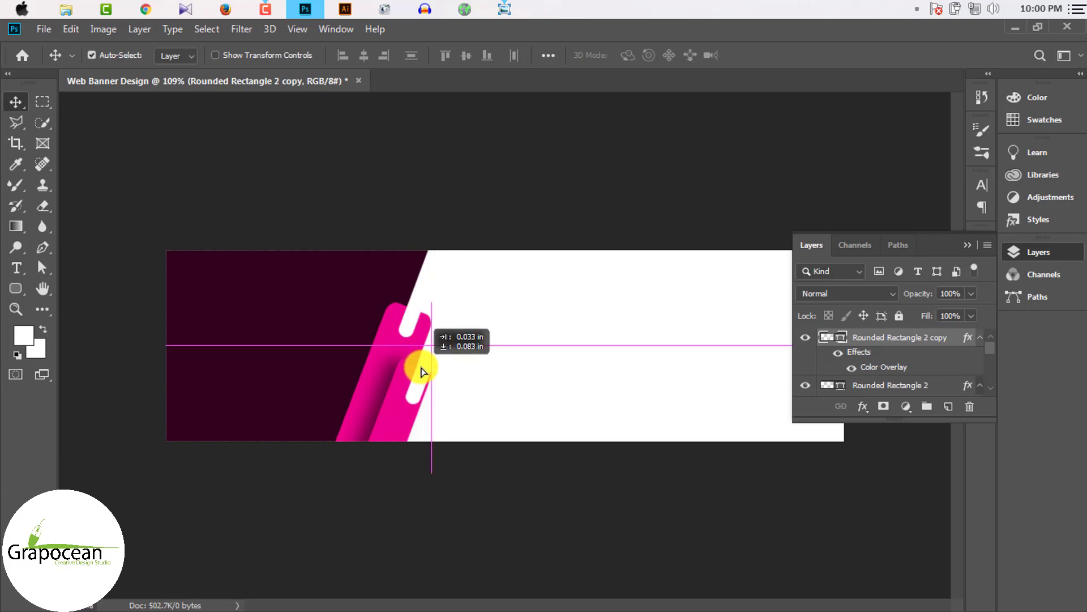
# Step: Place the white bar copy on top of the second pink bar
pyautogui.scroll(-3, 479, 371)
pyautogui.scroll(-1, 522, 347)
pyautogui.scroll(5, 488, 364)
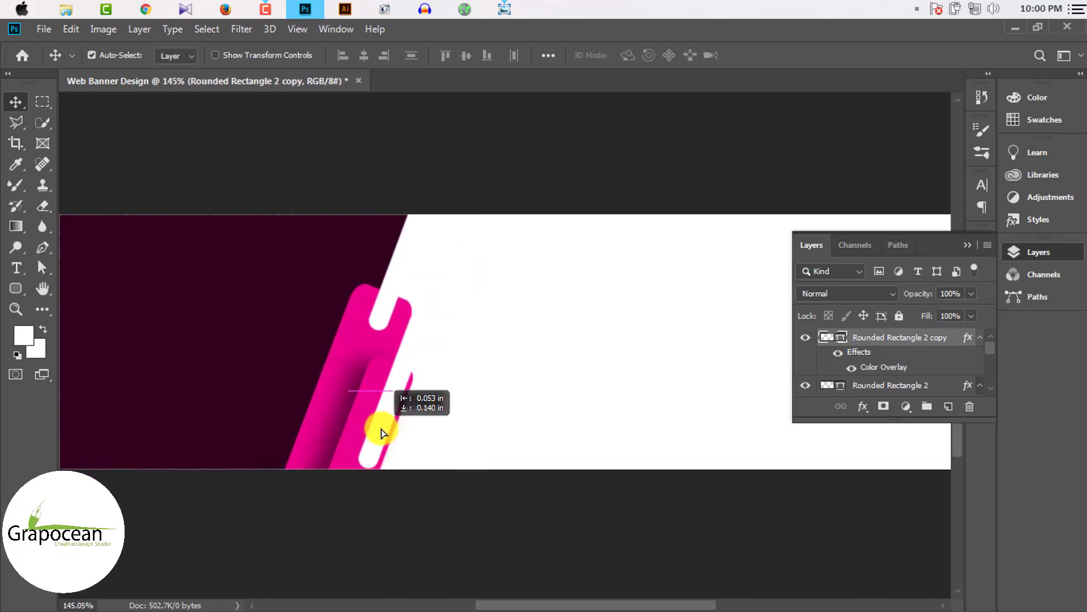
pyautogui.moveTo(384, 433); pyautogui.dragTo(360, 420)
pyautogui.scroll(1, 420, 391)
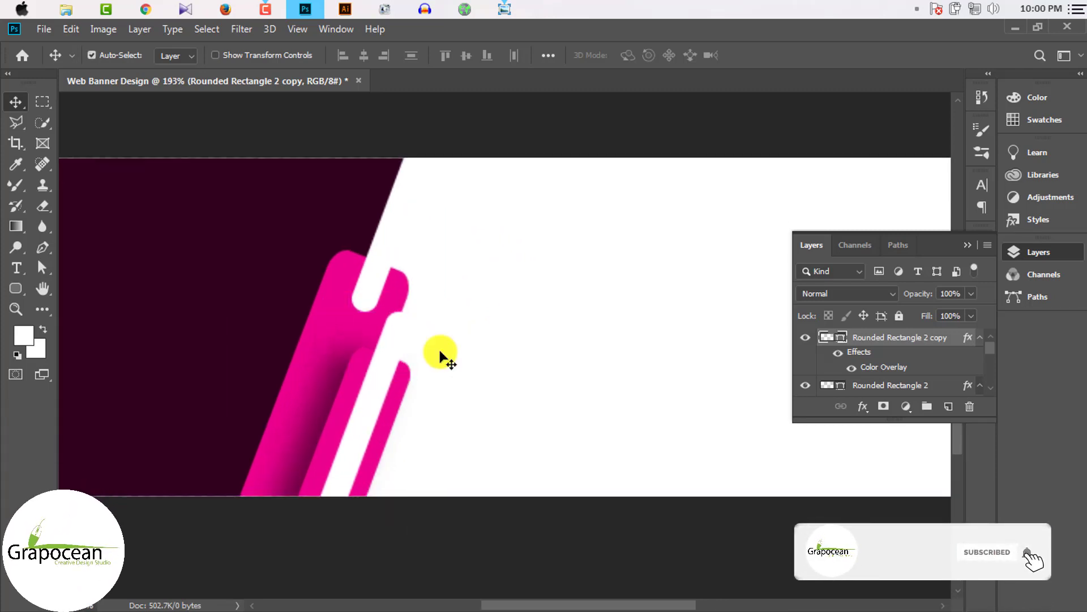
pyautogui.scroll(-3, 440, 357)
pyautogui.scroll(-1, 495, 298)
pyautogui.scroll(3, 527, 389)
pyautogui.scroll(1, 417, 376)
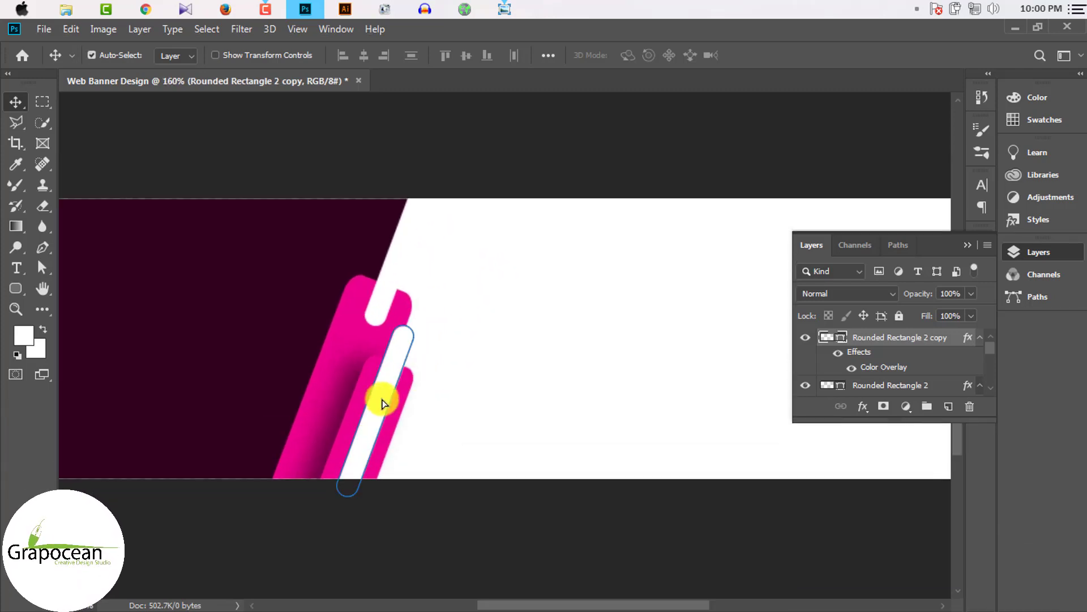
pyautogui.moveTo(382, 403); pyautogui.dragTo(417, 264)
pyautogui.scroll(-2, 498, 357)
pyautogui.scroll(-2, 549, 362)
pyautogui.scroll(1, 500, 379)
pyautogui.scroll(2, 448, 374)
pyautogui.scroll(1, 447, 373)
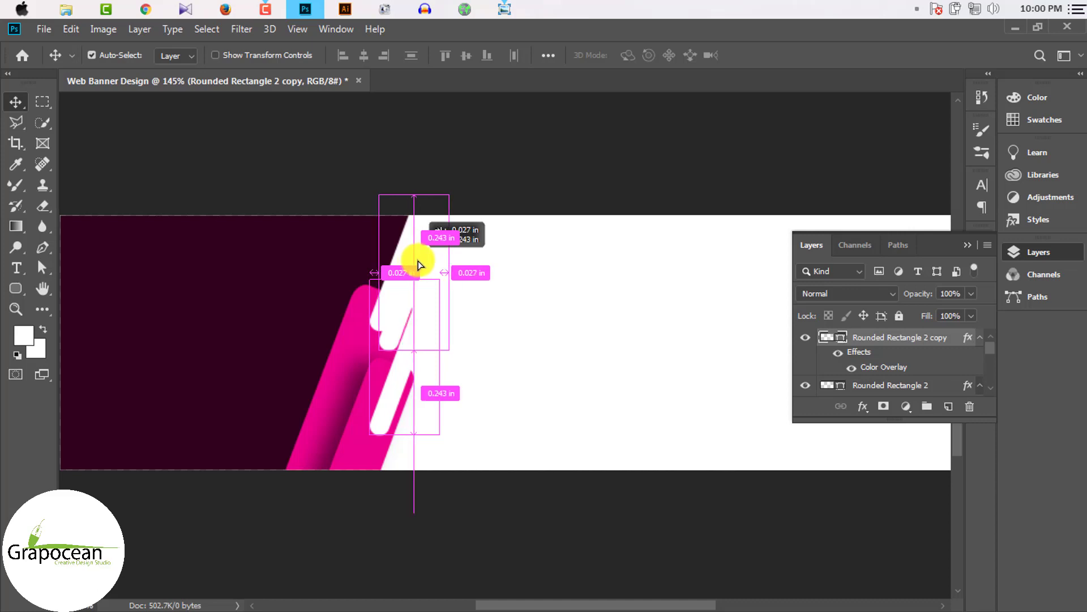
# Step: Remove the extra white bar copy created along the way
pyautogui.hotkey('ctrl', 't')
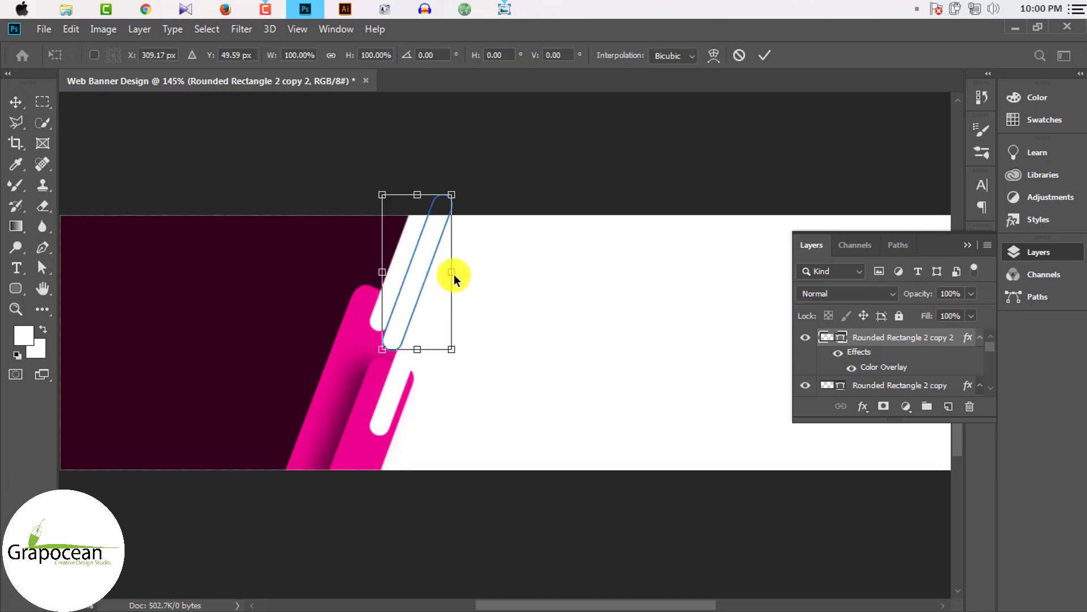
pyautogui.moveTo(423, 266); pyautogui.dragTo(494, 310)
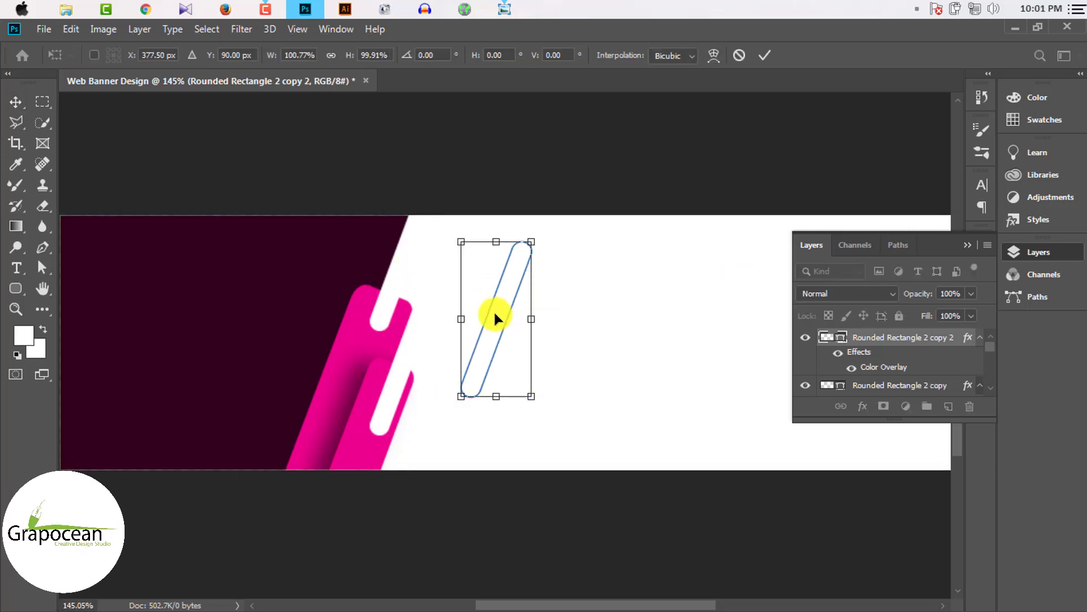
pyautogui.click(761, 52)
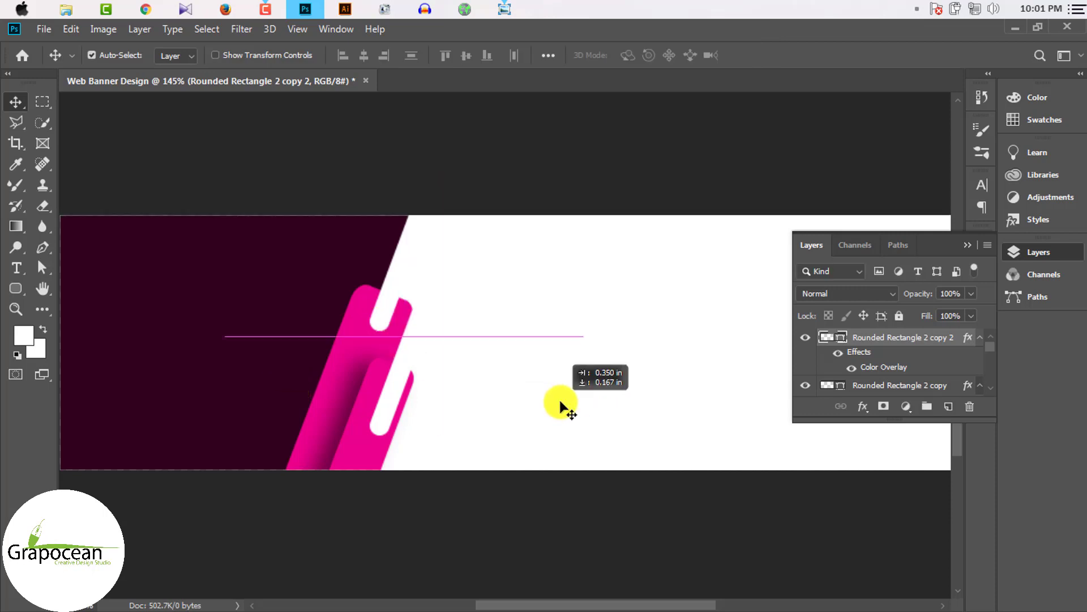
pyautogui.moveTo(561, 403); pyautogui.dragTo(560, 406)
pyautogui.hotkey('ctrl', 'z')
pyautogui.scroll(-3, 396, 372)
pyautogui.scroll(-2, 625, 381)
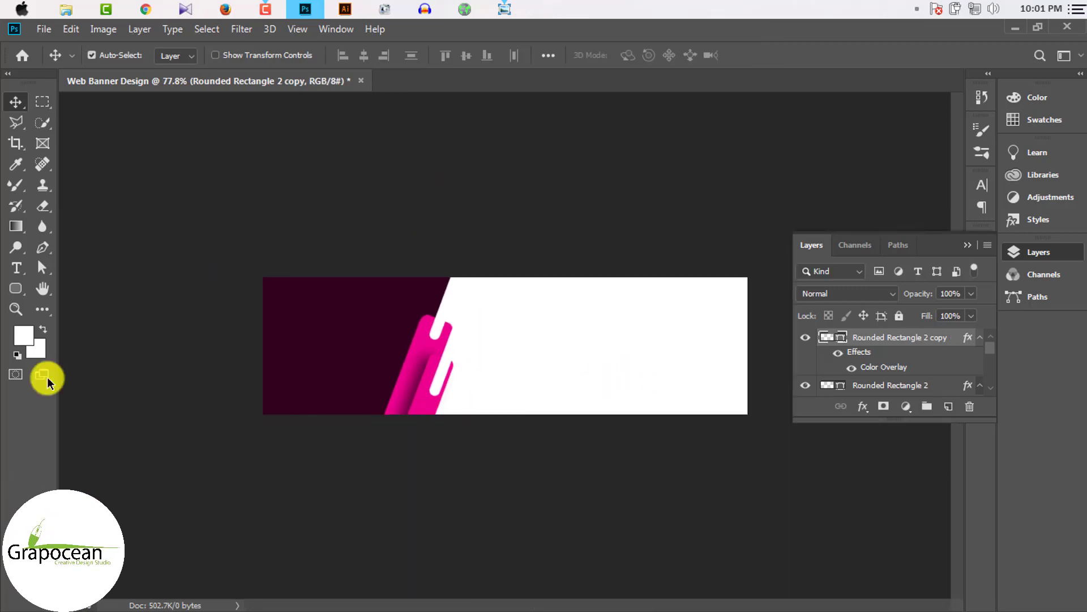
# Step: Draw a thin tall rounded rectangle on the white area, filled dark purple
pyautogui.click(20, 284)
pyautogui.click(80, 304)
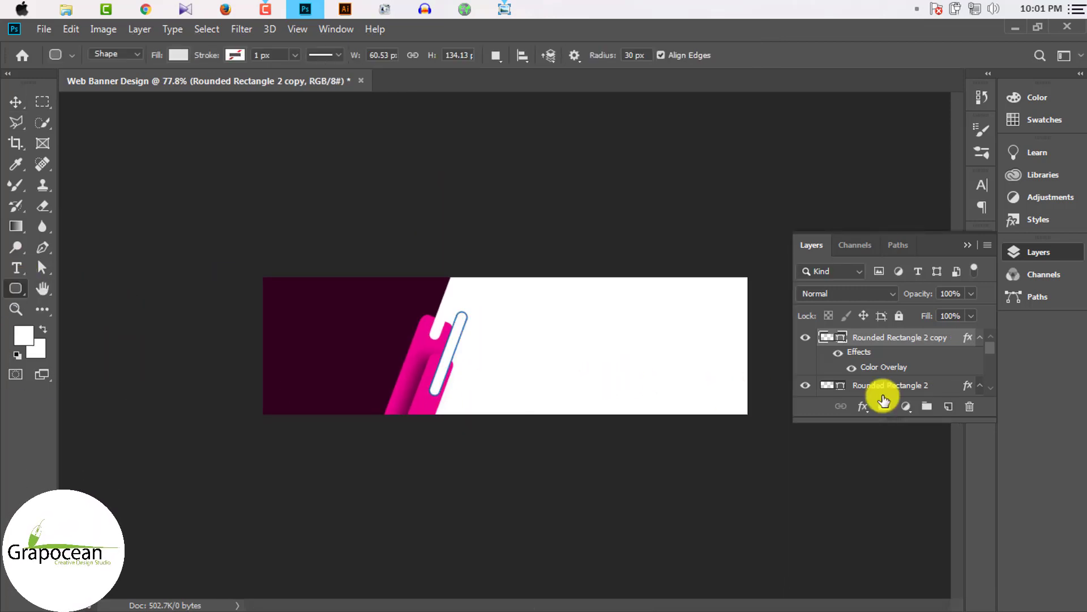
pyautogui.moveTo(529, 297); pyautogui.dragTo(537, 411)
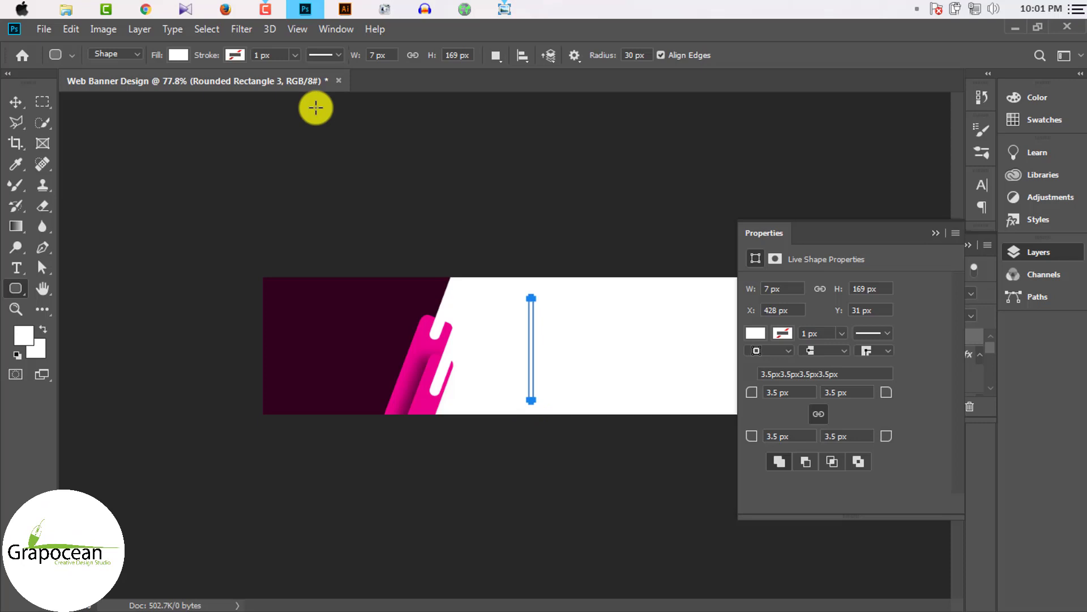
pyautogui.click(178, 54)
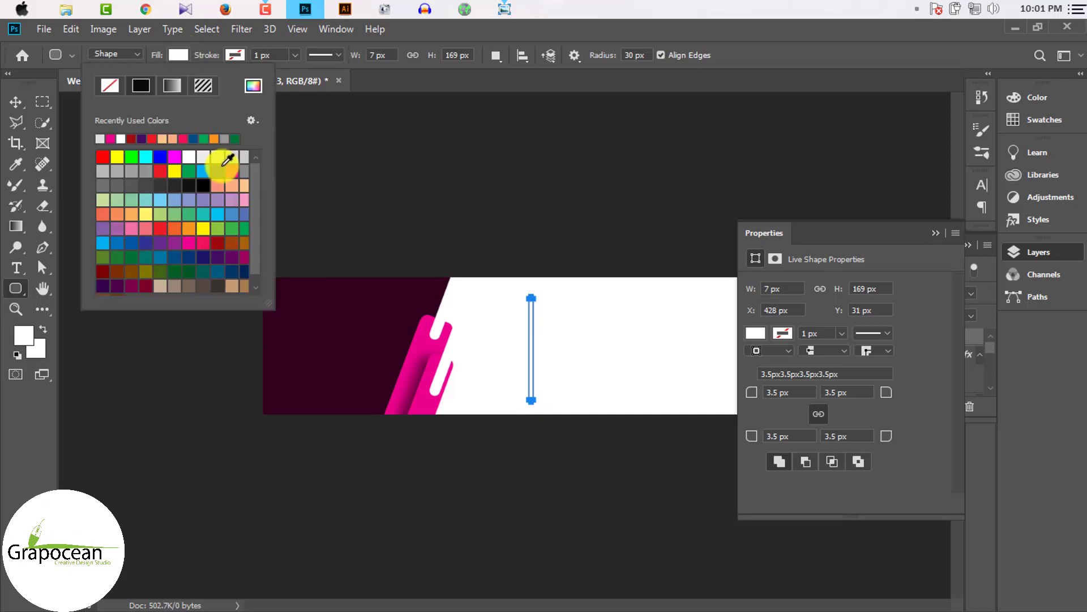
pyautogui.click(237, 254)
# Step: Move the purple bar and rotate it about 19° onto the pink shape's diagonal edge
pyautogui.press('Return')
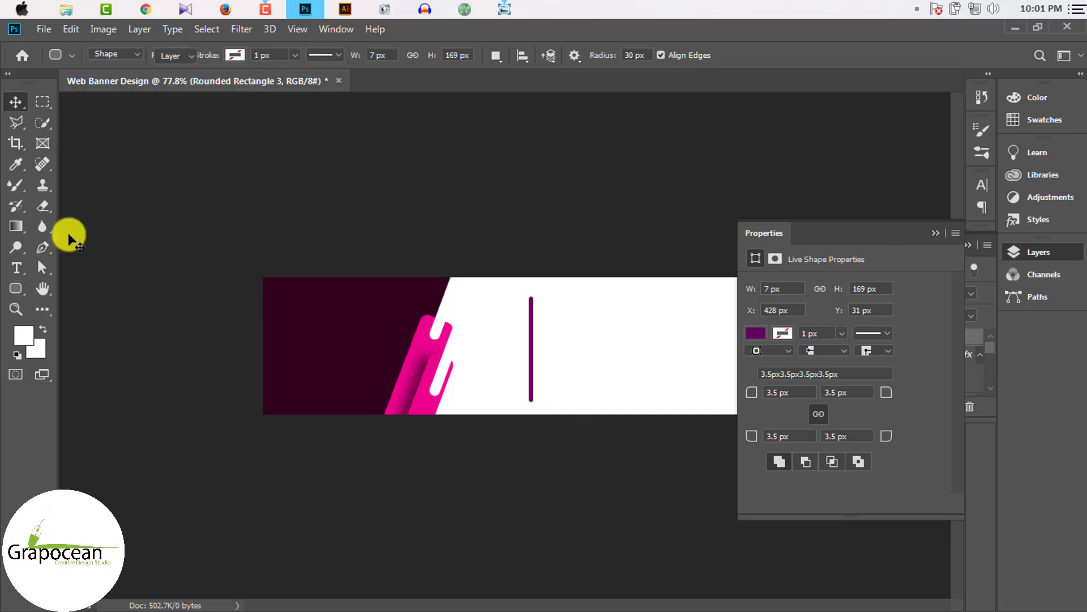
pyautogui.press('v')
pyautogui.scroll(1, 541, 360)
pyautogui.moveTo(548, 372); pyautogui.dragTo(404, 297)
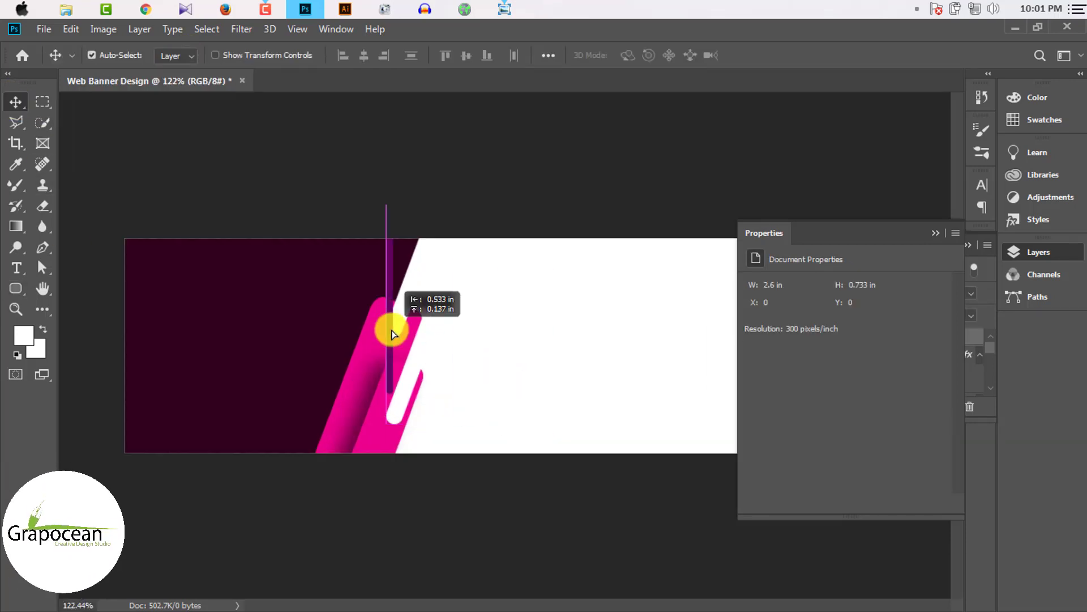
pyautogui.hotkey('ctrl', 't')
pyautogui.moveTo(479, 311)
pyautogui.mouseDown()
pyautogui.moveTo(533, 216)
pyautogui.moveTo(530, 189)
pyautogui.mouseUp()
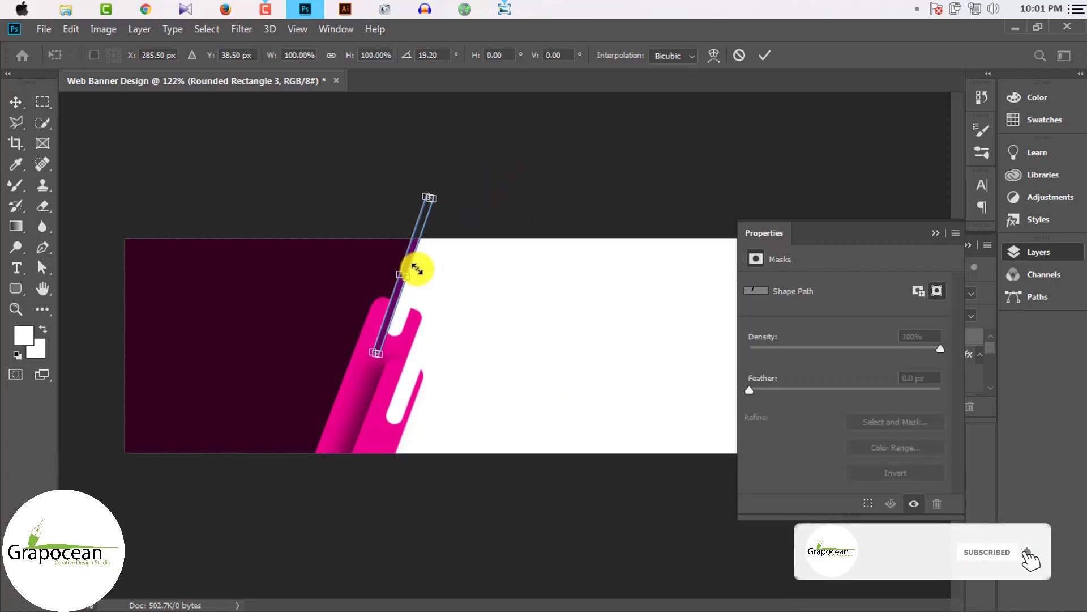
pyautogui.moveTo(408, 261); pyautogui.dragTo(435, 269)
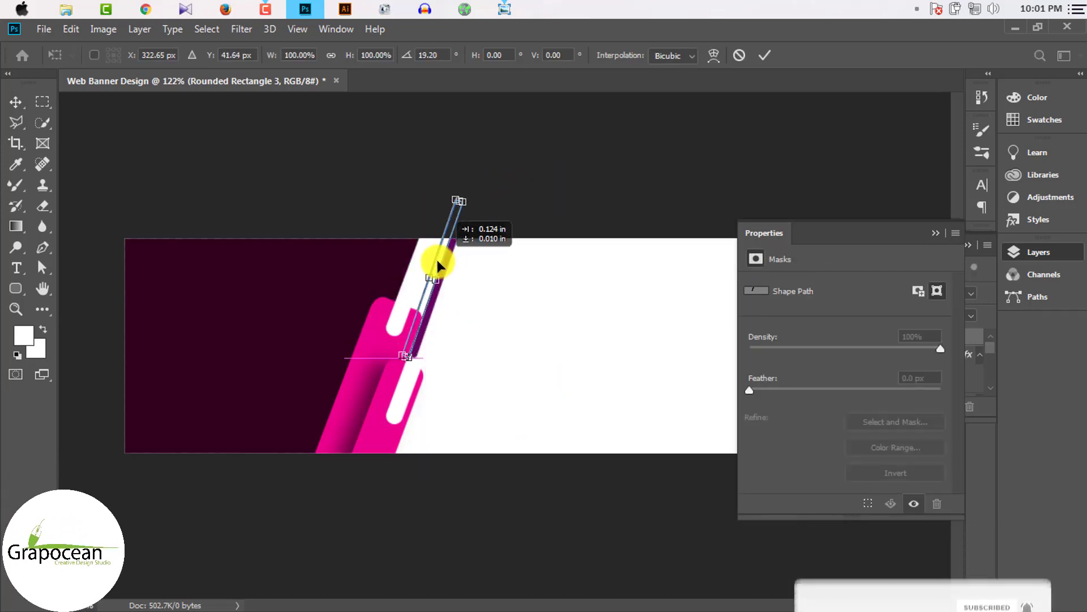
pyautogui.click(765, 55)
# Step: Nudge the purple stripe slightly right and Alt-drag a copy lower down
pyautogui.scroll(-3, 449, 296)
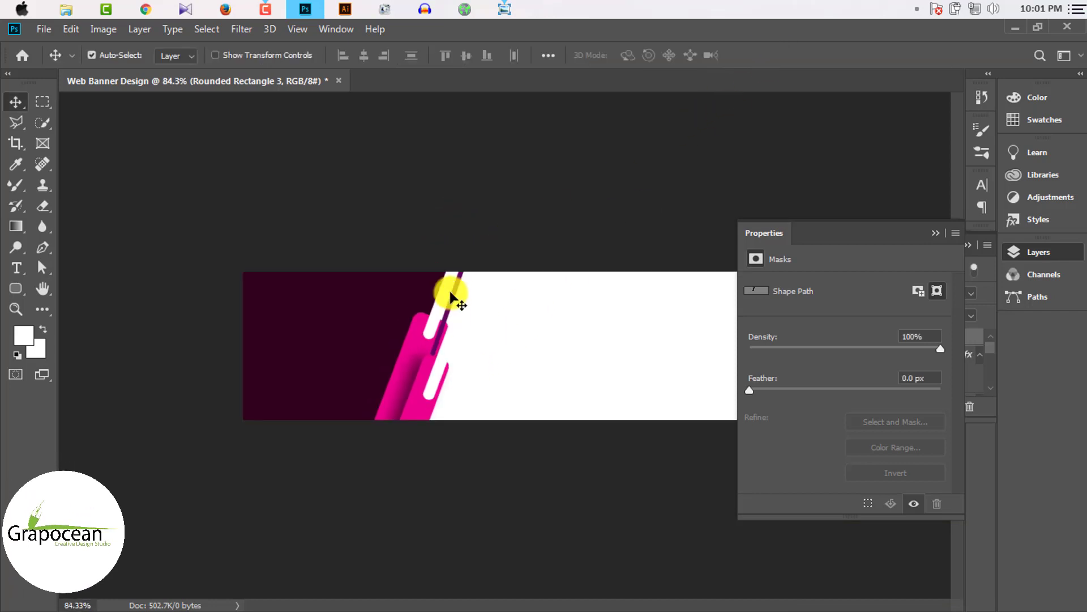
pyautogui.scroll(5, 413, 278)
pyautogui.moveTo(416, 276); pyautogui.dragTo(420, 278)
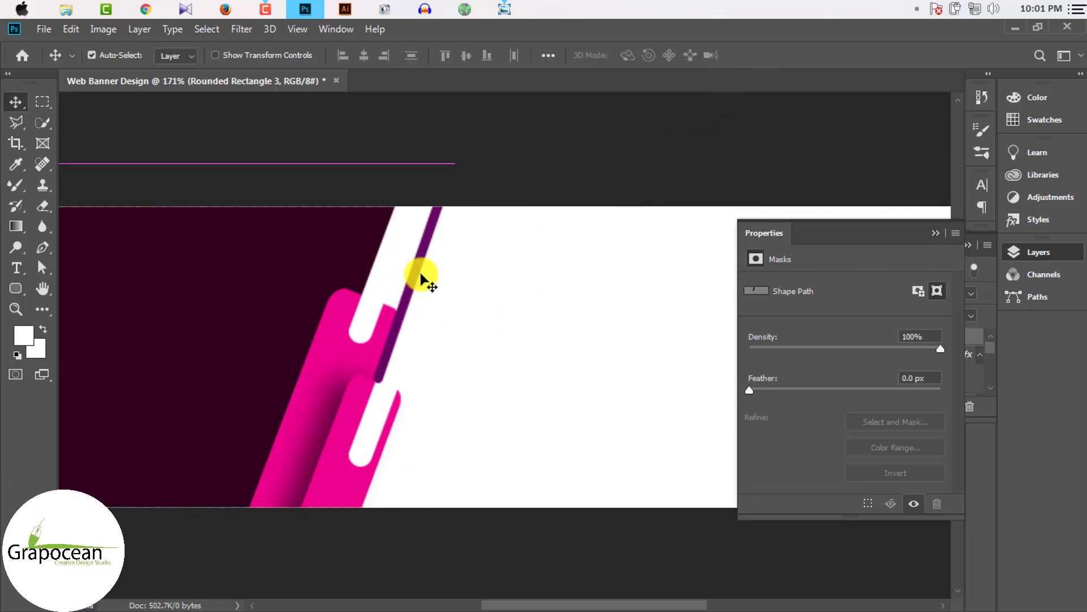
pyautogui.scroll(-3, 420, 277)
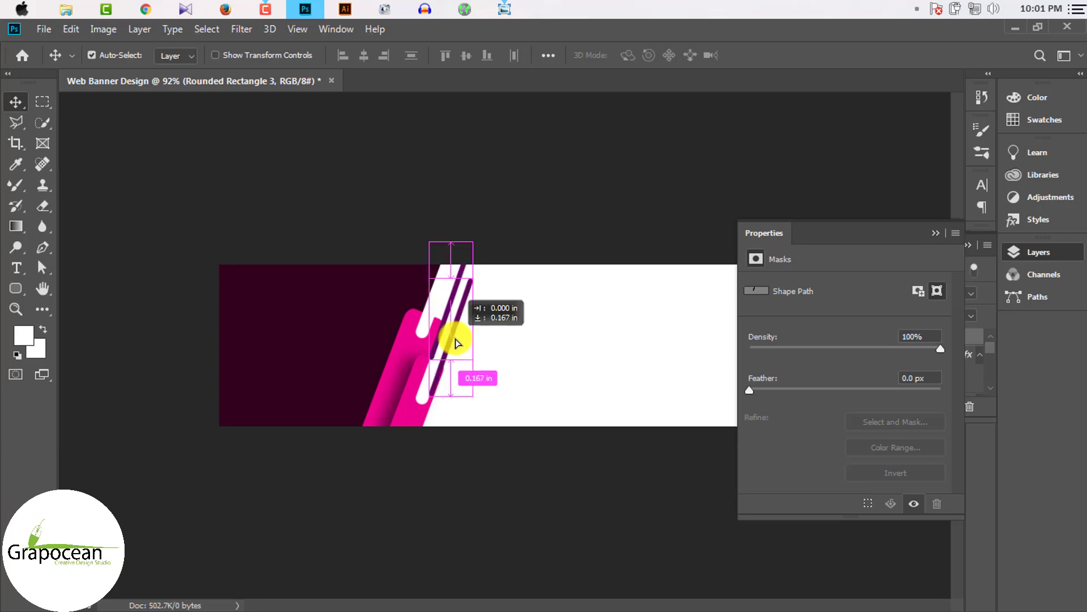
pyautogui.moveTo(458, 342)
pyautogui.mouseDown()
pyautogui.moveTo(469, 284)
pyautogui.moveTo(424, 426)
pyautogui.mouseUp()
pyautogui.scroll(-3, 504, 346)
pyautogui.scroll(3, 548, 372)
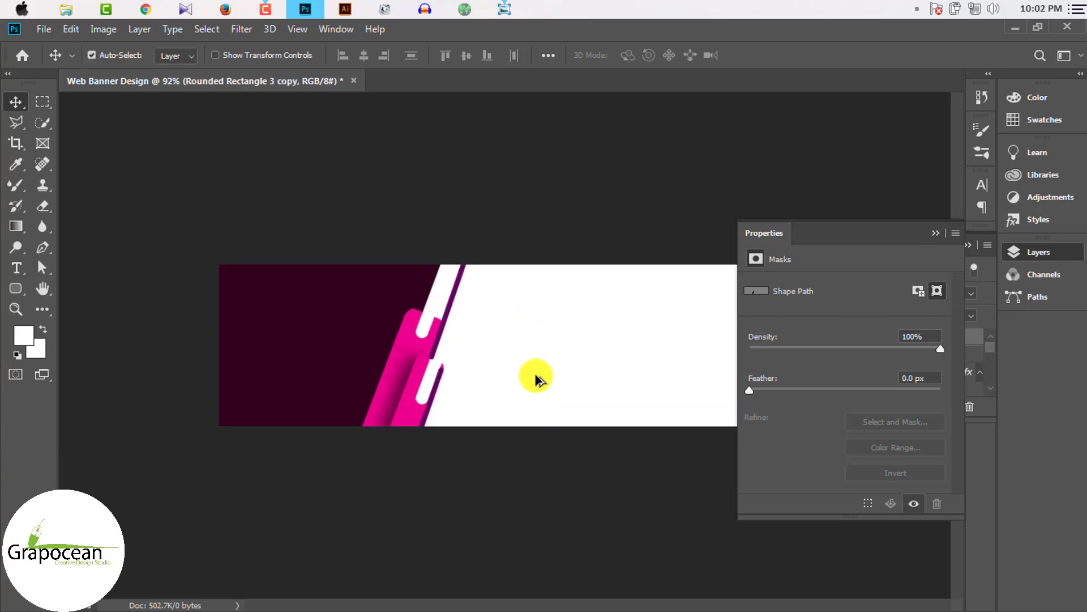
pyautogui.scroll(-2, 532, 378)
pyautogui.scroll(1, 573, 368)
pyautogui.scroll(1, 583, 369)
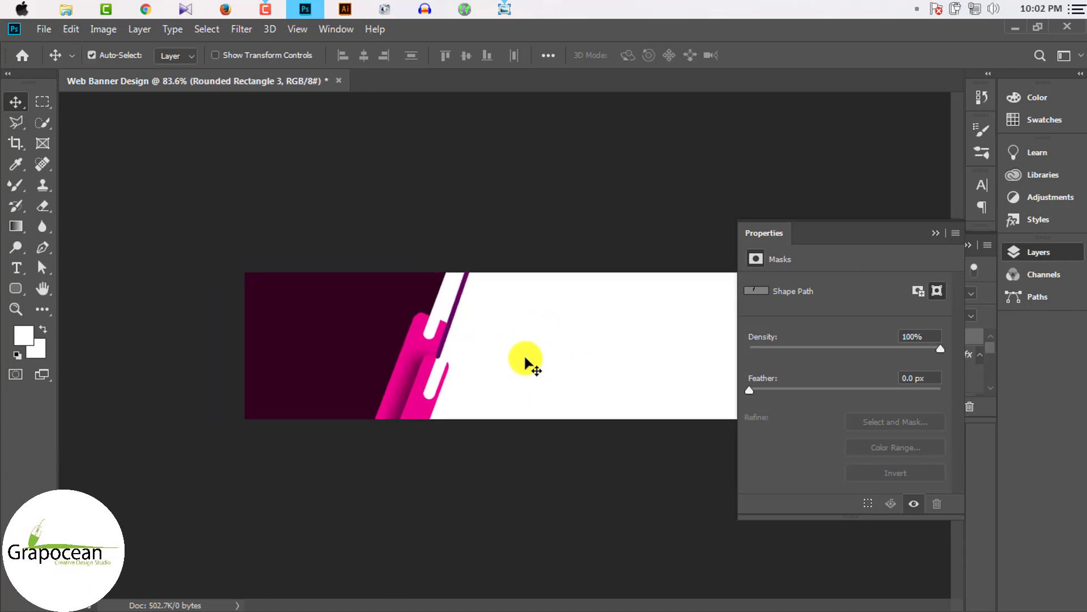
pyautogui.scroll(2, 527, 364)
pyautogui.scroll(1, 447, 329)
pyautogui.scroll(1, 461, 340)
# Step: Duplicate the white rounded strip and place the copy further down the diagonal
pyautogui.scroll(-3, 461, 339)
pyautogui.click(454, 340)
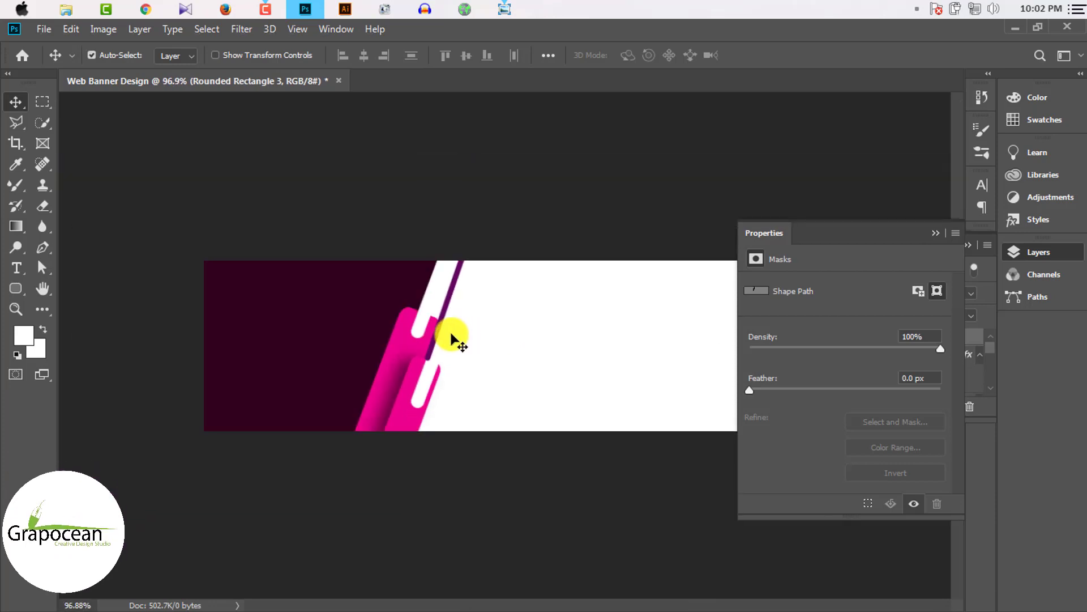
pyautogui.scroll(2, 430, 328)
pyautogui.click(936, 233)
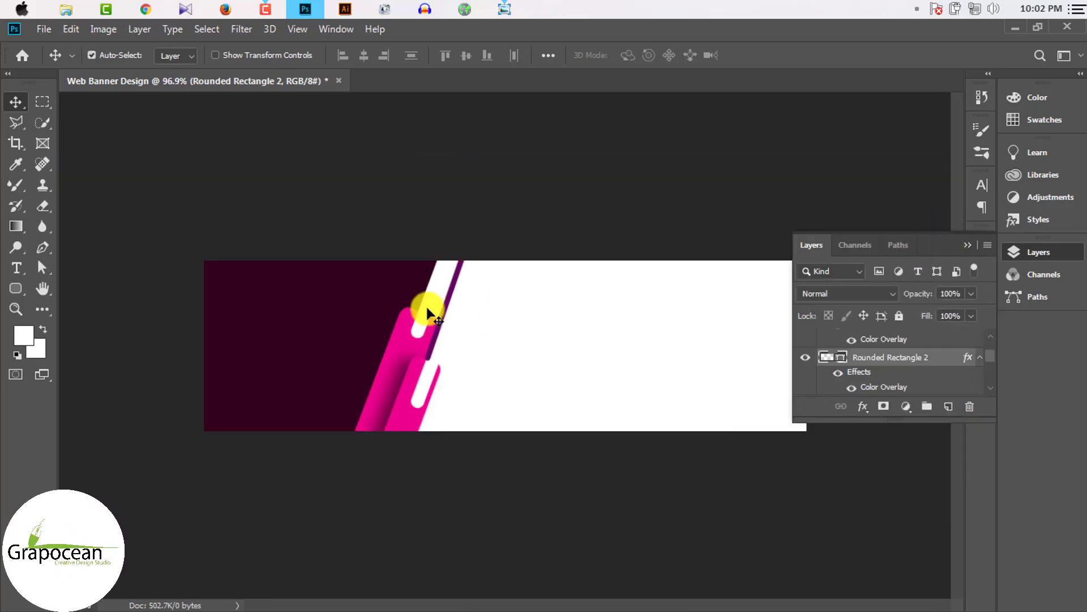
pyautogui.scroll(-2, 506, 398)
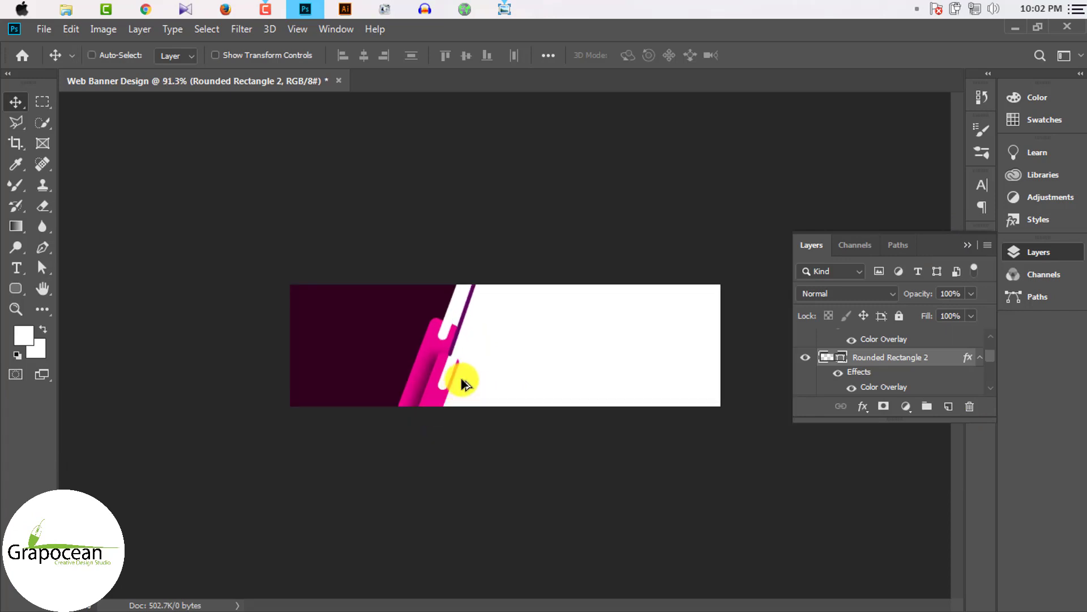
pyautogui.scroll(3, 461, 376)
pyautogui.moveTo(424, 384); pyautogui.dragTo(418, 358)
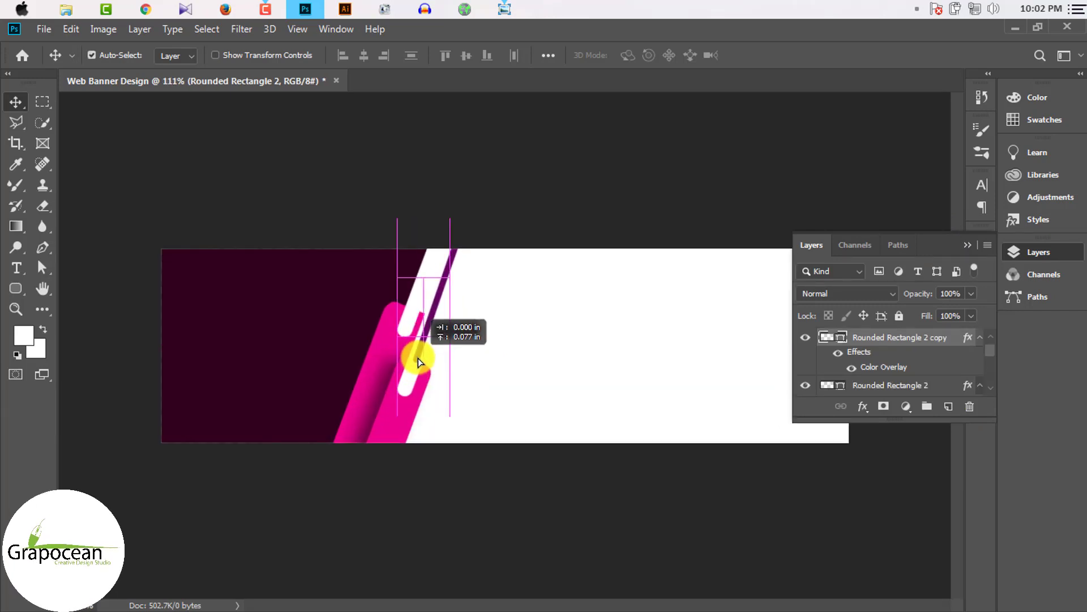
# Step: Shift the thin purple strip slightly up and left
pyautogui.scroll(-2, 533, 403)
pyautogui.scroll(-1, 530, 400)
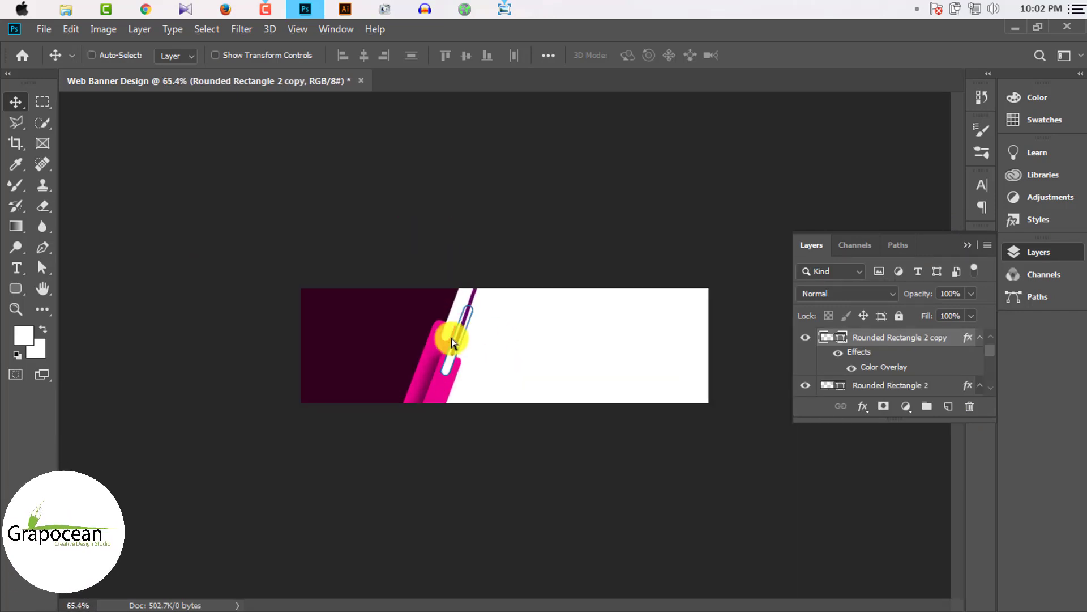
pyautogui.scroll(3, 449, 326)
pyautogui.moveTo(429, 300); pyautogui.dragTo(420, 296)
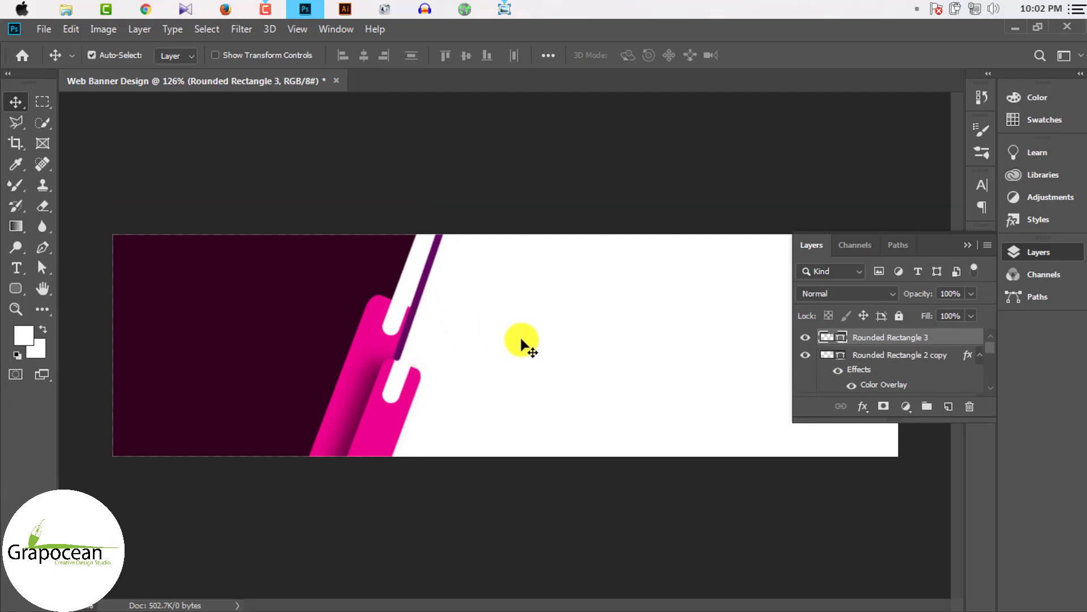
# Step: Alt-drag two copies of the purple strip alongside it, making three parallel stripes
pyautogui.scroll(-2, 512, 344)
pyautogui.scroll(-1, 536, 359)
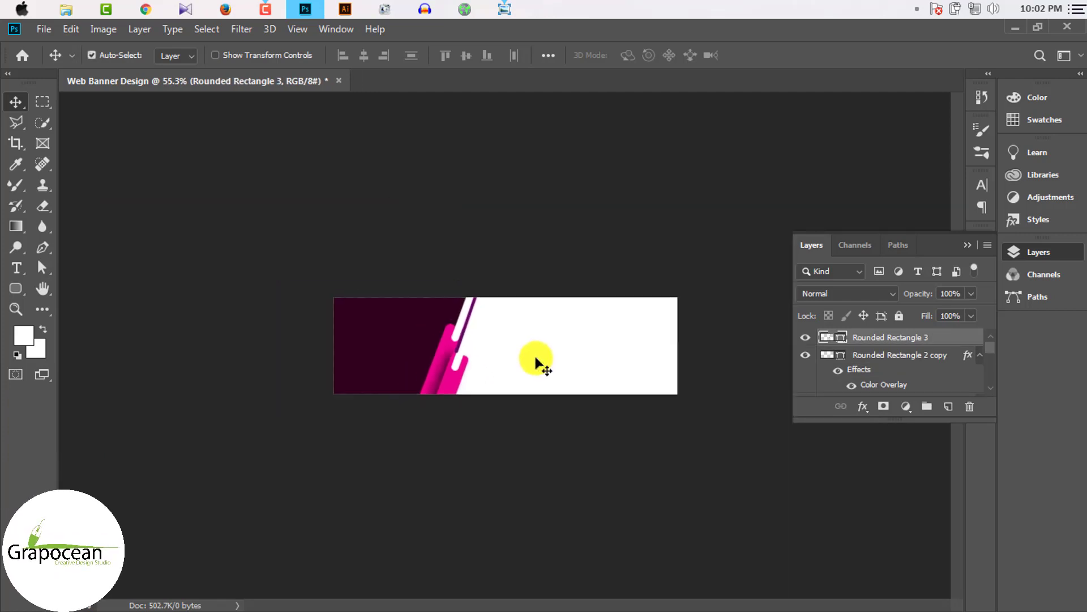
pyautogui.scroll(2, 509, 365)
pyautogui.scroll(3, 453, 368)
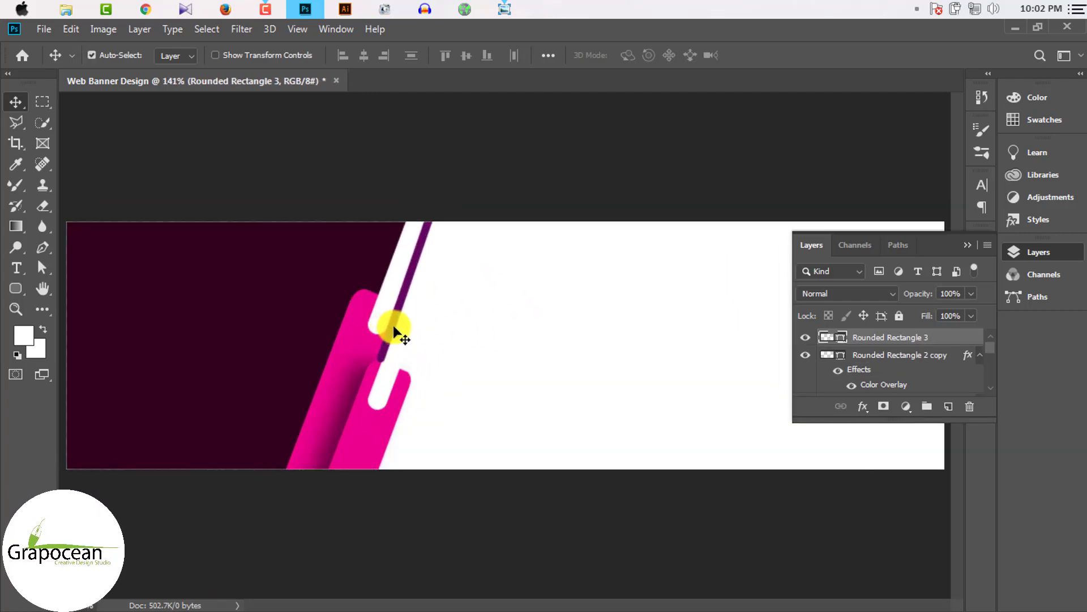
pyautogui.moveTo(396, 327)
pyautogui.mouseDown()
pyautogui.moveTo(413, 355)
pyautogui.moveTo(400, 364)
pyautogui.moveTo(444, 354)
pyautogui.mouseUp()
pyautogui.scroll(1, 400, 364)
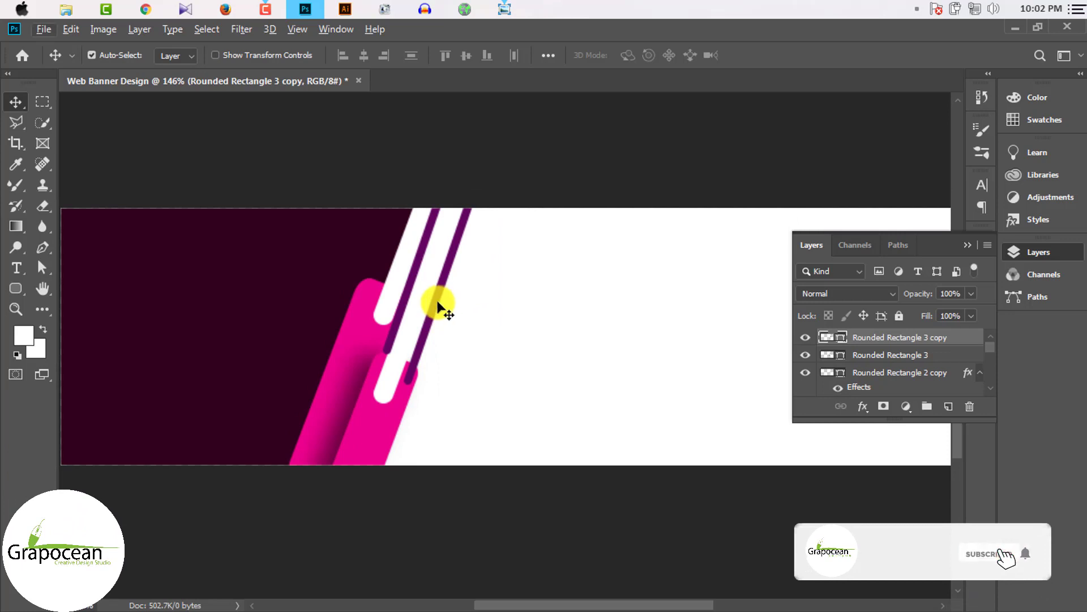
pyautogui.moveTo(437, 306)
pyautogui.mouseDown()
pyautogui.moveTo(392, 234)
pyautogui.moveTo(439, 288)
pyautogui.mouseUp()
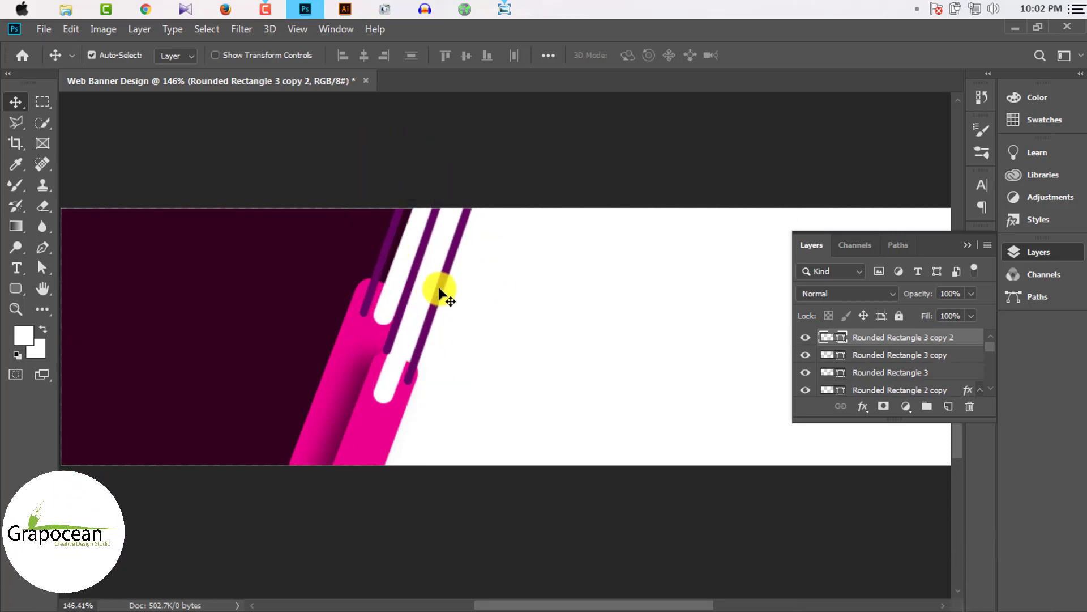
pyautogui.click(824, 357)
# Step: Give Rounded Rectangle 3 copy a white Color Overlay
pyautogui.rightClick(872, 361)
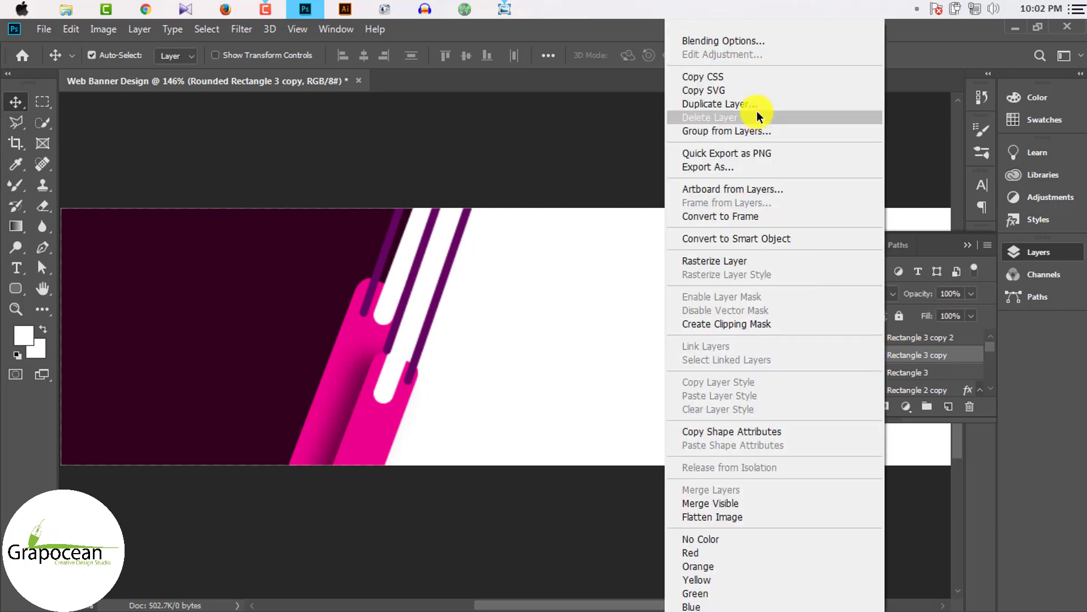
pyautogui.click(737, 41)
pyautogui.click(524, 366)
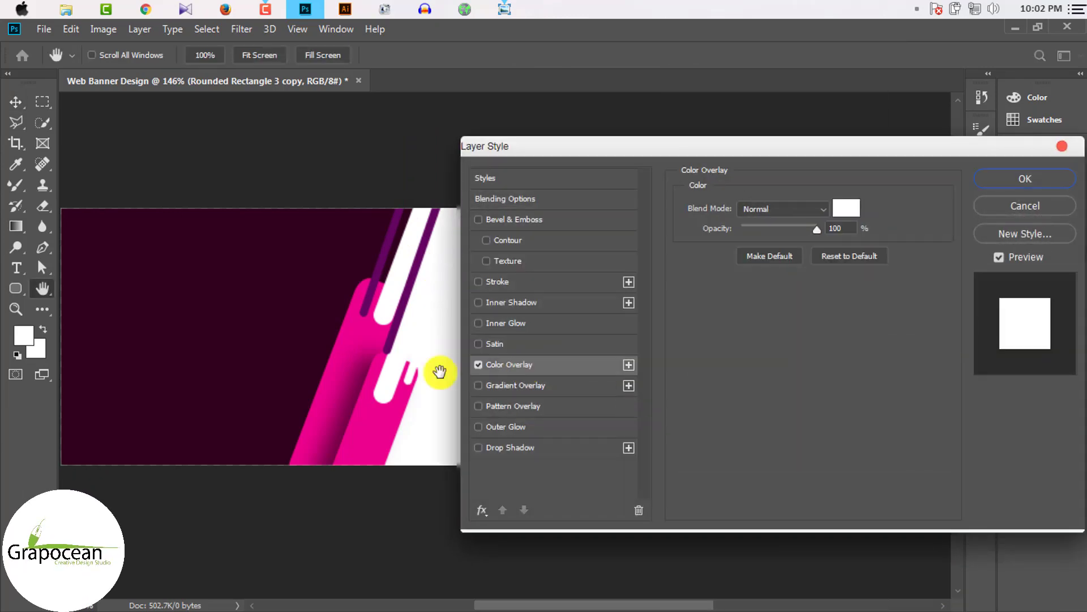
pyautogui.click(1022, 180)
# Step: Give Rounded Rectangle 3 copy 2 a dark maroon (#31001d) Color Overlay sampled from the panel
pyautogui.click(491, 291)
pyautogui.rightClick(894, 337)
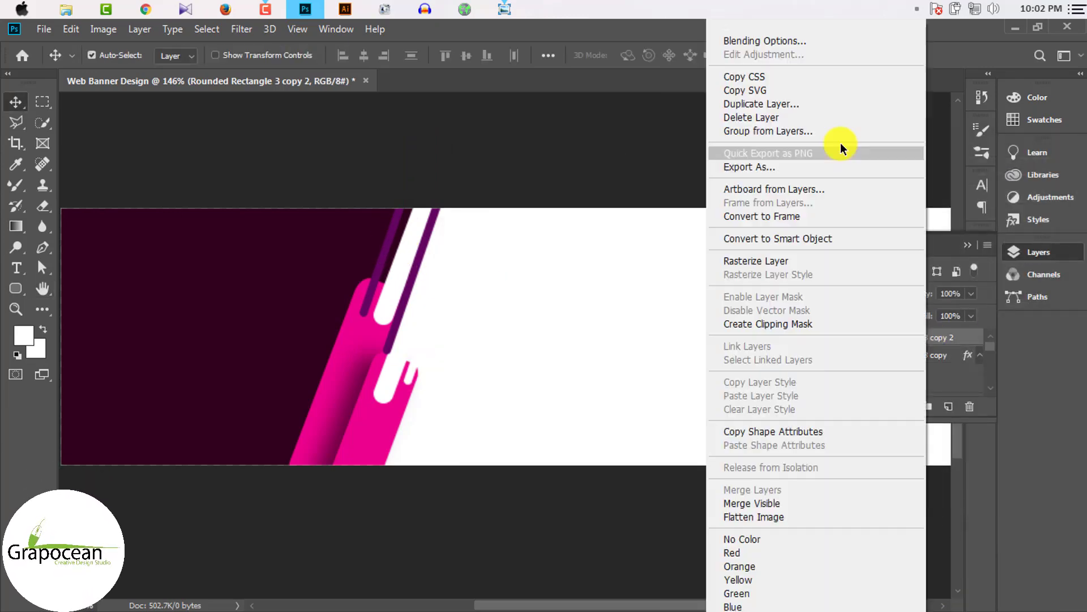
pyautogui.click(736, 34)
pyautogui.click(524, 365)
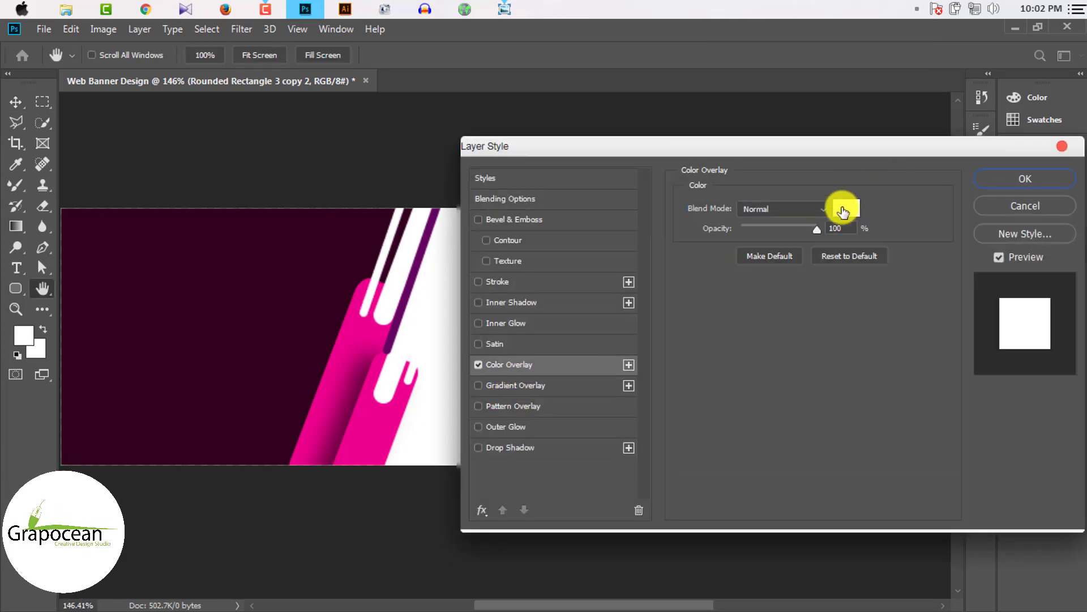
pyautogui.click(846, 208)
pyautogui.click(310, 279)
pyautogui.click(998, 267)
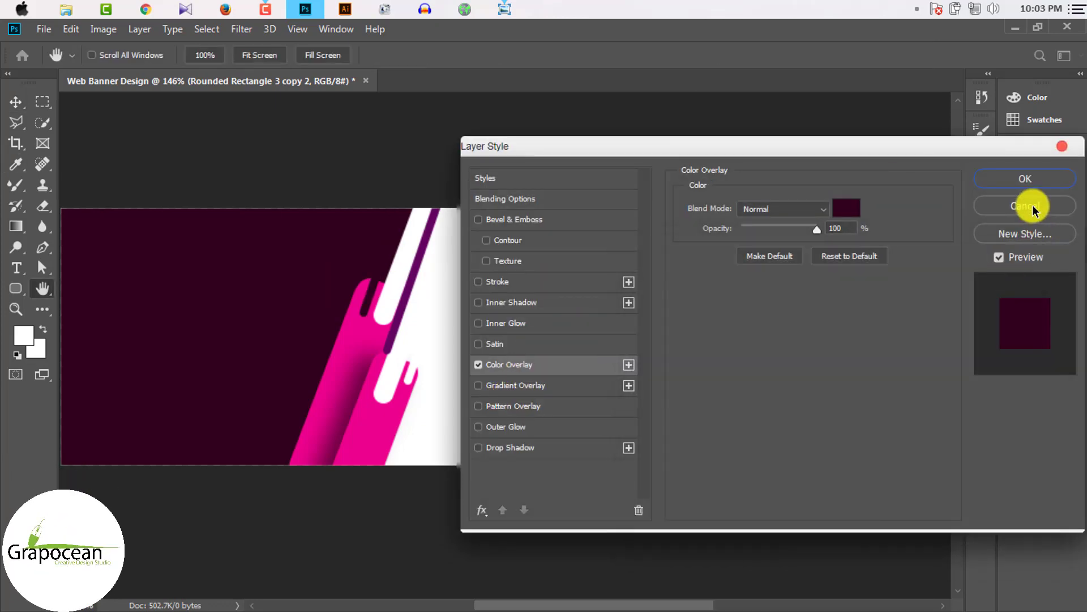
pyautogui.click(1025, 178)
# Step: Select the original thin purple stripe with the Move tool
pyautogui.press('v')
pyautogui.scroll(-3, 657, 357)
pyautogui.scroll(1, 623, 374)
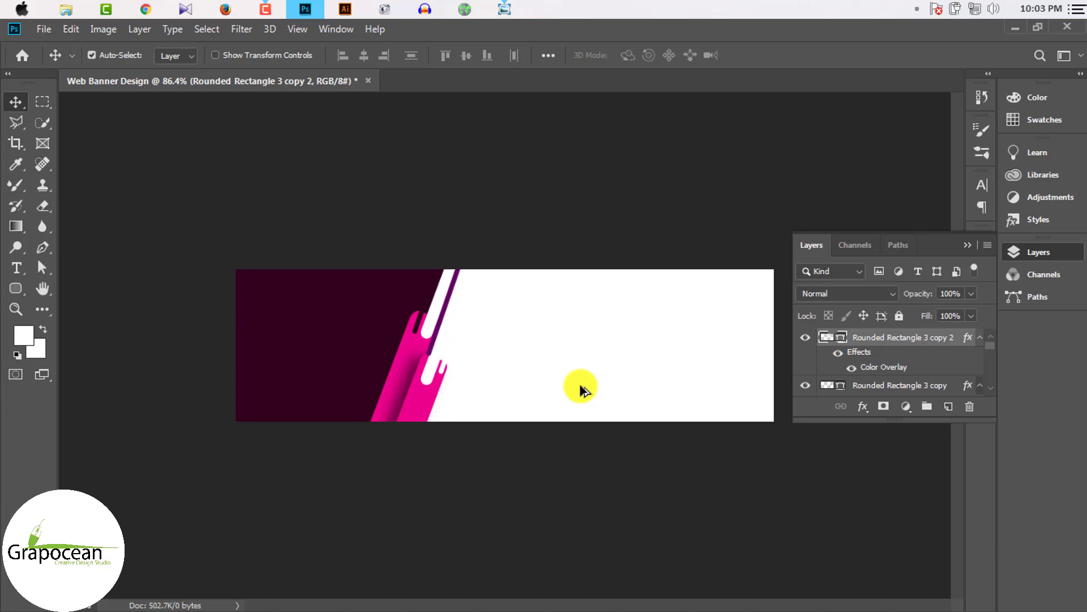
pyautogui.click(635, 388)
pyautogui.scroll(-2, 668, 436)
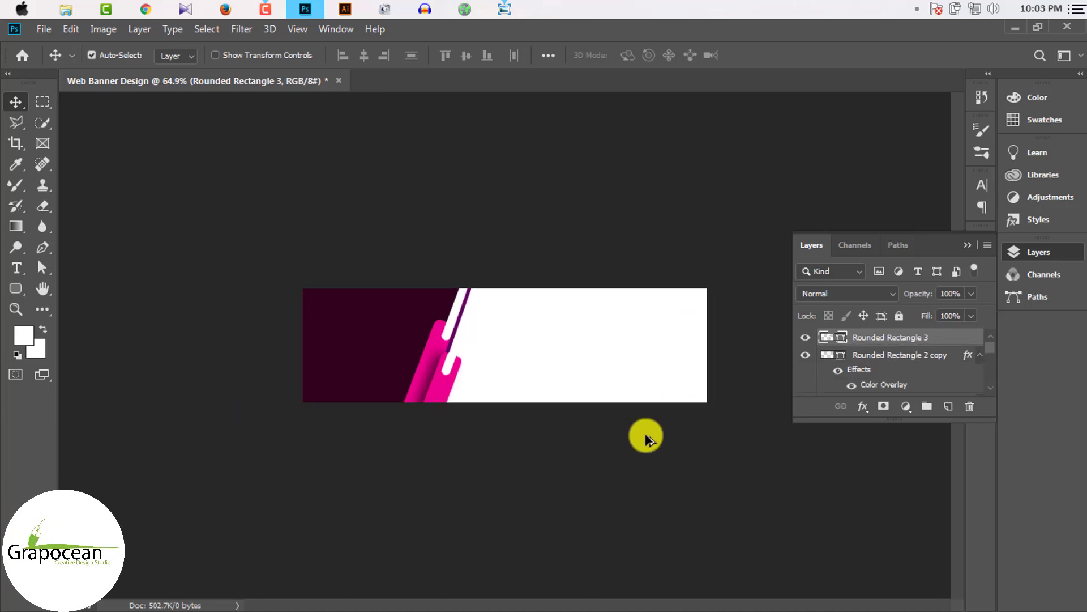
pyautogui.scroll(1, 570, 417)
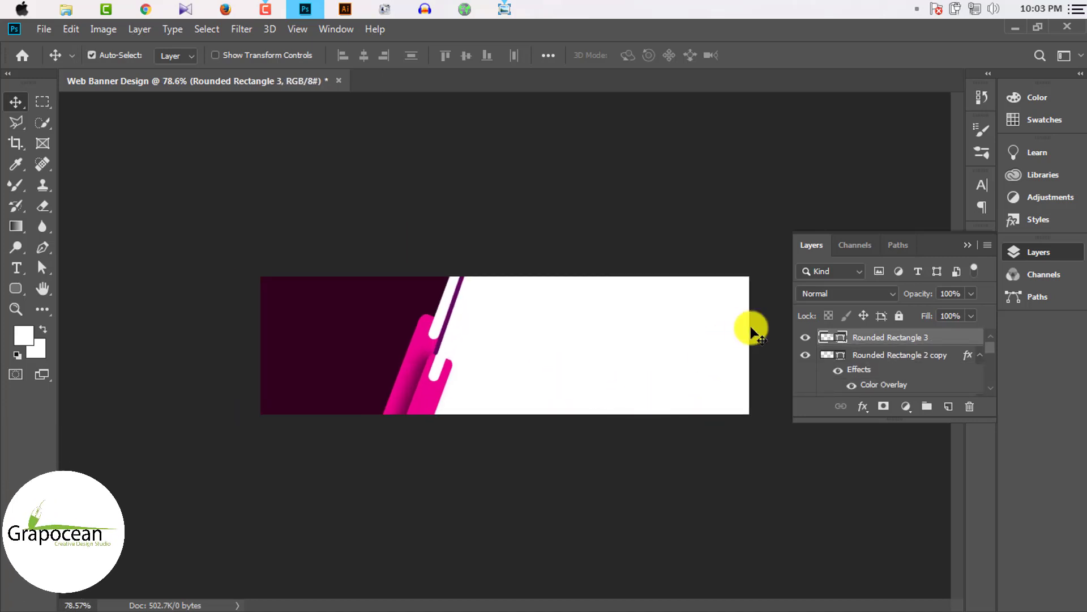
pyautogui.scroll(3, 478, 377)
pyautogui.scroll(-3, 538, 371)
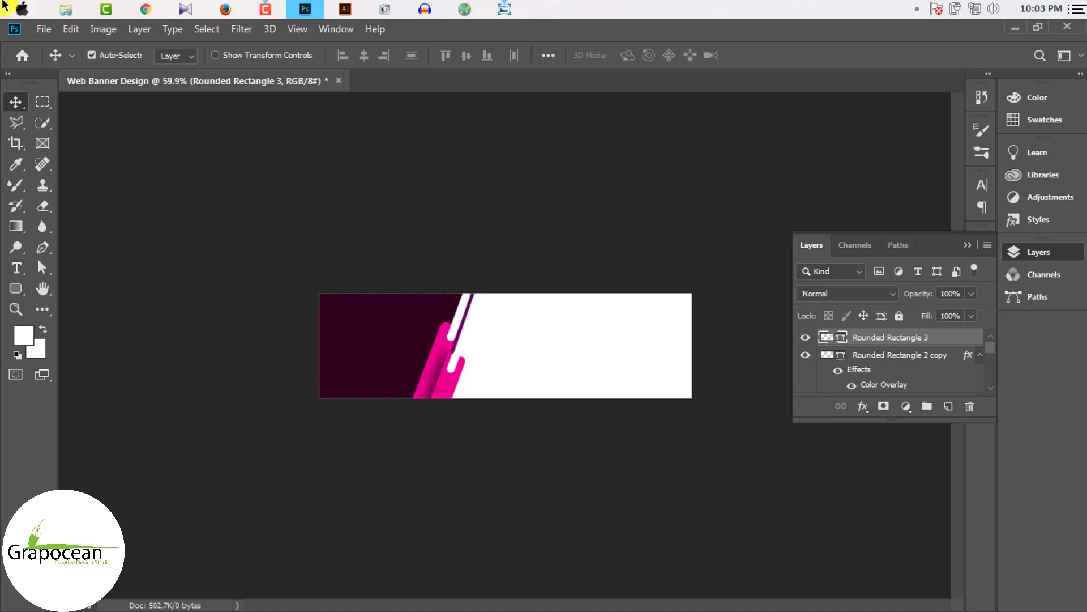
# Step: Open shutterstock-204585460.png from the Downloads folder
pyautogui.click(44, 29)
pyautogui.click(63, 58)
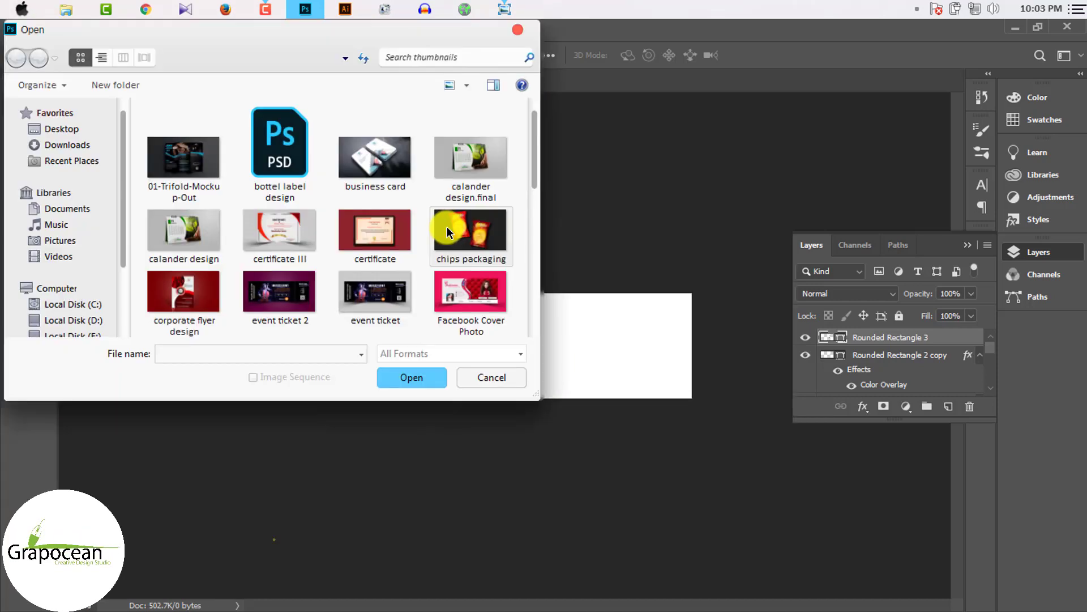
pyautogui.scroll(-3, 510, 227)
pyautogui.click(67, 145)
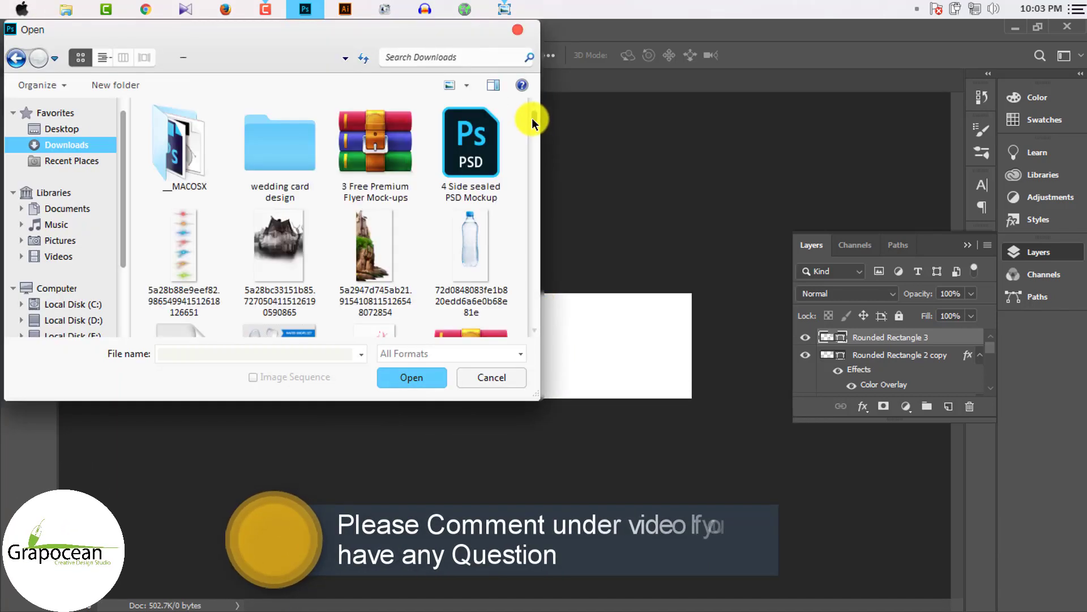
pyautogui.moveTo(533, 119)
pyautogui.mouseDown()
pyautogui.moveTo(546, 298)
pyautogui.moveTo(525, 203)
pyautogui.mouseUp()
pyautogui.click(279, 216)
pyautogui.click(419, 375)
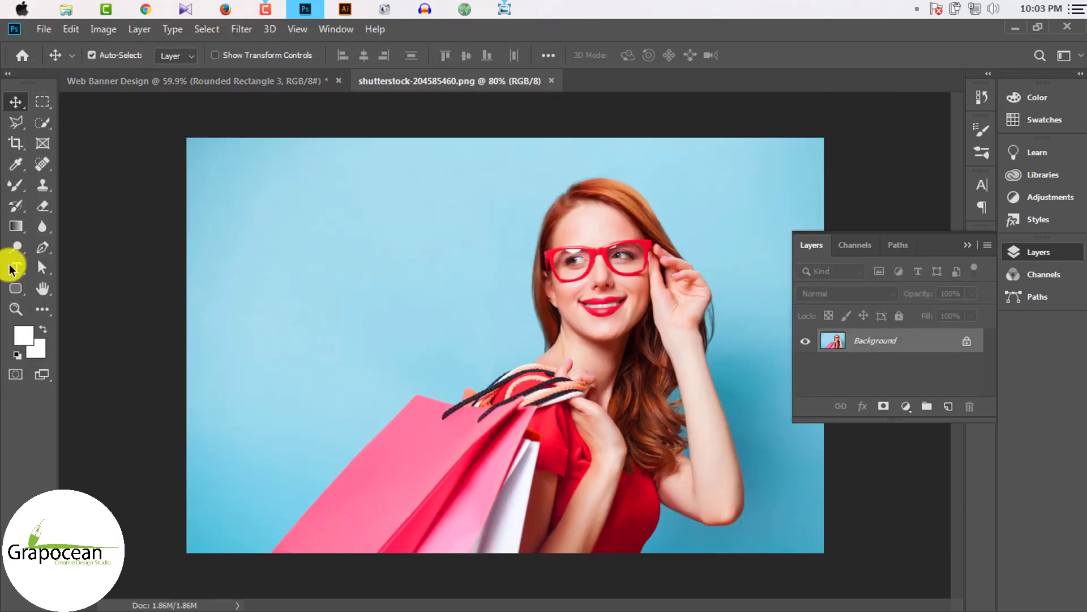
# Step: Quick-select the pink shopping bags, then extend the selection over the woman and her hair
pyautogui.click(47, 125)
pyautogui.moveTo(498, 473)
pyautogui.mouseDown()
pyautogui.moveTo(488, 447)
pyautogui.moveTo(475, 449)
pyautogui.mouseUp()
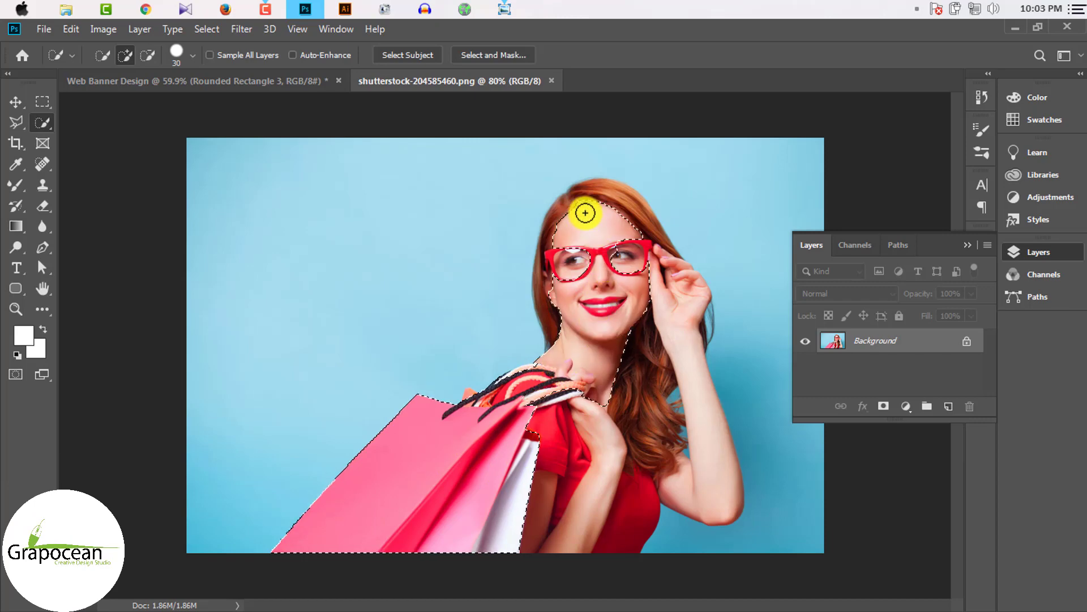
pyautogui.moveTo(585, 213)
pyautogui.mouseDown()
pyautogui.moveTo(551, 245)
pyautogui.moveTo(614, 308)
pyautogui.moveTo(640, 370)
pyautogui.mouseUp()
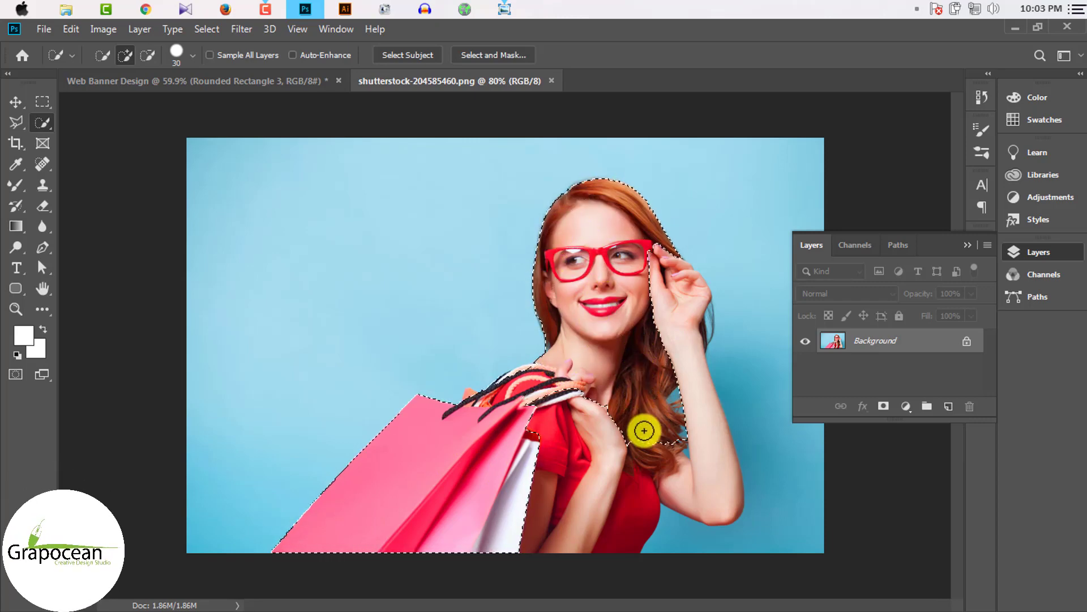
pyautogui.scroll(2, 583, 461)
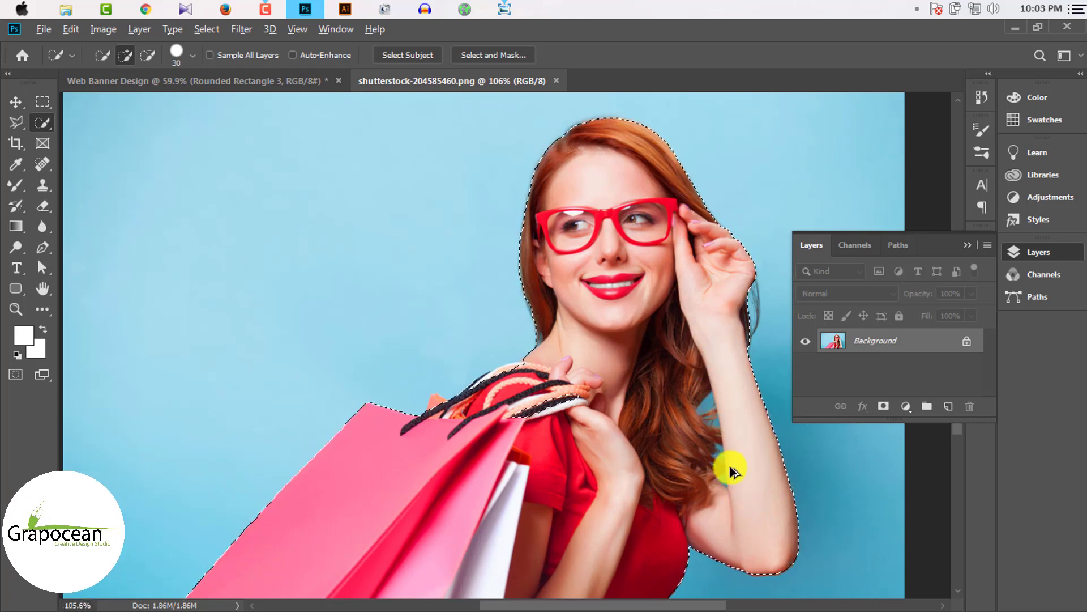
pyautogui.scroll(1, 720, 447)
pyautogui.scroll(-2, 663, 433)
pyautogui.scroll(1, 566, 368)
pyautogui.scroll(1, 566, 351)
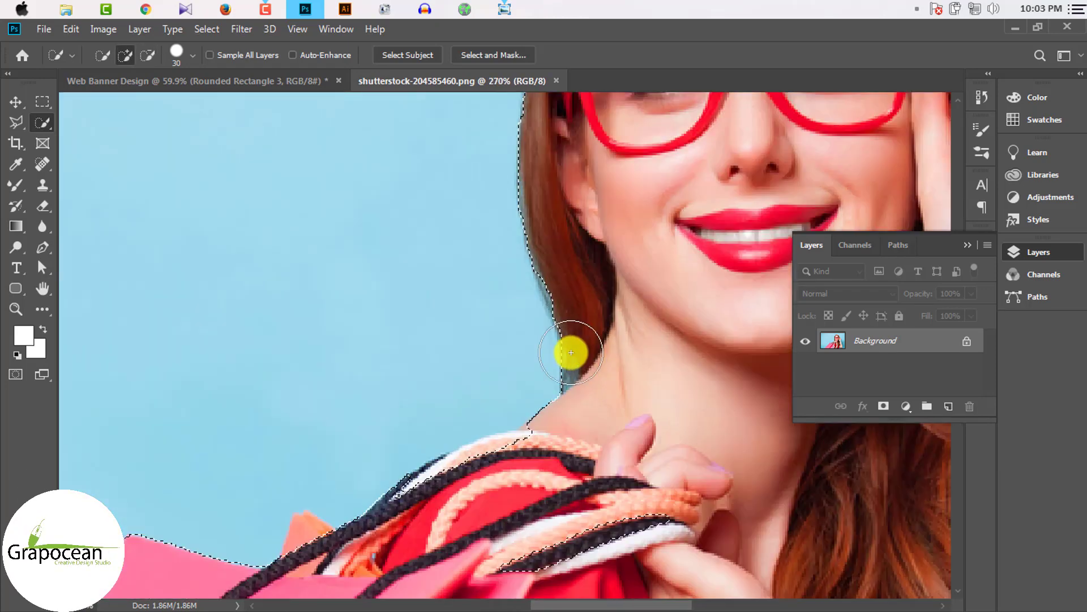
pyautogui.scroll(-2, 558, 364)
pyautogui.scroll(-1, 558, 364)
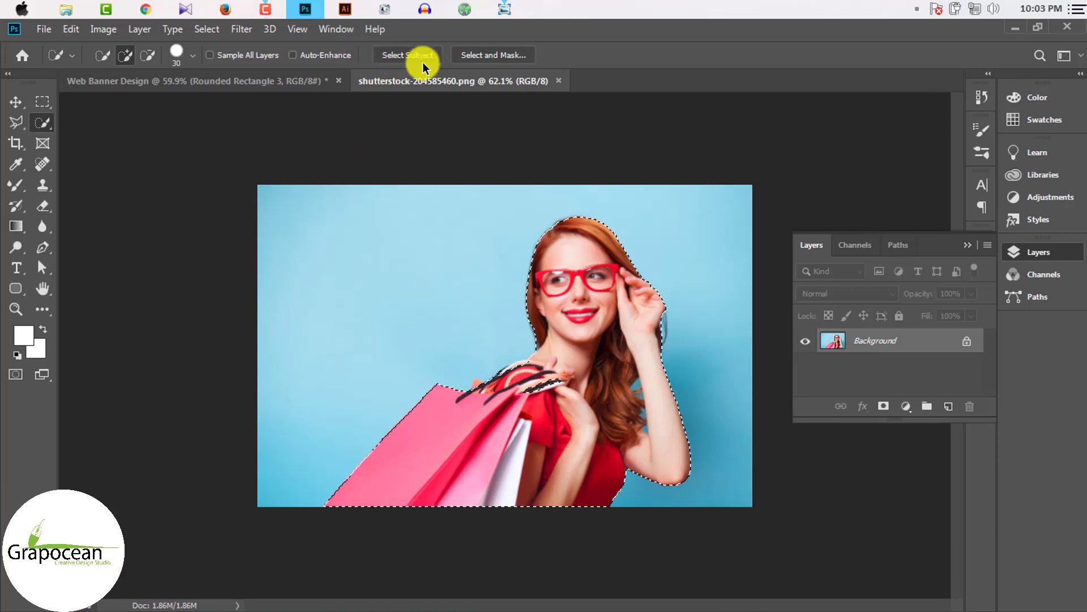
# Step: In Select and Mask, use the Refine Edge Brush on the hair and shoulder edges
pyautogui.click(498, 56)
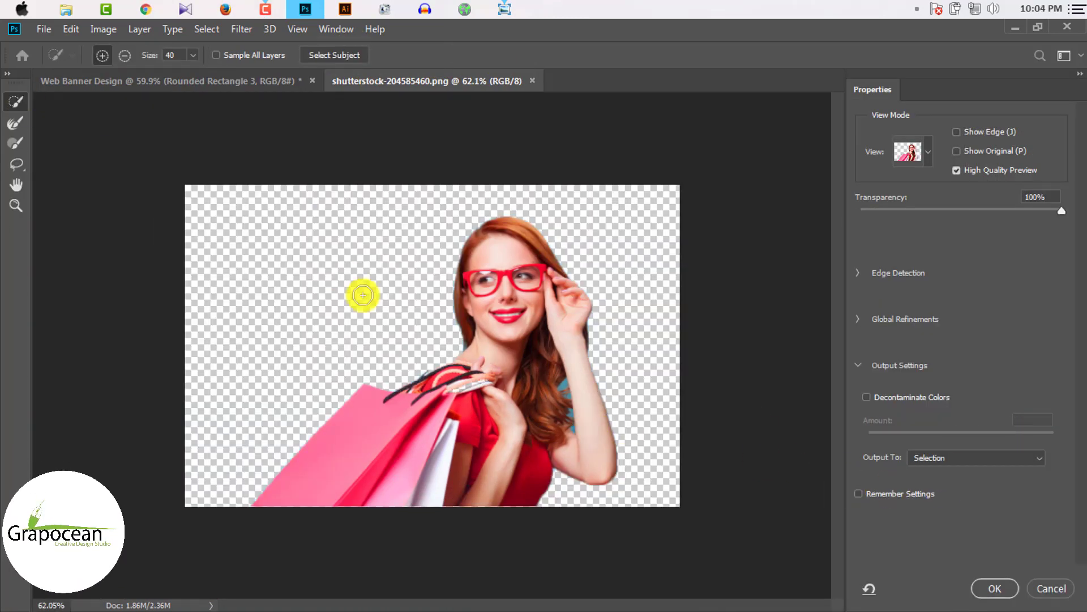
pyautogui.keyDown('ctrl'); pyautogui.click(588, 388); pyautogui.keyUp('ctrl')
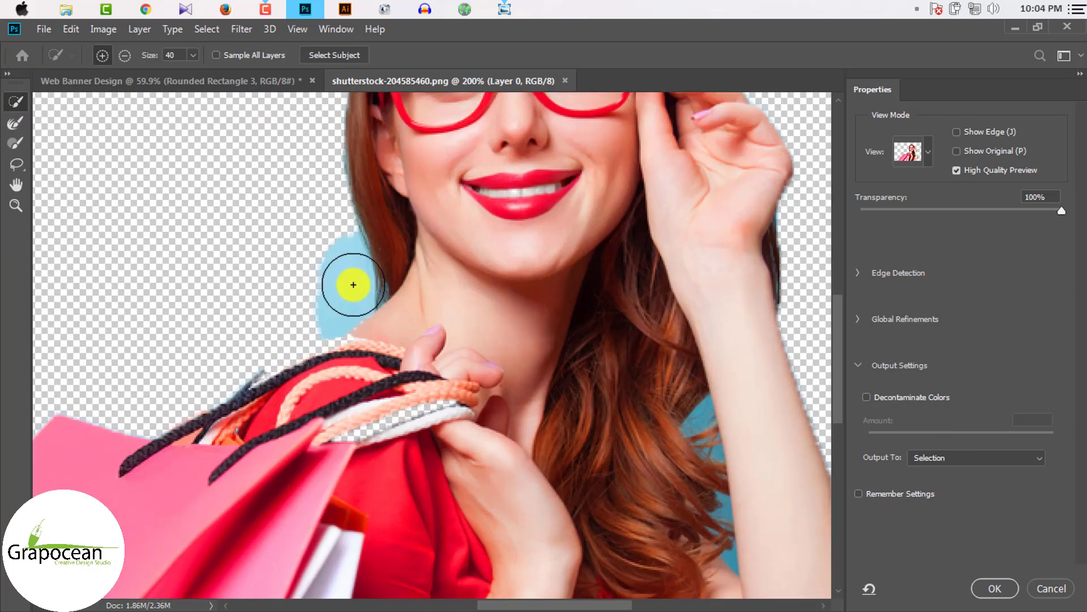
pyautogui.click(17, 121)
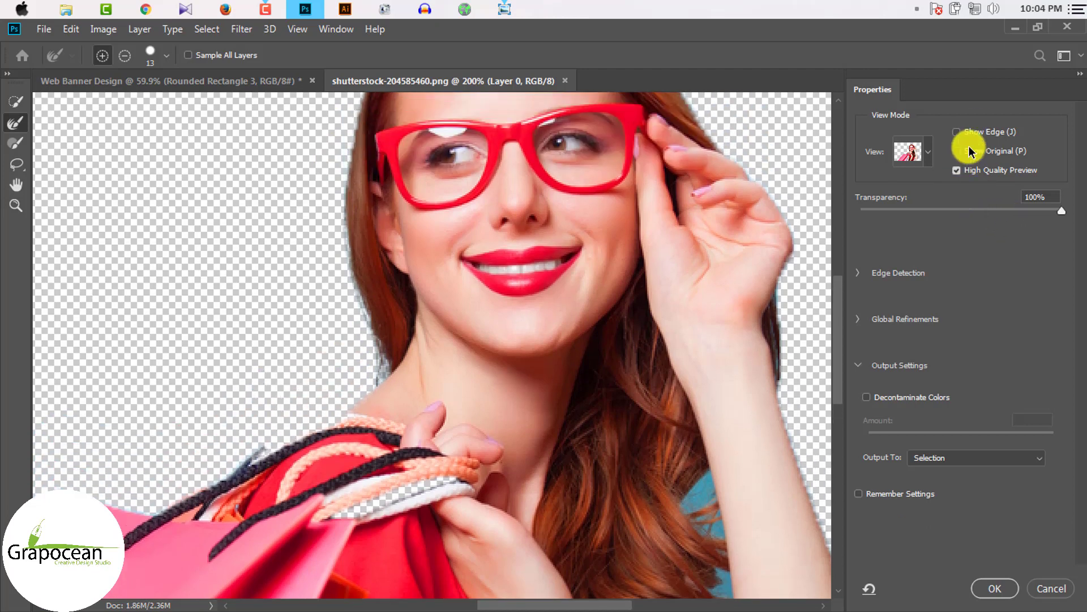
pyautogui.click(958, 131)
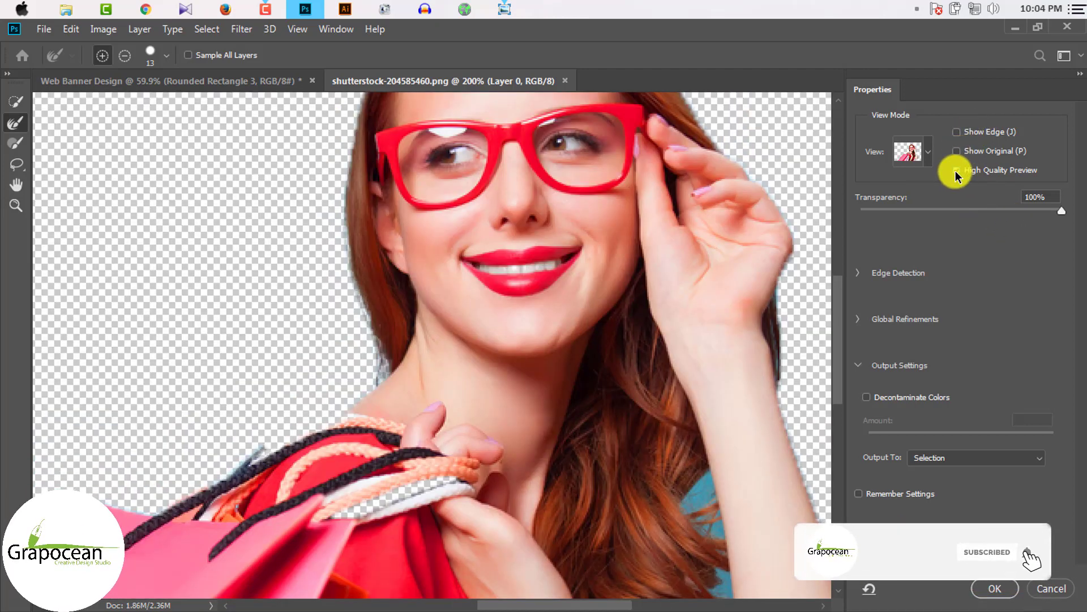
pyautogui.scroll(5, 335, 262)
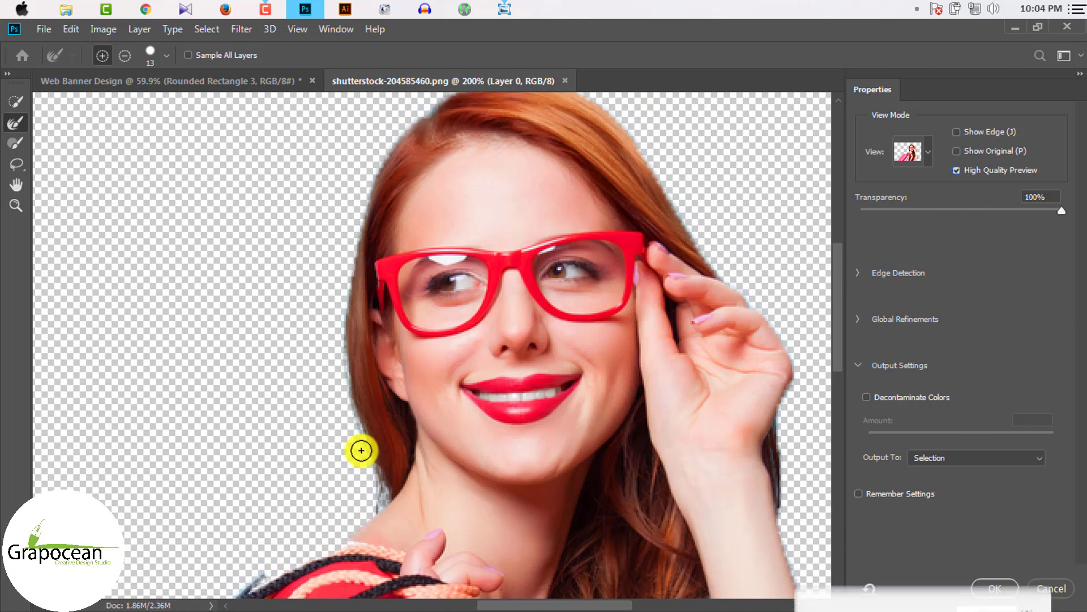
pyautogui.scroll(3, 553, 190)
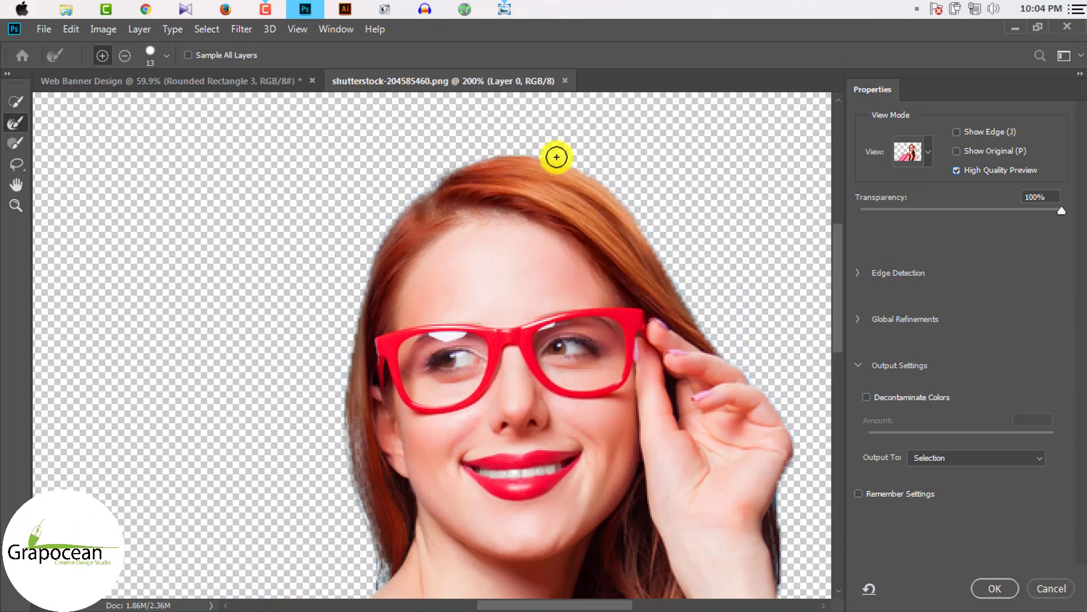
pyautogui.scroll(-5, 735, 406)
pyautogui.scroll(-3, 778, 282)
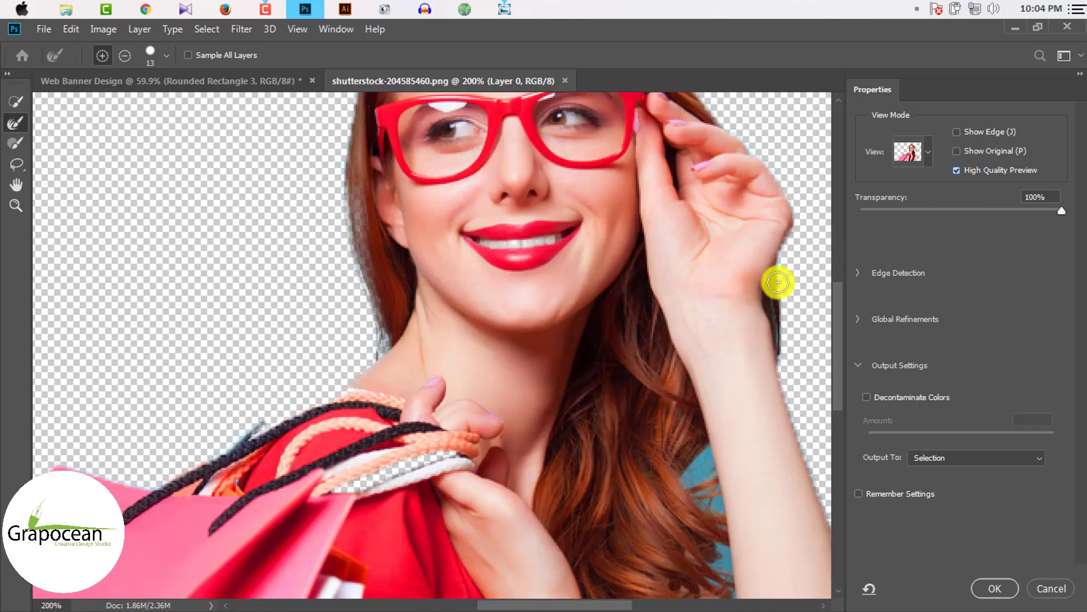
# Step: Output the refined selection to a New Layer with Layer Mask
pyautogui.scroll(-3, 751, 471)
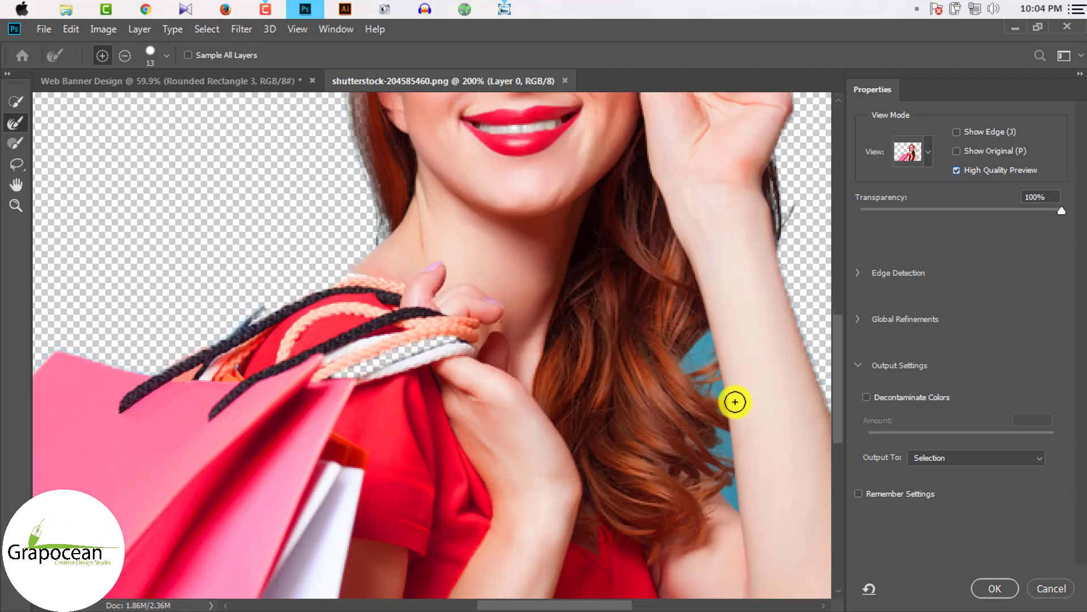
pyautogui.scroll(-3, 737, 400)
pyautogui.scroll(-2, 709, 381)
pyautogui.scroll(2, 687, 393)
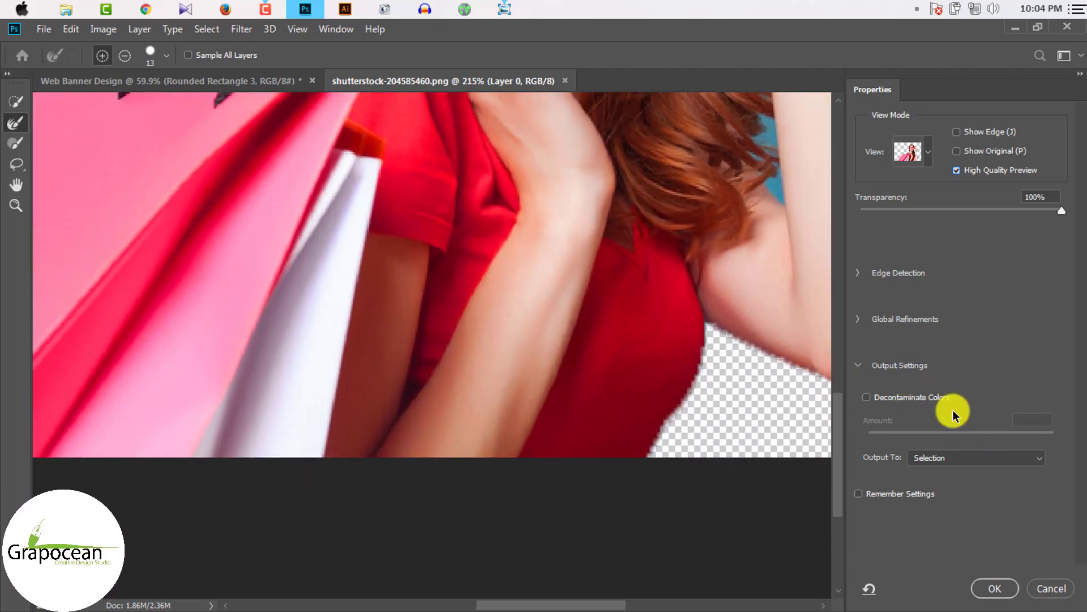
pyautogui.click(963, 489)
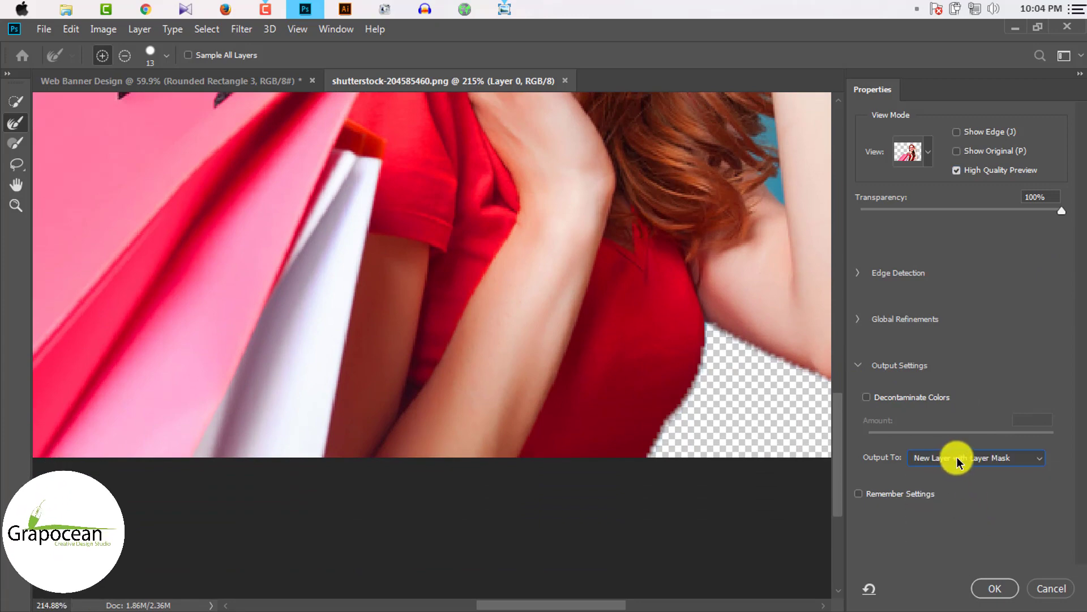
pyautogui.click(987, 589)
pyautogui.scroll(-2, 663, 319)
# Step: Choose the Background Eraser Tool and target the layer's pixels instead of its mask
pyautogui.scroll(-3, 656, 280)
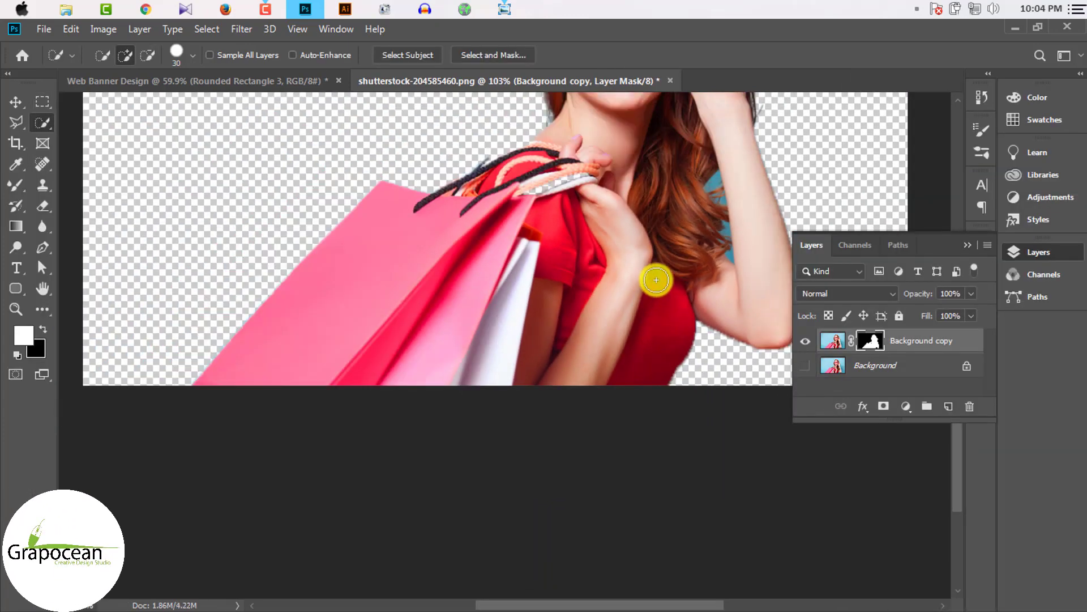
pyautogui.scroll(-3, 709, 244)
pyautogui.scroll(-1, 710, 244)
pyautogui.scroll(2, 626, 417)
pyautogui.scroll(2, 444, 381)
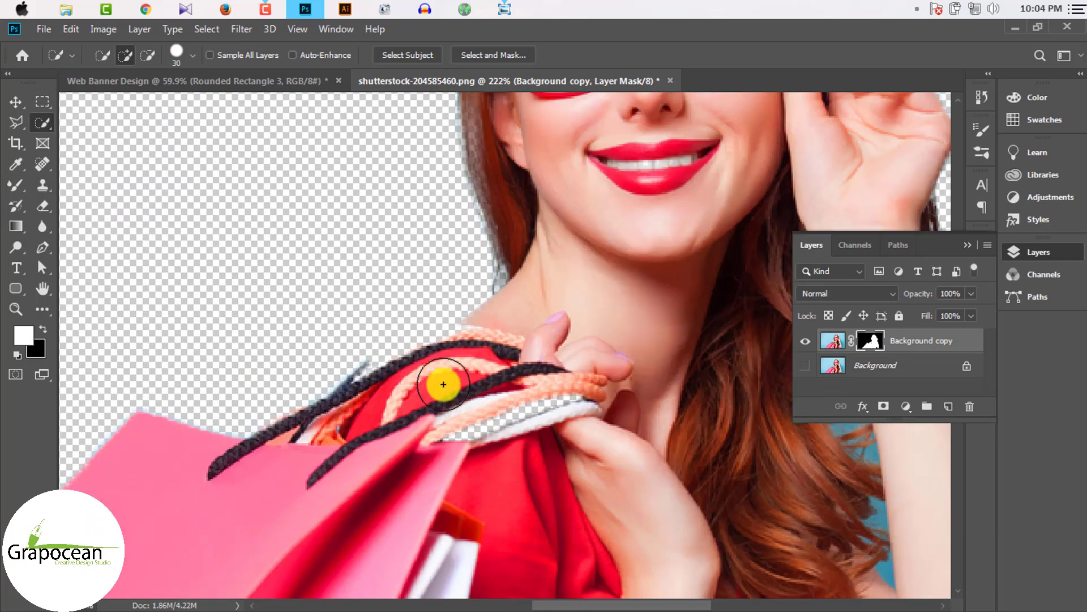
pyautogui.scroll(-2, 448, 368)
pyautogui.scroll(-3, 687, 432)
pyautogui.scroll(3, 678, 409)
pyautogui.scroll(1, 696, 407)
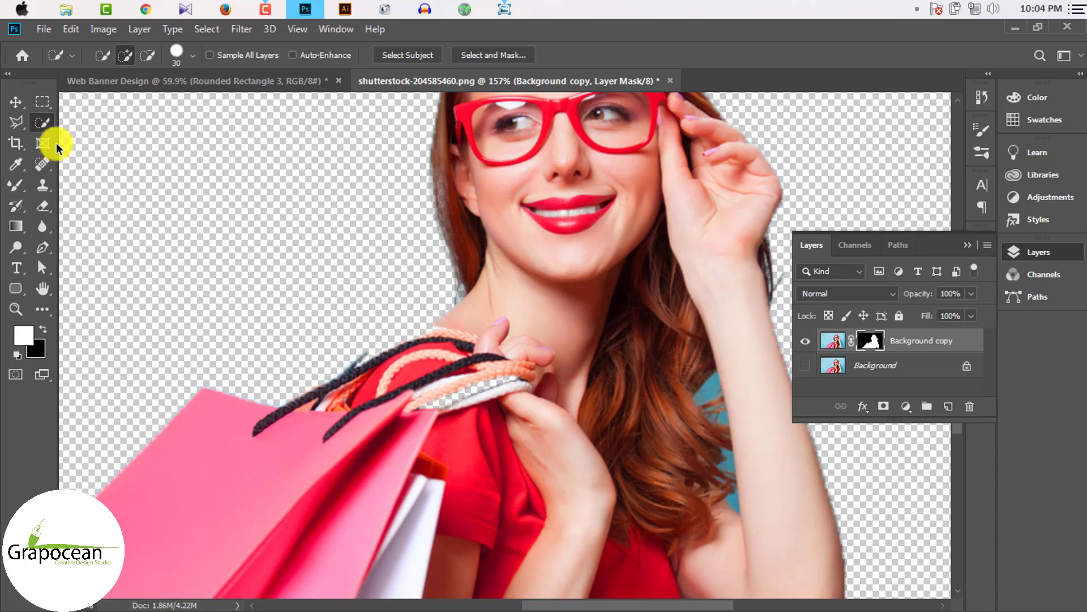
pyautogui.rightClick(43, 206)
pyautogui.click(102, 220)
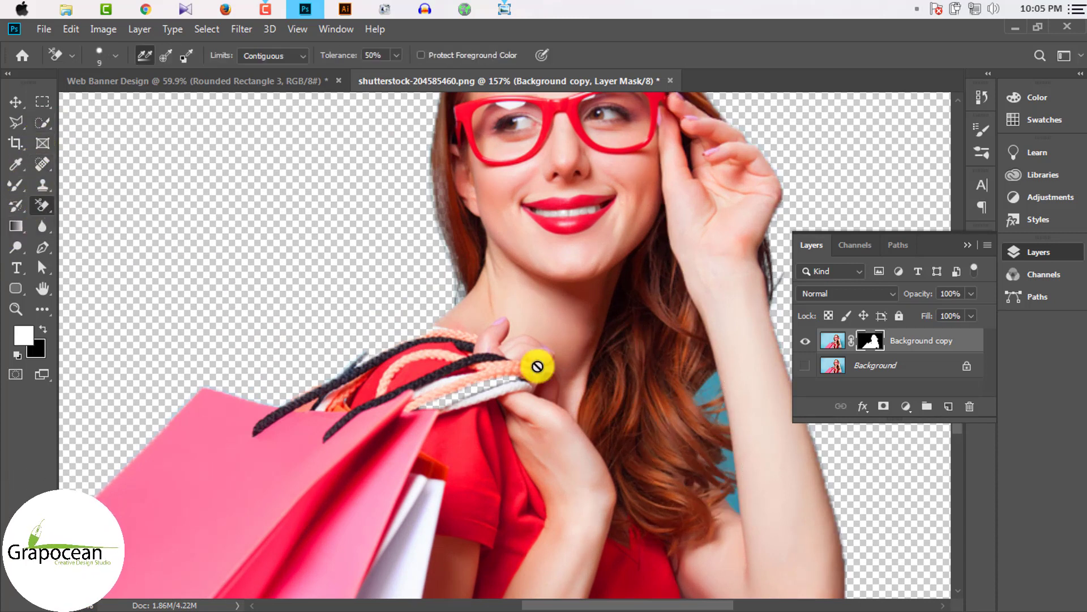
pyautogui.click(825, 341)
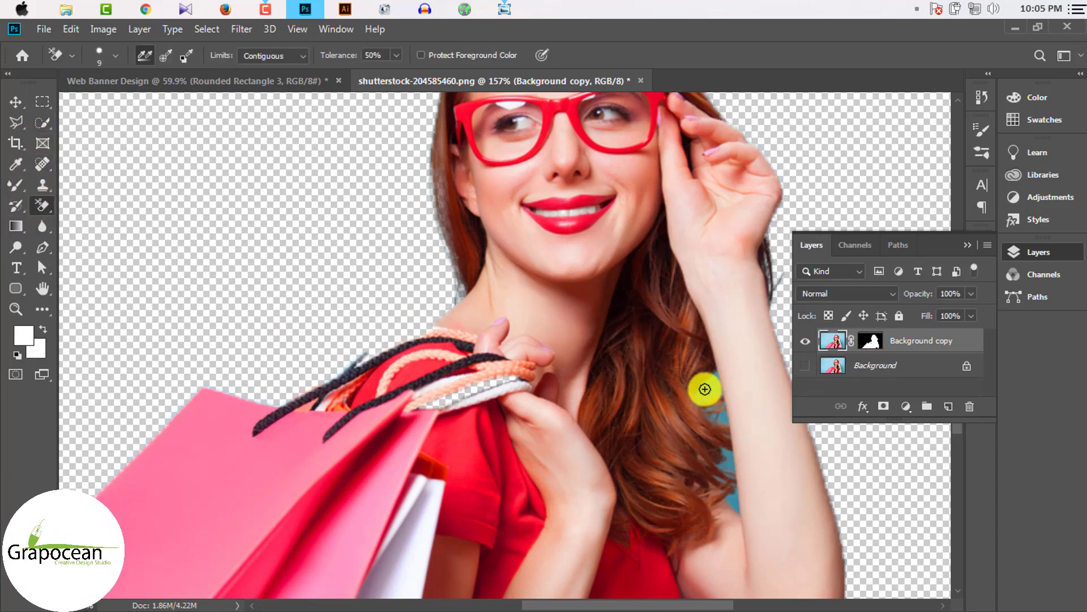
pyautogui.rightClick(43, 206)
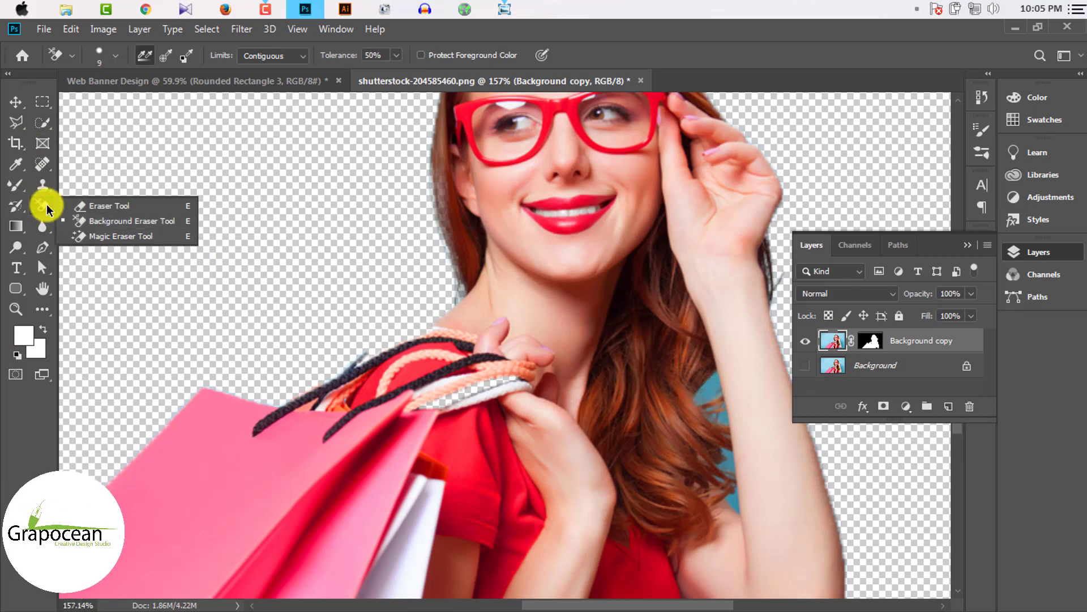
pyautogui.click(85, 220)
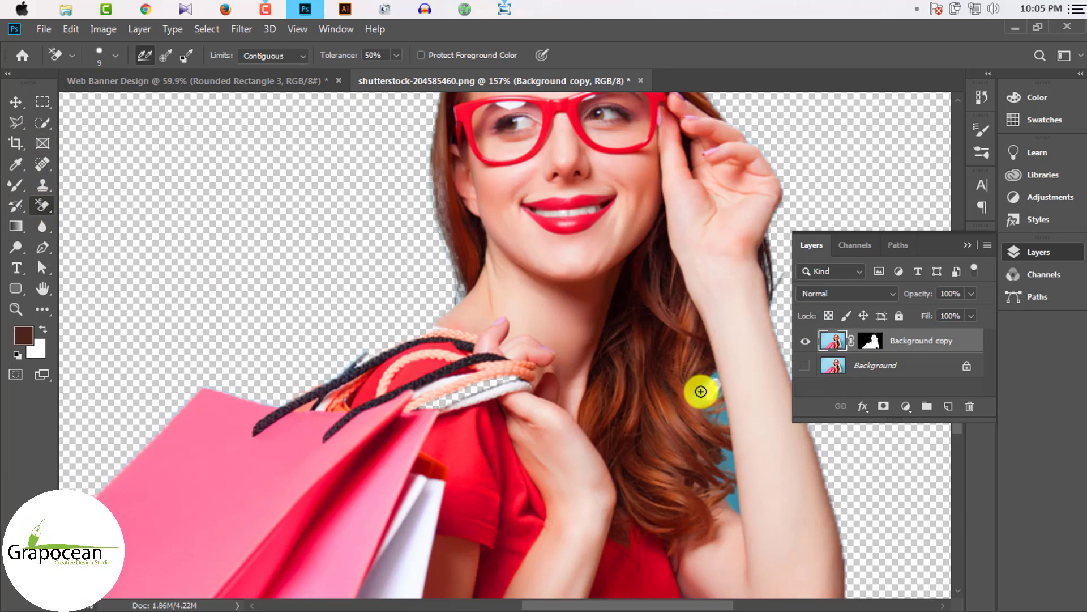
# Step: Erase the blue background remnants along the right side of the hair
pyautogui.moveTo(700, 392); pyautogui.dragTo(722, 406)
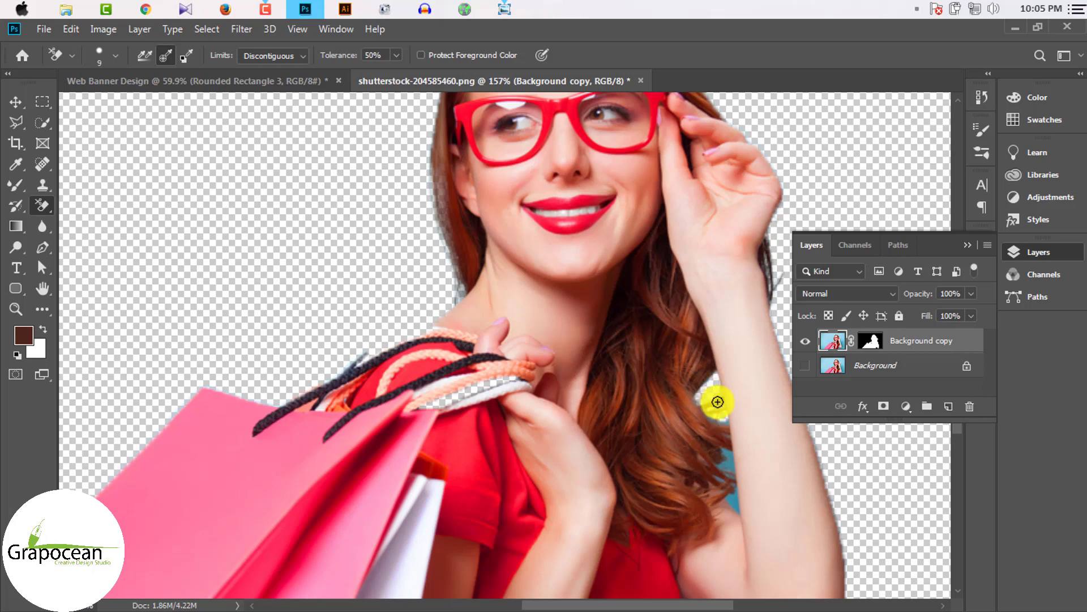
pyautogui.moveTo(718, 401); pyautogui.dragTo(734, 497)
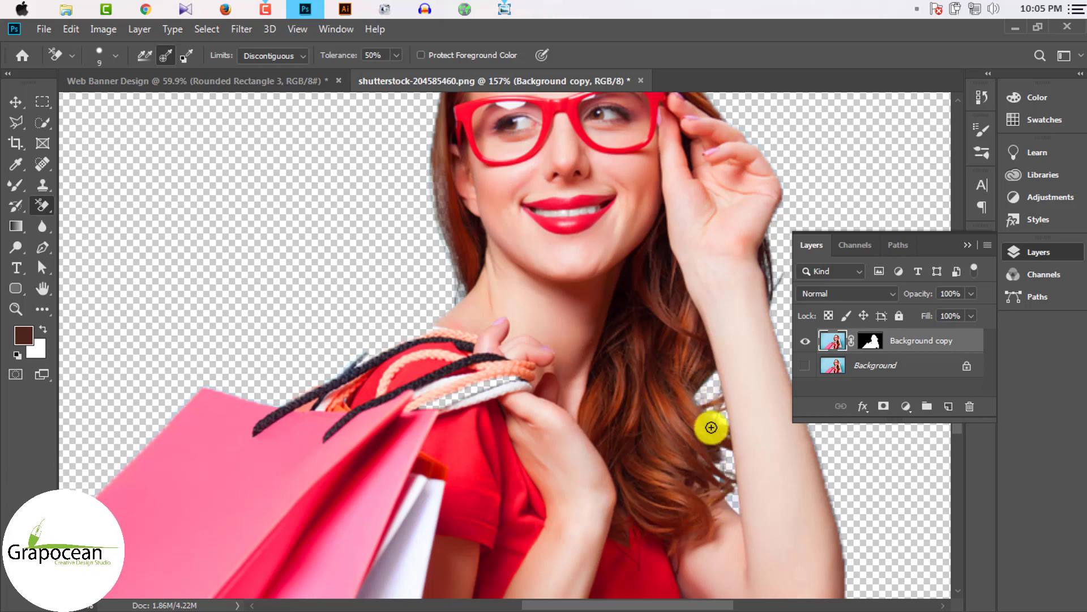
pyautogui.scroll(-5, 708, 408)
pyautogui.scroll(4, 640, 442)
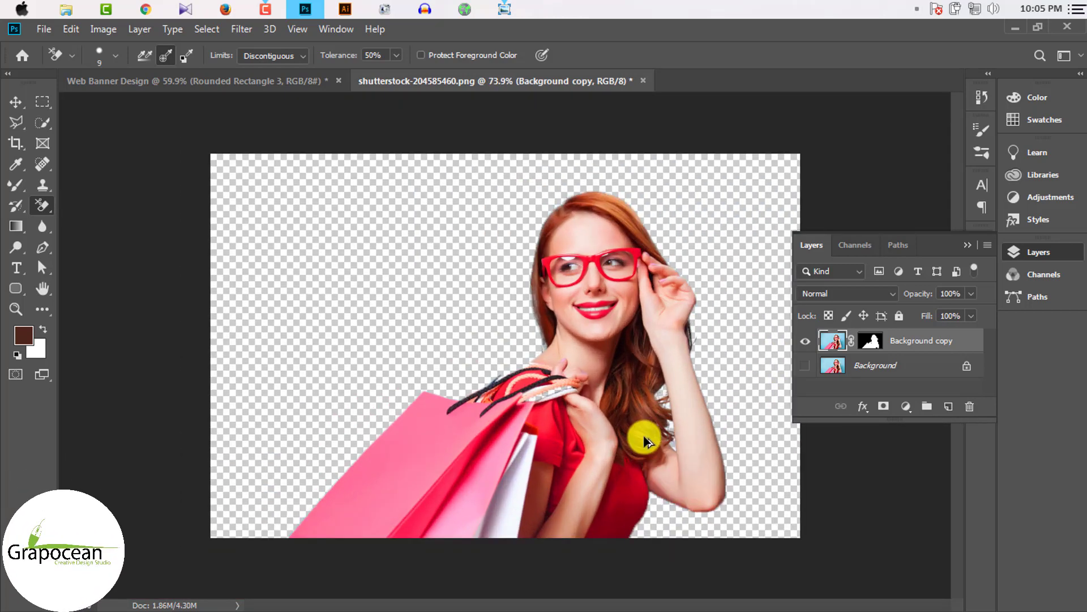
# Step: Drag the cut-out shopper layer into Web Banner Design and scale it down
pyautogui.hotkey('ctrl', '0')
pyautogui.click(15, 102)
pyautogui.moveTo(643, 359)
pyautogui.mouseDown()
pyautogui.moveTo(250, 93)
pyautogui.moveTo(677, 387)
pyautogui.mouseUp()
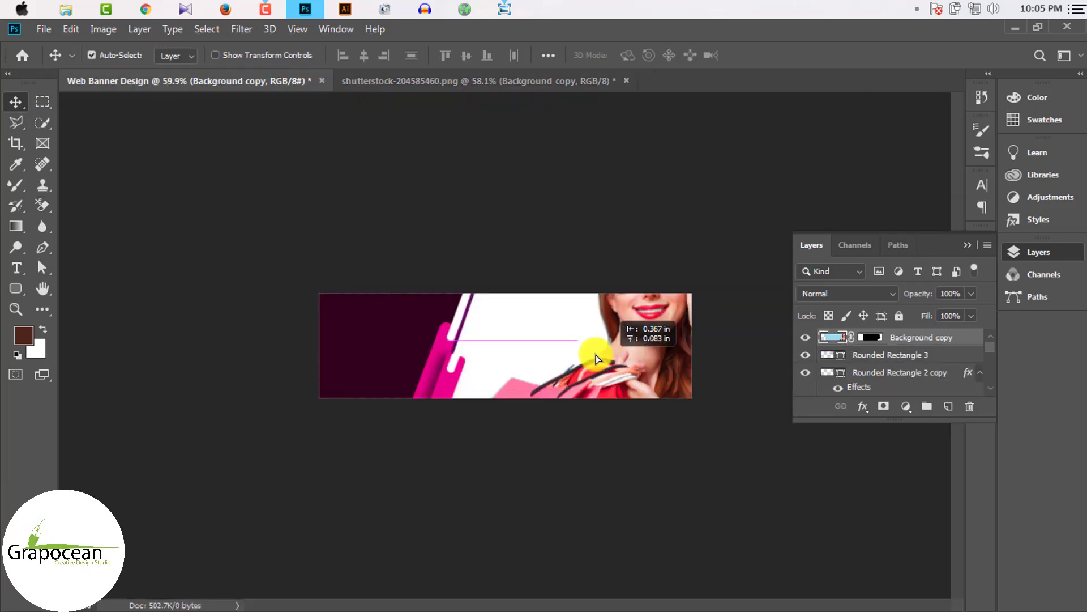
pyautogui.hotkey('ctrl', 't')
pyautogui.moveTo(757, 211); pyautogui.dragTo(644, 323)
pyautogui.click(764, 55)
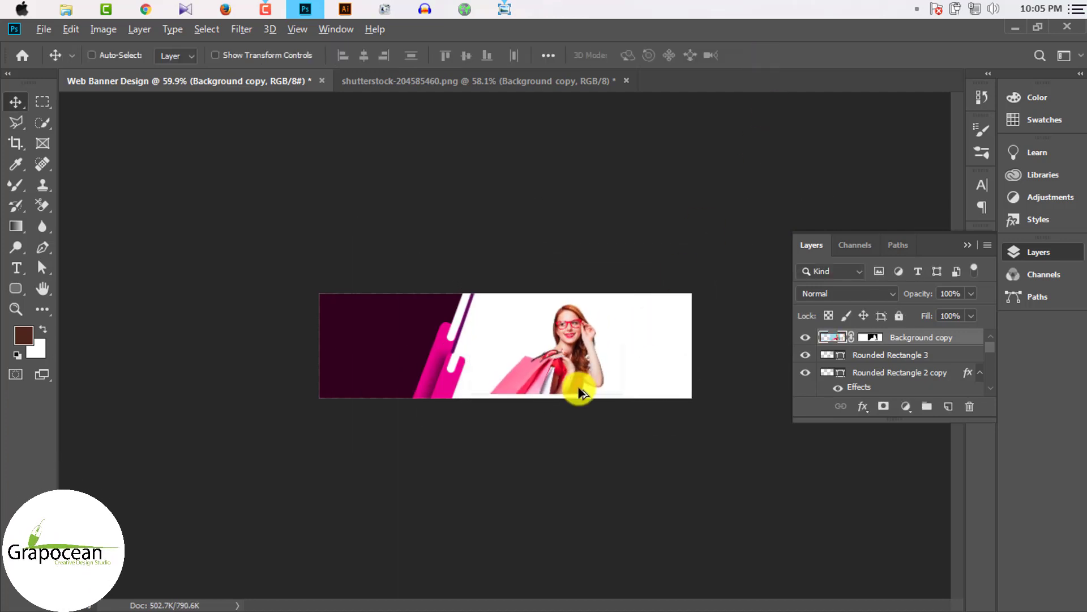
# Step: Slide the shopper across to the banner's right side
pyautogui.scroll(2, 578, 388)
pyautogui.moveTo(577, 388)
pyautogui.mouseDown()
pyautogui.moveTo(436, 398)
pyautogui.moveTo(260, 383)
pyautogui.moveTo(287, 384)
pyautogui.mouseUp()
pyautogui.scroll(3, 325, 397)
pyautogui.scroll(-3, 331, 346)
pyautogui.scroll(-2, 431, 365)
pyautogui.scroll(1, 365, 388)
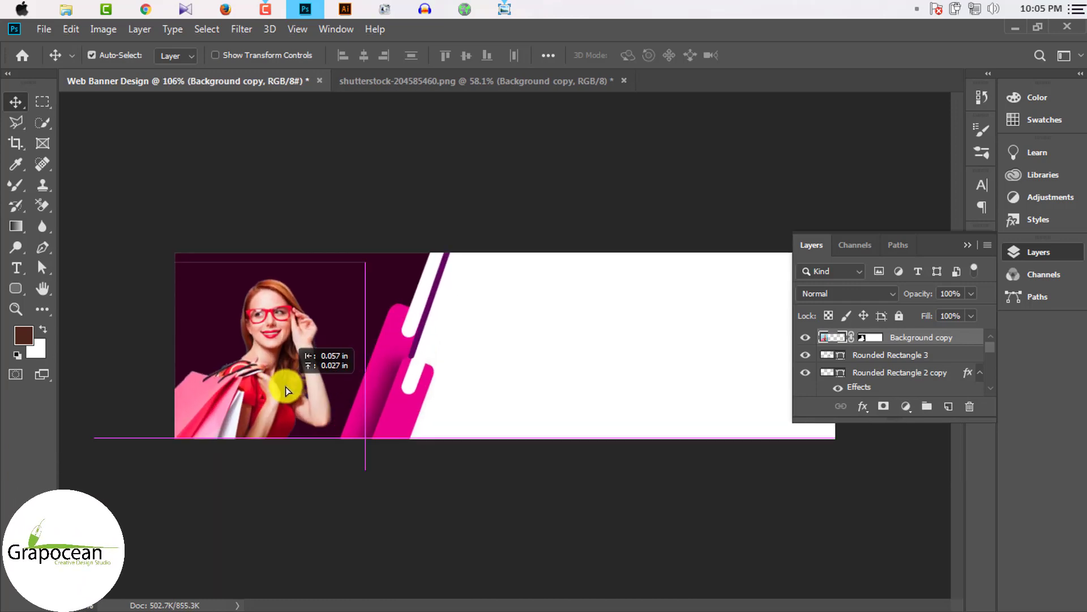
pyautogui.scroll(-2, 389, 378)
pyautogui.moveTo(391, 382)
pyautogui.mouseDown()
pyautogui.moveTo(655, 391)
pyautogui.moveTo(710, 433)
pyautogui.mouseUp()
# Step: Resize the shopper to about 126% and fit it against the banner's right edge
pyautogui.hotkey('ctrl', 't')
pyautogui.moveTo(669, 377); pyautogui.dragTo(651, 357)
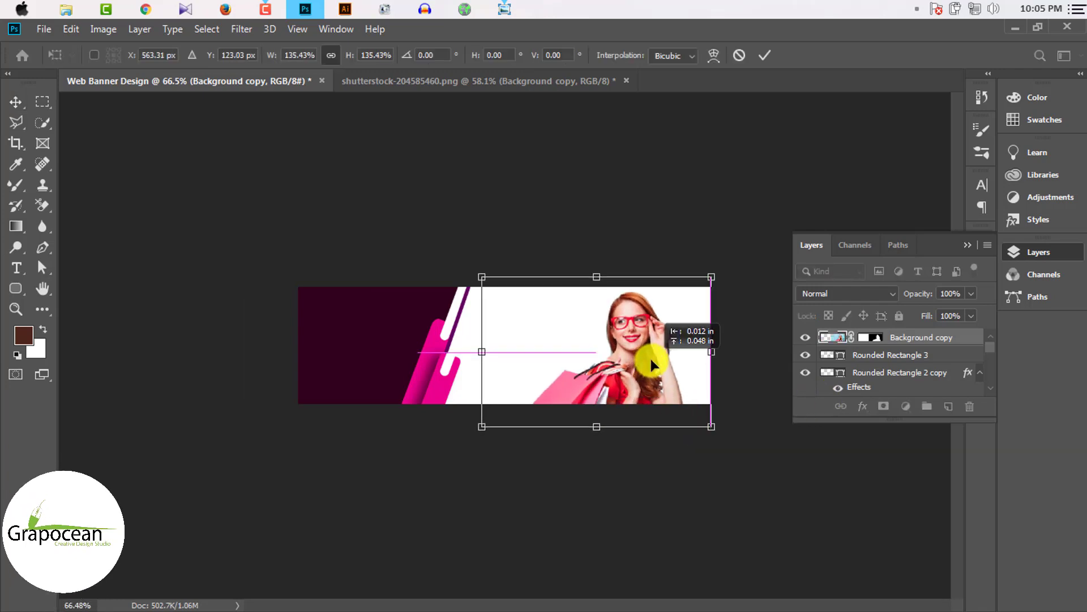
pyautogui.moveTo(712, 420); pyautogui.dragTo(696, 410)
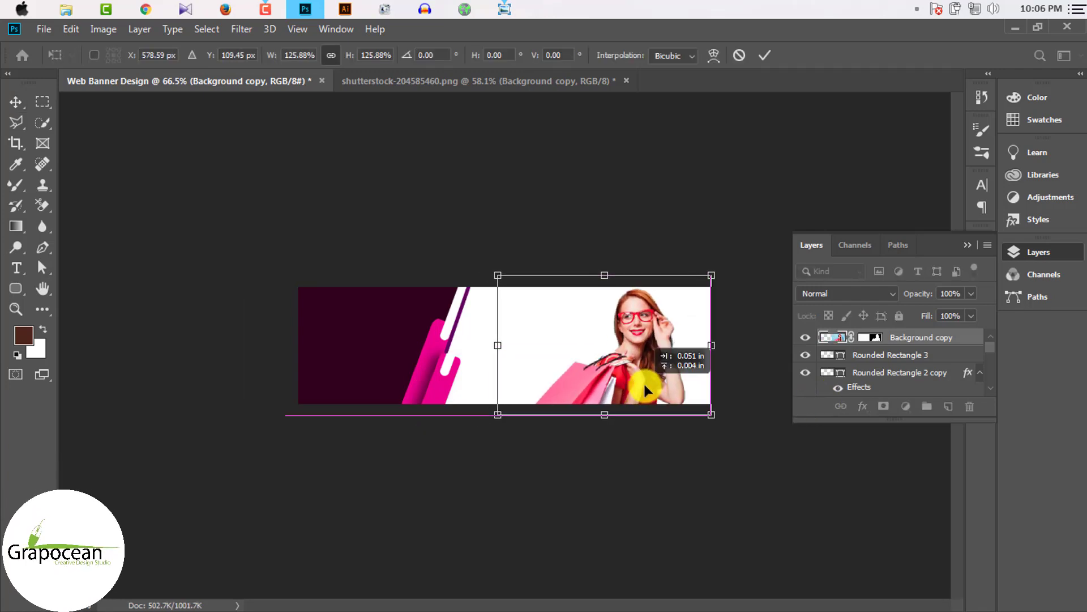
pyautogui.moveTo(643, 382); pyautogui.dragTo(650, 386)
pyautogui.press('Return')
pyautogui.scroll(2, 713, 354)
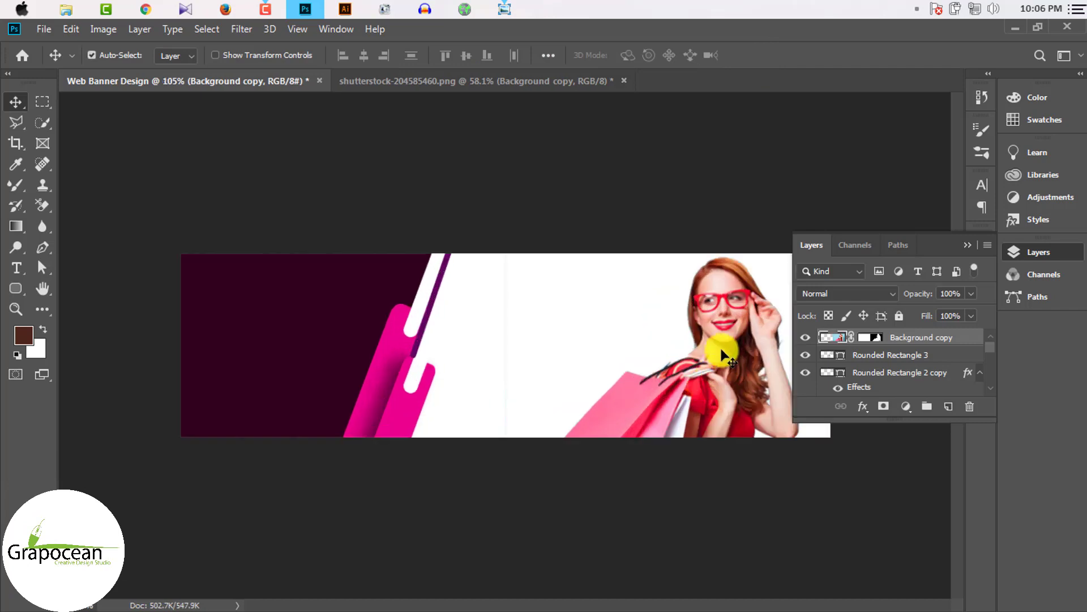
pyautogui.scroll(-3, 753, 351)
pyautogui.scroll(1, 770, 351)
pyautogui.scroll(2, 758, 347)
pyautogui.scroll(-2, 760, 342)
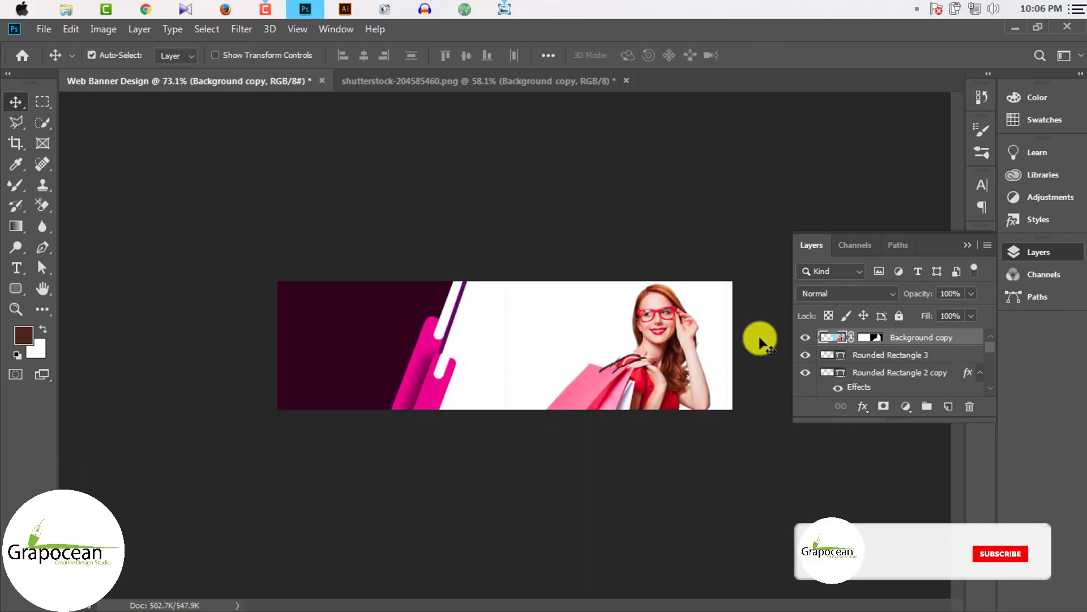
pyautogui.click(968, 245)
pyautogui.scroll(2, 742, 323)
pyautogui.scroll(1, 764, 400)
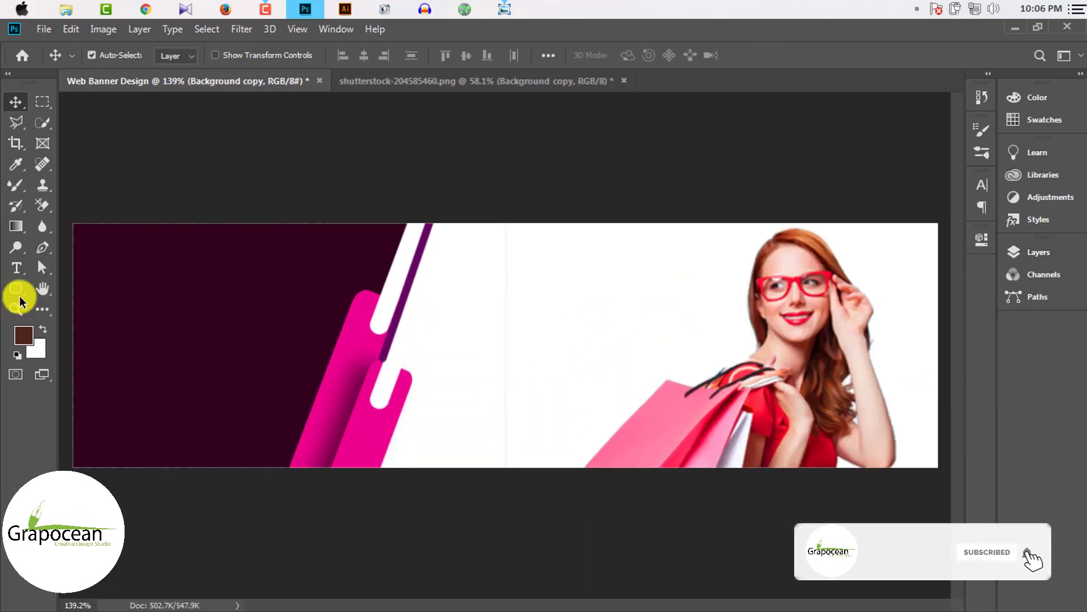
pyautogui.click(42, 205)
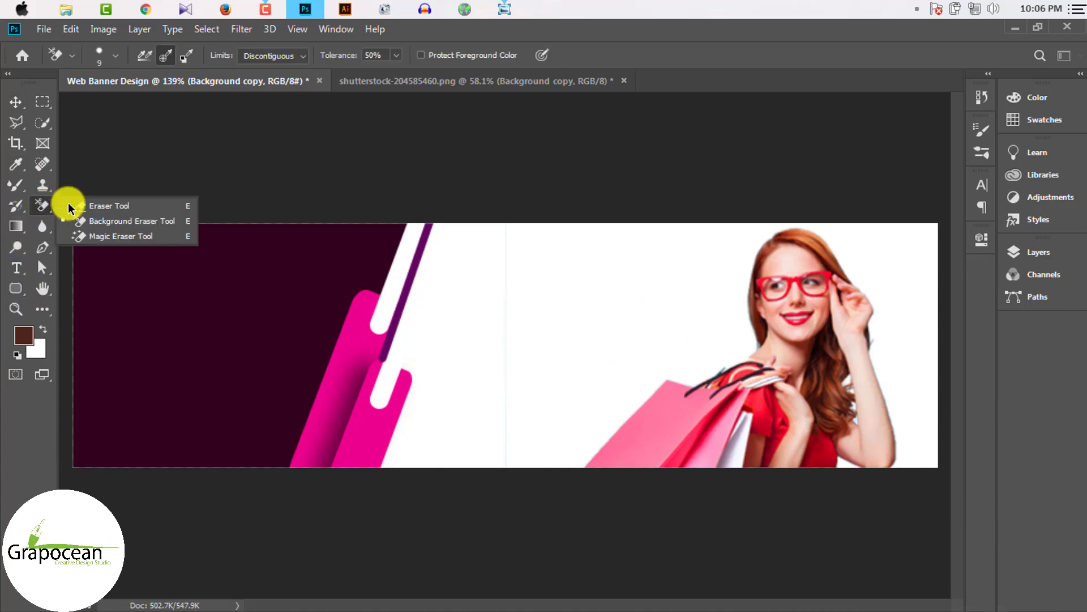
pyautogui.click(107, 204)
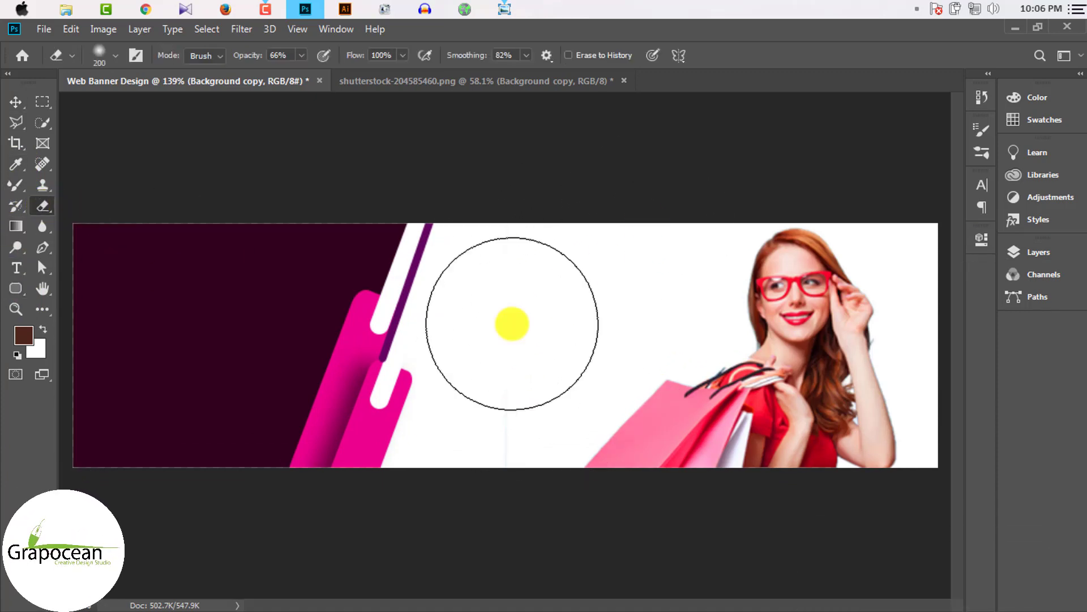
pyautogui.scroll(-2, 544, 385)
pyautogui.scroll(-1, 848, 488)
pyautogui.press('v')
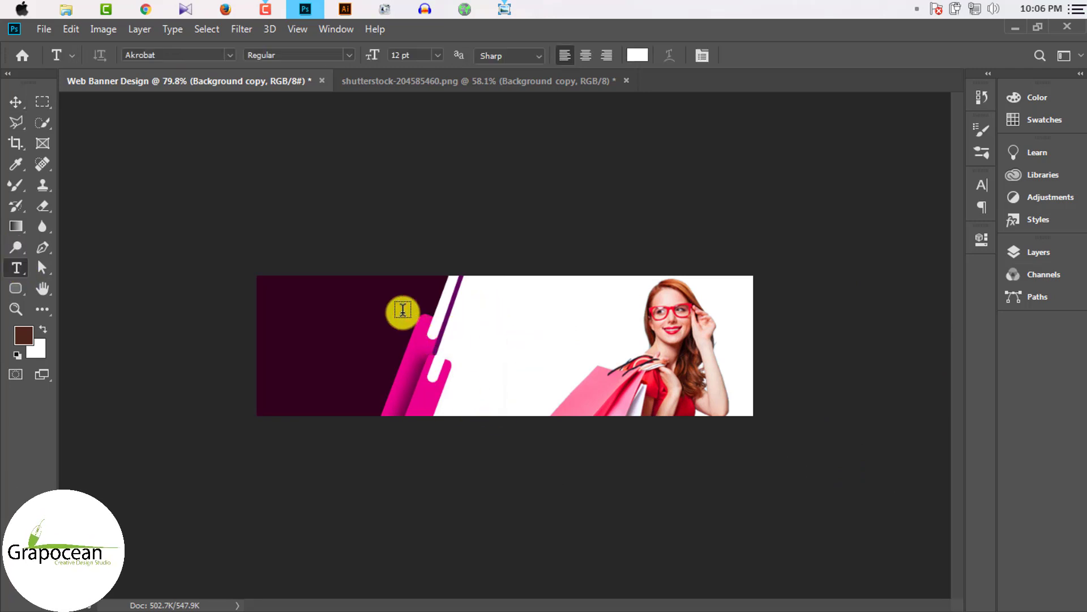
# Step: Type 'Shop Now' on the plum panel and move it up and left
pyautogui.click(310, 350)
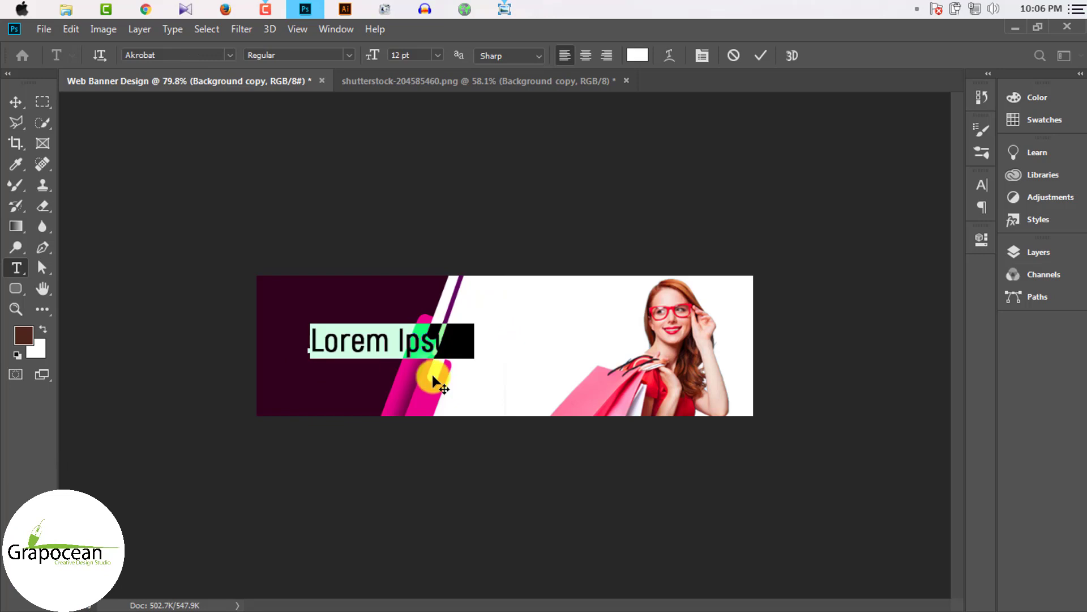
pyautogui.press('BackSpace')
pyautogui.write('Sho')
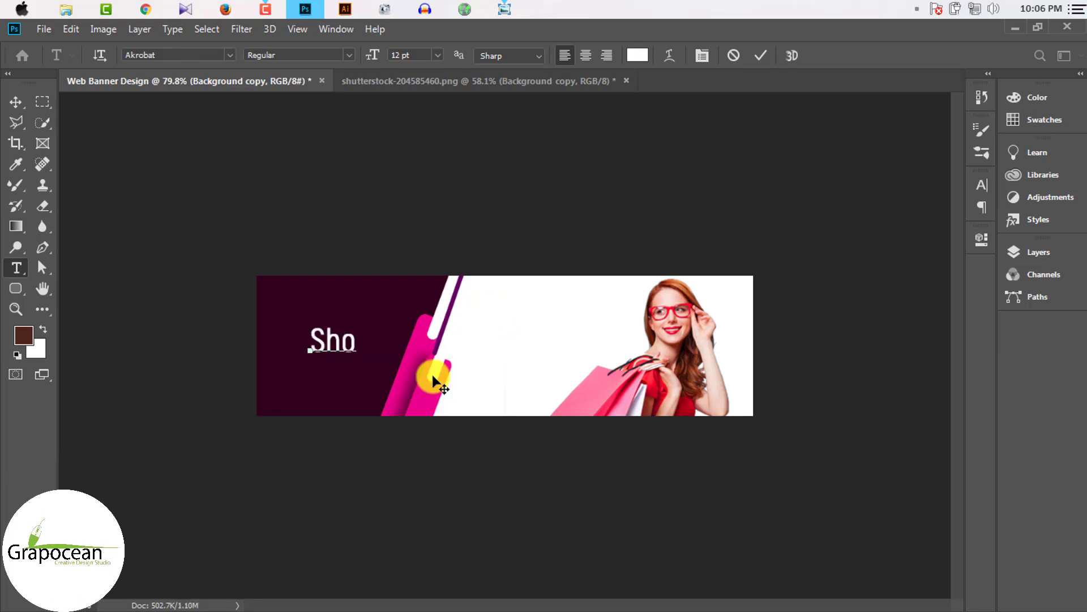
pyautogui.press('BackSpace')
pyautogui.write('o ')
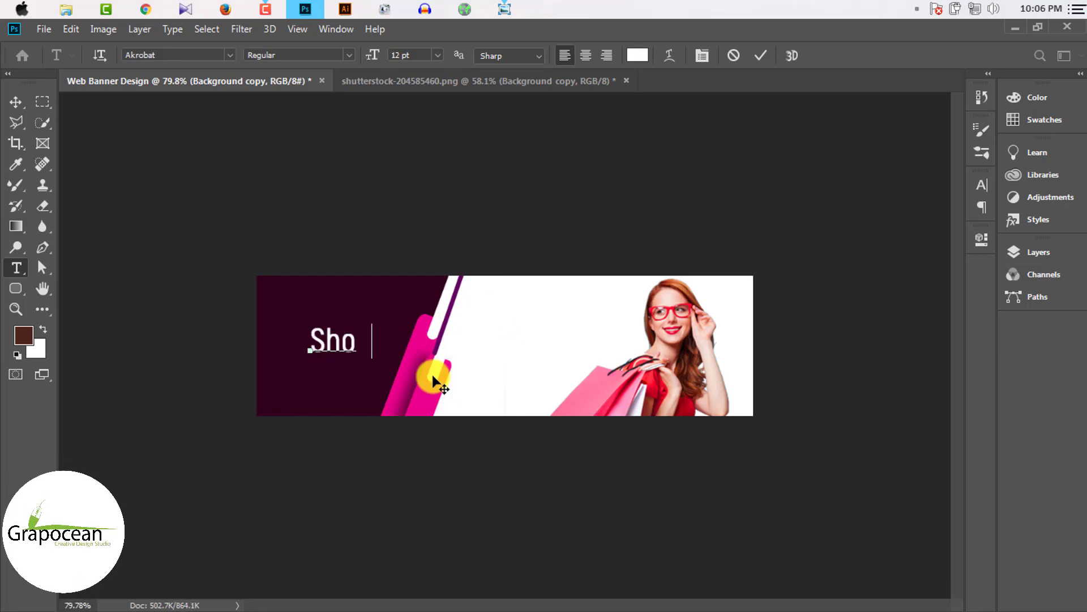
pyautogui.write('p N')
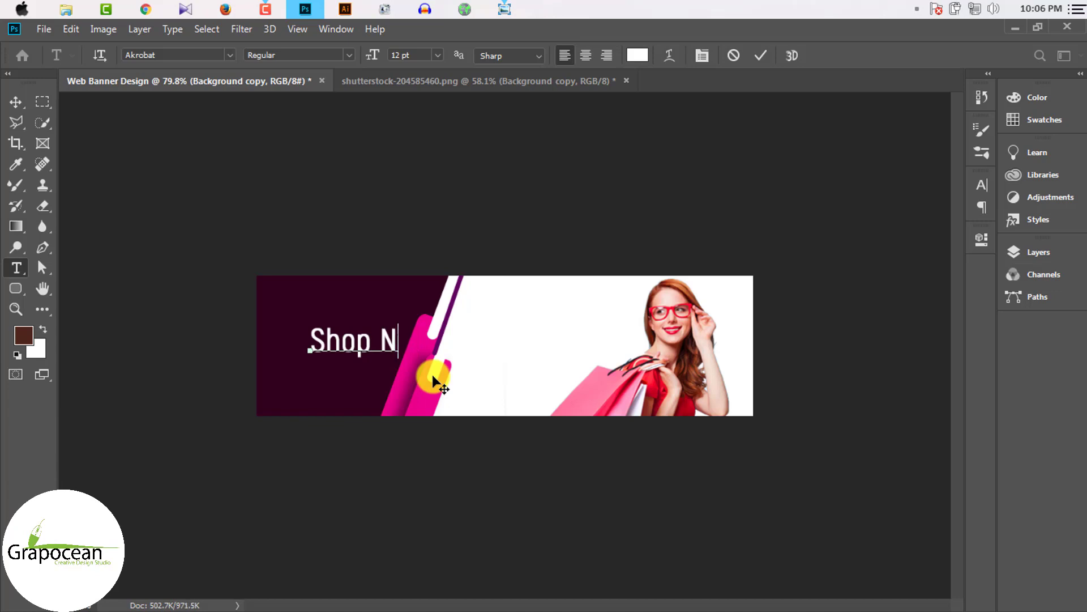
pyautogui.write('ow')
pyautogui.scroll(3, 340, 340)
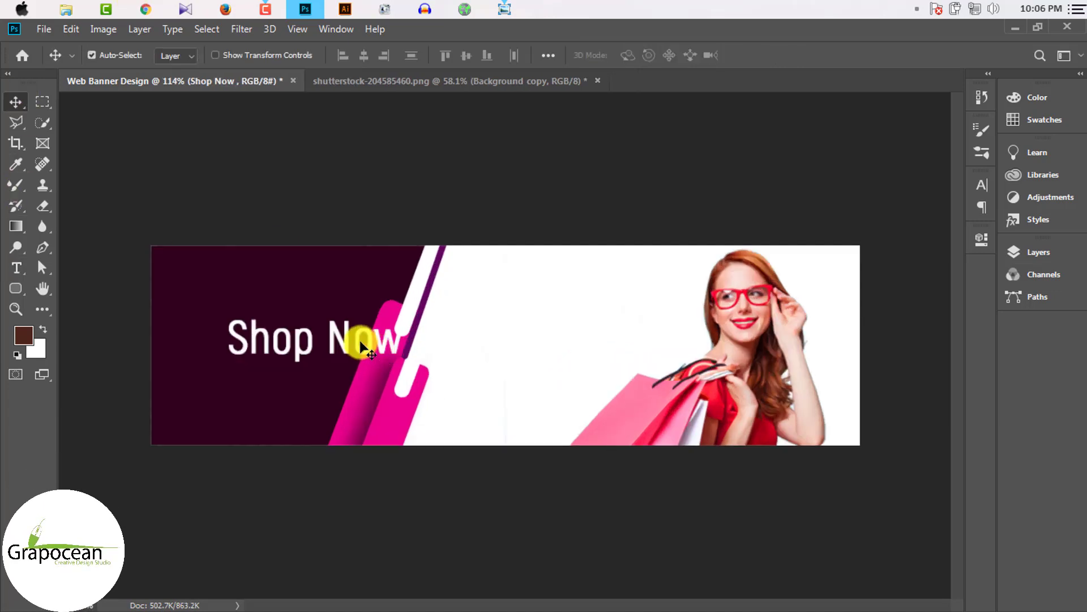
pyautogui.moveTo(360, 340); pyautogui.dragTo(314, 287)
# Step: Try the Edmund-Free font on the heading, then undo the change
pyautogui.click(16, 267)
pyautogui.tripleClick(331, 288)
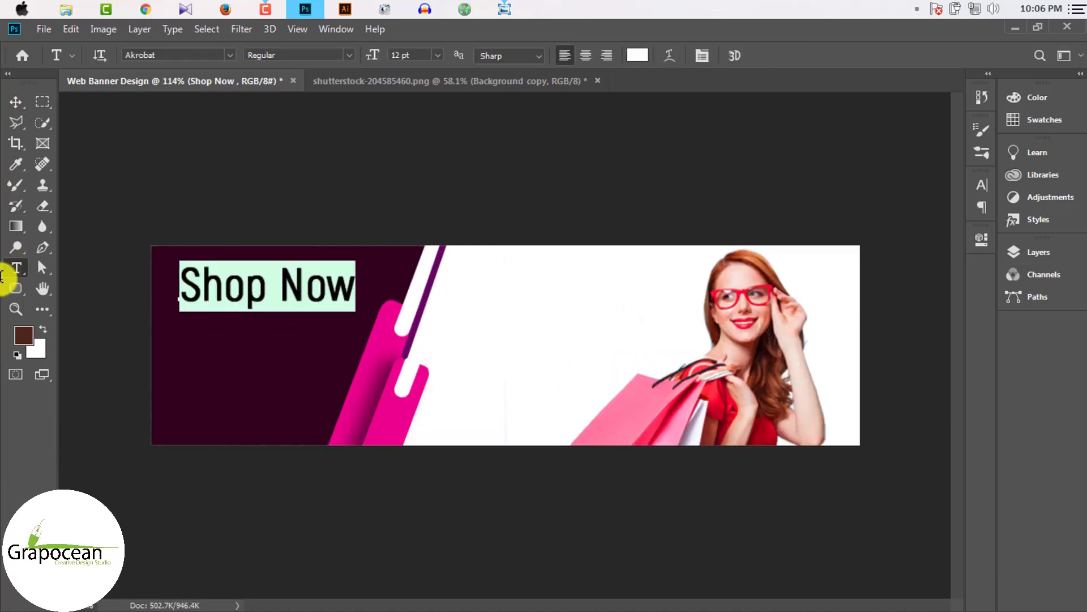
pyautogui.click(229, 55)
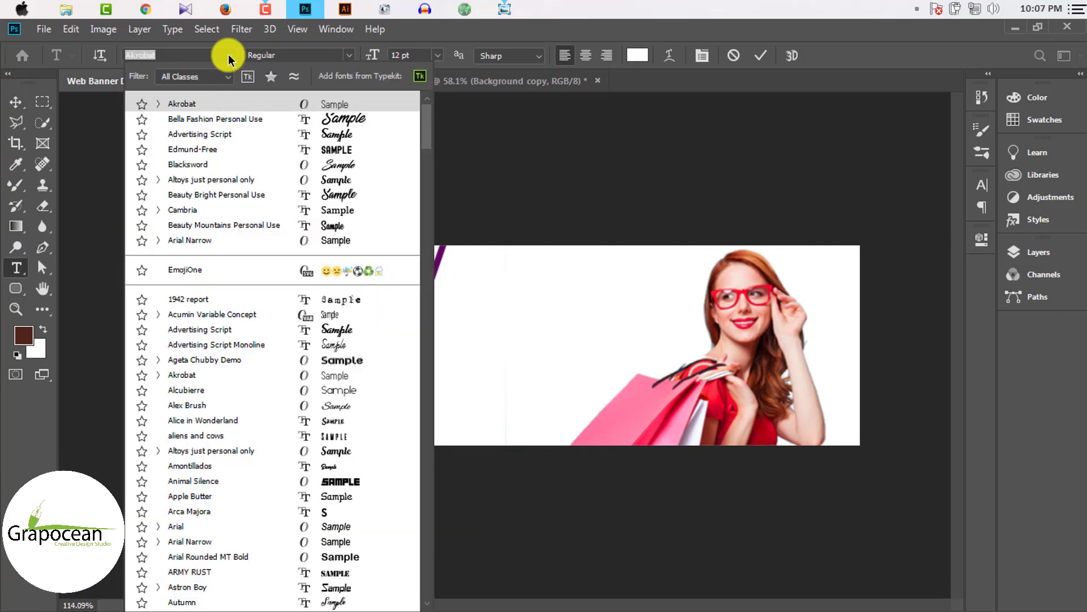
pyautogui.click(229, 53)
pyautogui.click(292, 107)
pyautogui.press('Return')
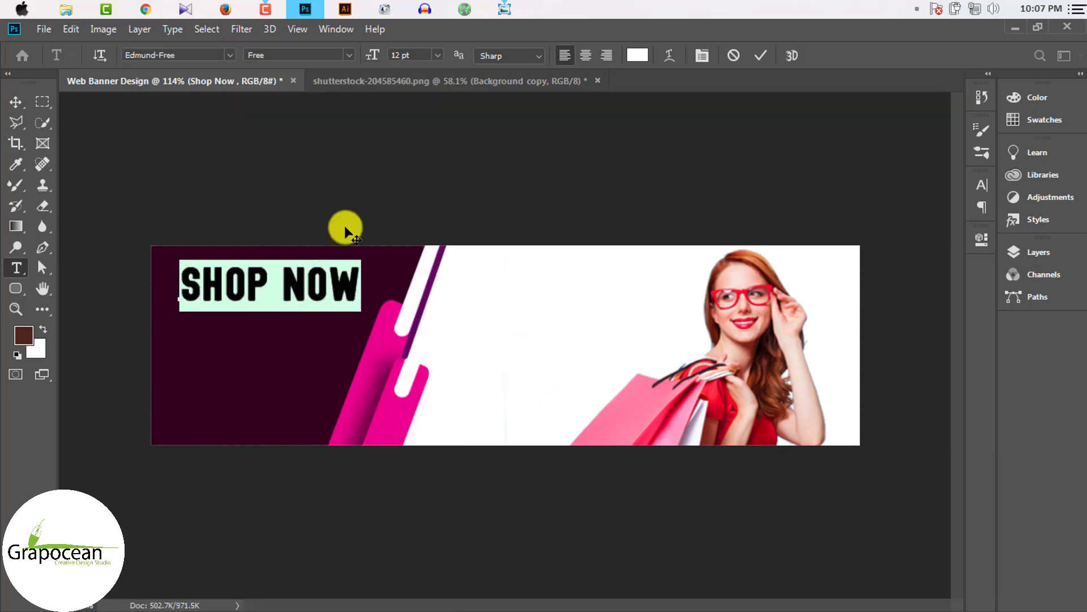
pyautogui.click(16, 101)
pyautogui.moveTo(359, 296); pyautogui.dragTo(323, 327)
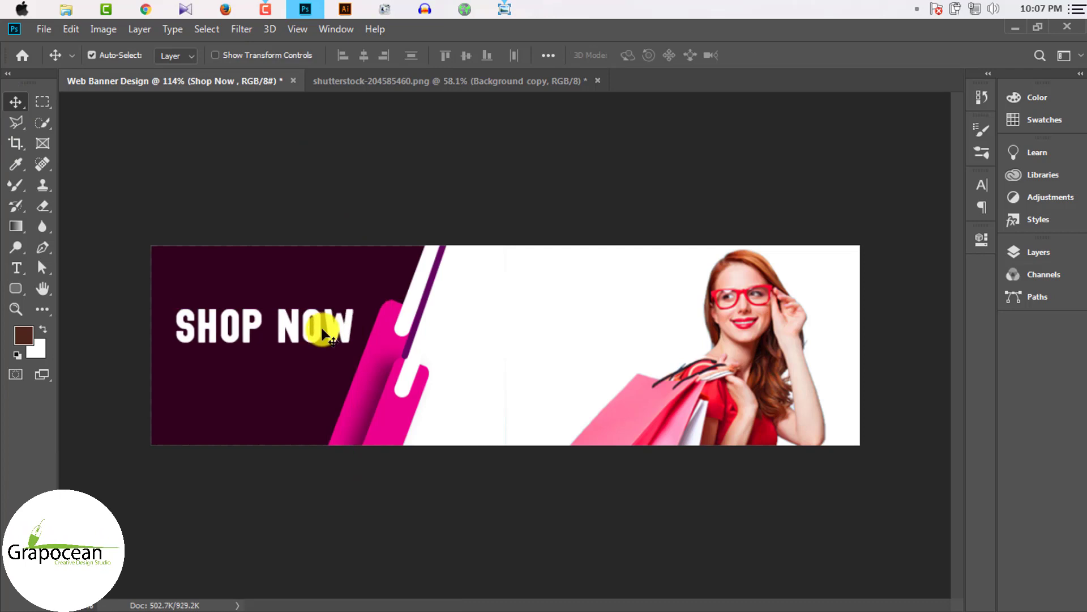
pyautogui.hotkey('ctrl', 'z')
pyautogui.hotkey('ctrl', 'z')
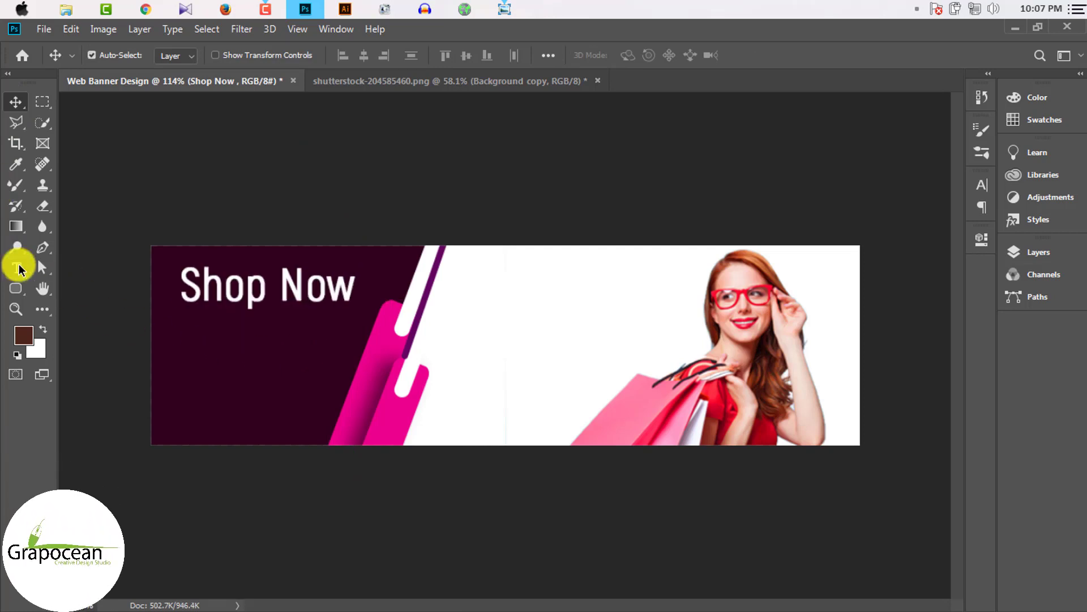
# Step: Set the Shop Now heading in the Bebas font
pyautogui.click(19, 269)
pyautogui.tripleClick(356, 286)
pyautogui.click(229, 55)
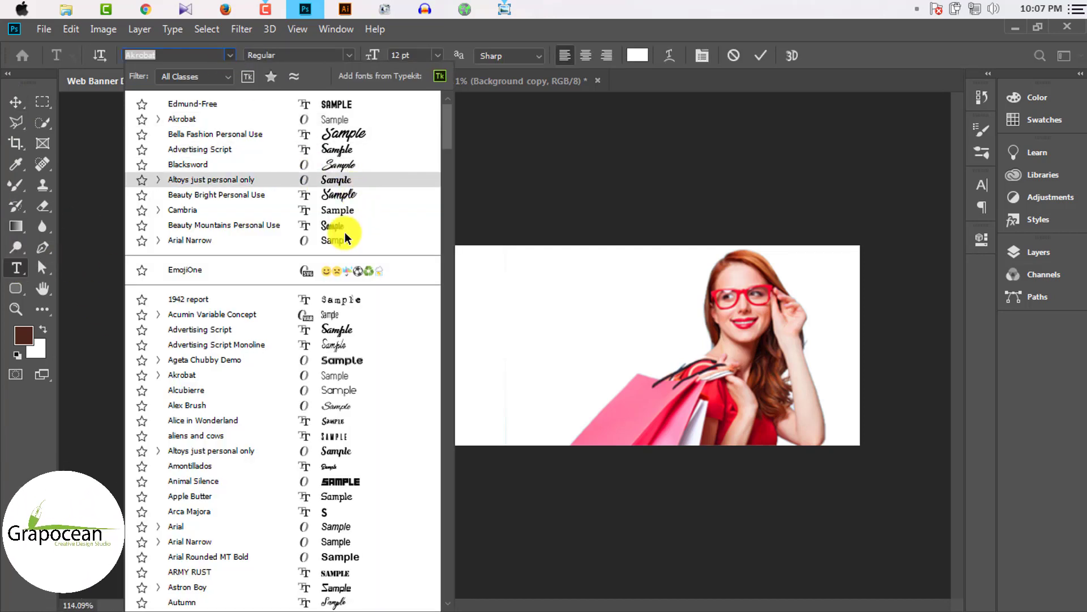
pyautogui.scroll(-1, 340, 426)
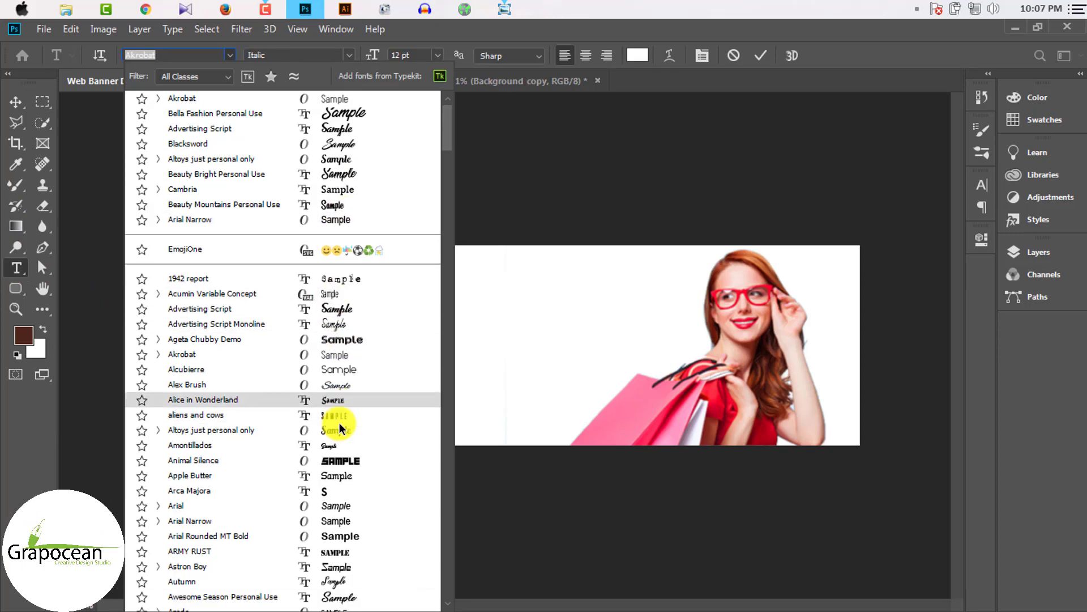
pyautogui.scroll(-5, 341, 424)
pyautogui.scroll(-3, 342, 420)
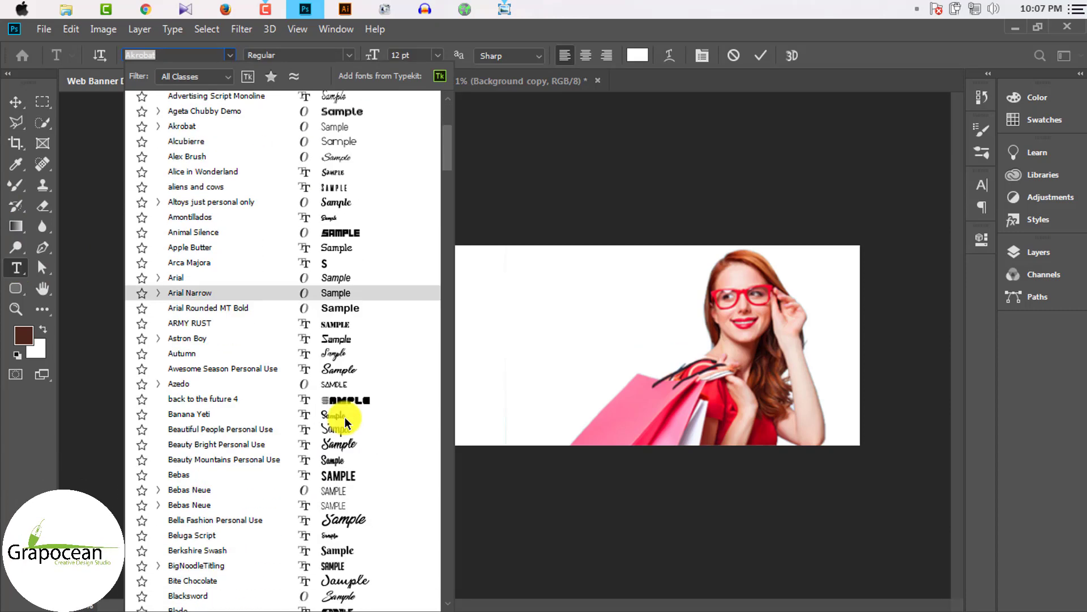
pyautogui.click(355, 476)
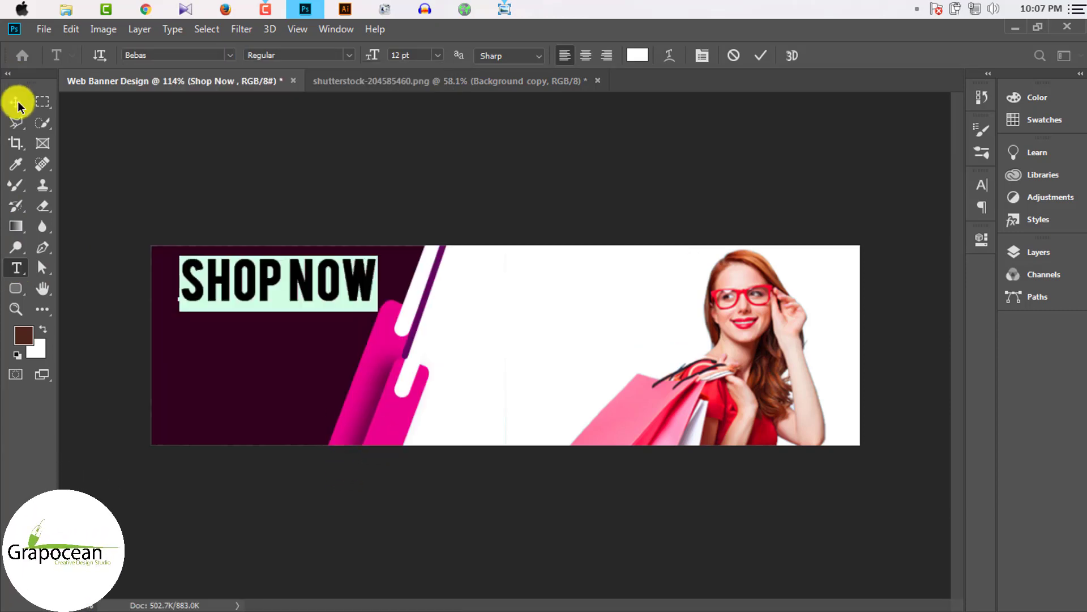
pyautogui.click(15, 101)
# Step: Reposition the SHOP NOW heading and scale it down to about 55.5%
pyautogui.scroll(2, 335, 311)
pyautogui.scroll(2, 267, 311)
pyautogui.moveTo(267, 311)
pyautogui.mouseDown()
pyautogui.moveTo(290, 336)
pyautogui.moveTo(315, 337)
pyautogui.mouseUp()
pyautogui.hotkey('ctrl', 't')
pyautogui.click(765, 55)
pyautogui.scroll(-2, 243, 328)
# Step: Add a '20%' text line below SHOP NOW
pyautogui.click(21, 268)
pyautogui.click(285, 387)
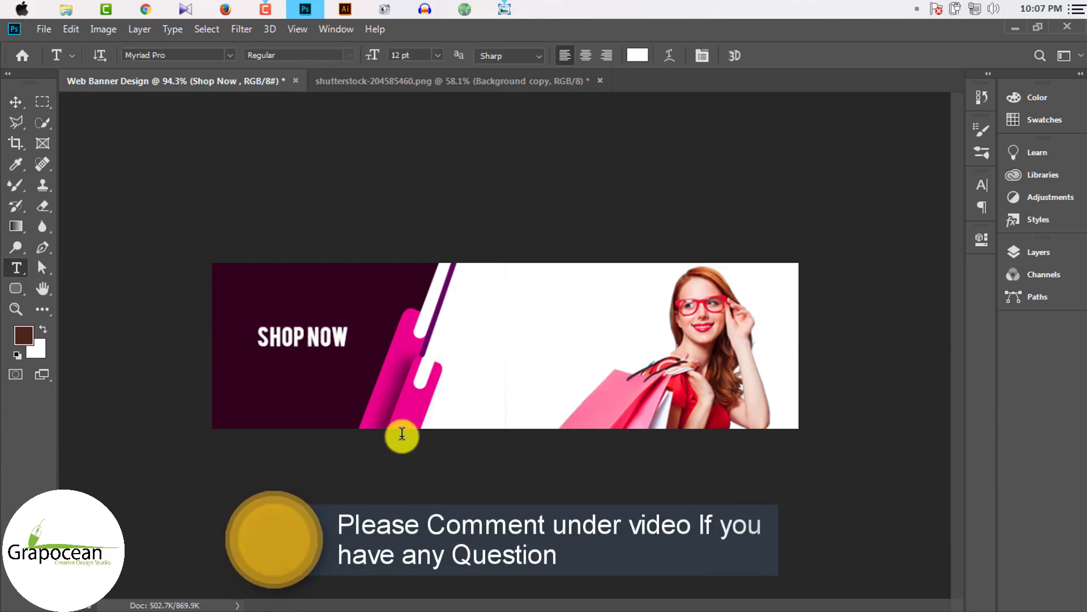
pyautogui.press('BackSpace')
pyautogui.write('20')
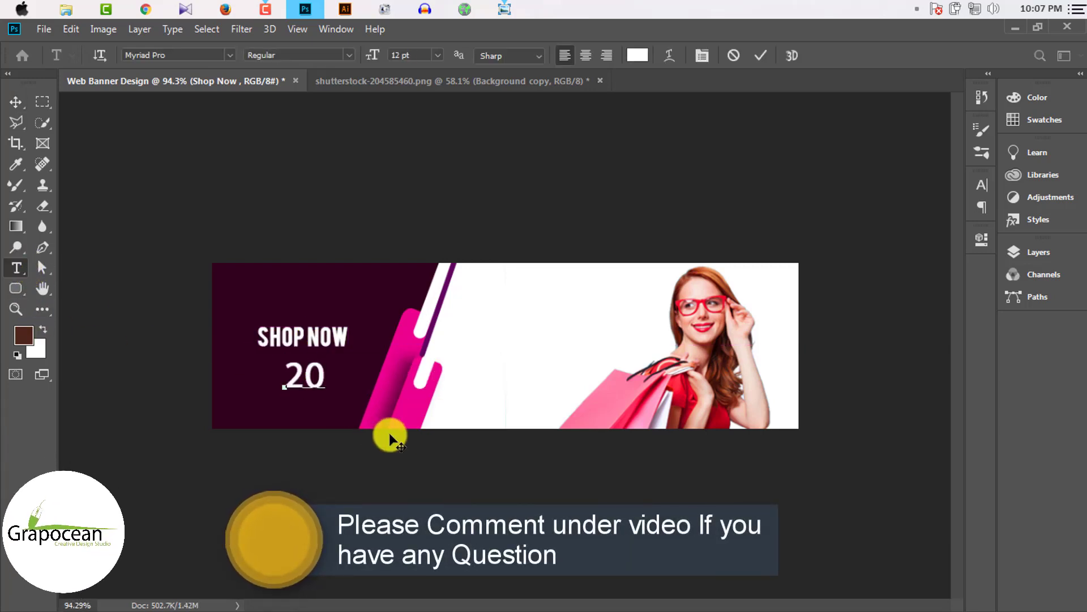
pyautogui.write('%')
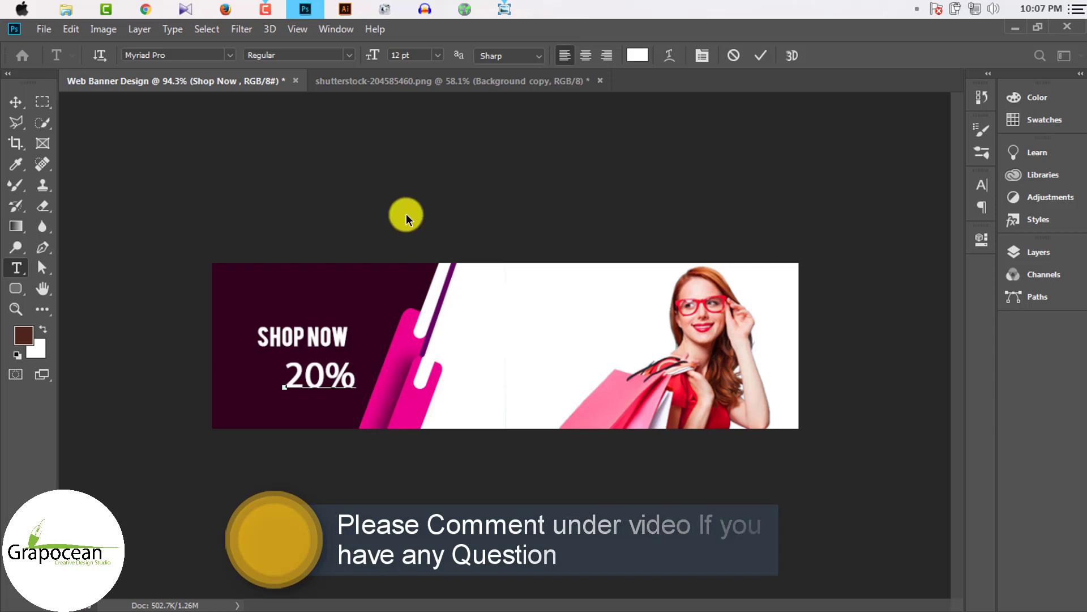
pyautogui.hotkey('ctrl', 'Return')
pyautogui.press('v')
pyautogui.hotkey('ctrl', '+')
# Step: Enlarge the 20% and align it beneath SHOP NOW
pyautogui.moveTo(317, 388); pyautogui.dragTo(284, 385)
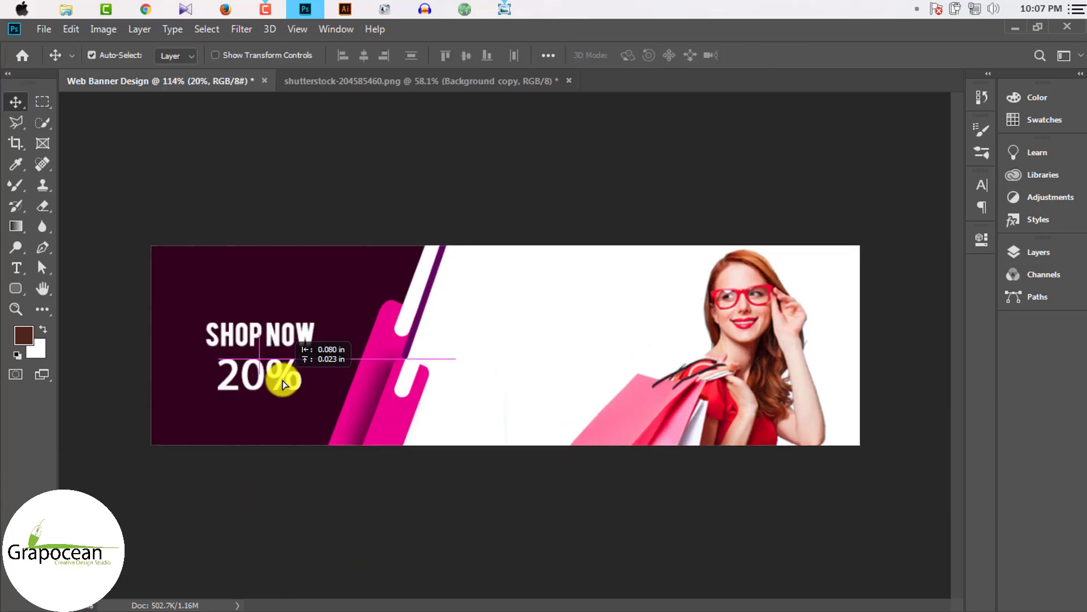
pyautogui.hotkey('ctrl', '+')
pyautogui.moveTo(260, 340); pyautogui.dragTo(262, 296)
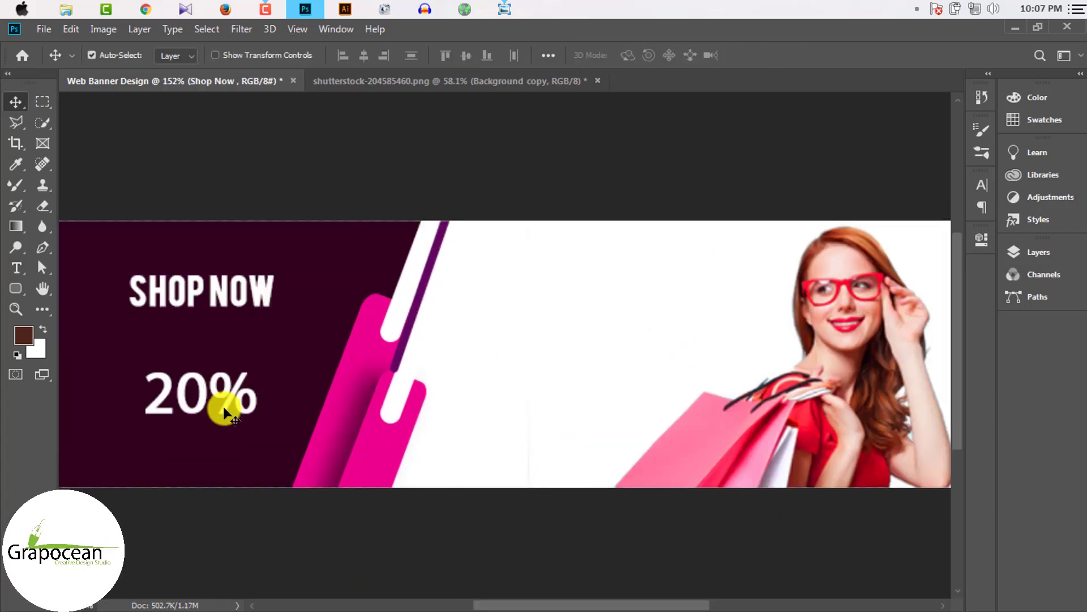
pyautogui.moveTo(226, 405)
pyautogui.mouseDown()
pyautogui.moveTo(238, 373)
pyautogui.moveTo(268, 398)
pyautogui.mouseUp()
pyautogui.hotkey('ctrl', 't')
pyautogui.click(765, 56)
pyautogui.hotkey('ctrl', '0')
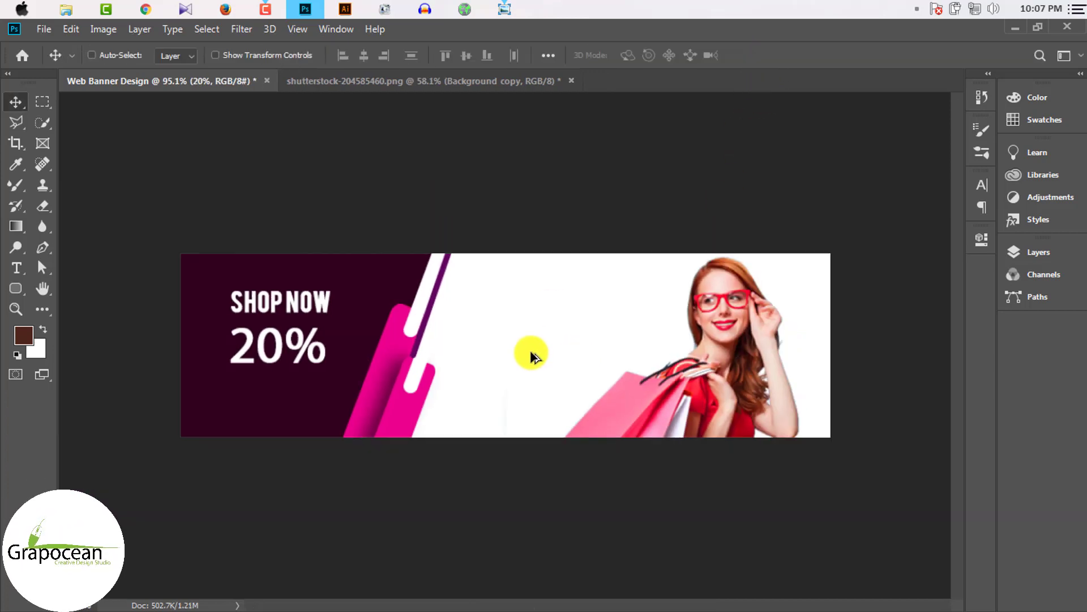
pyautogui.moveTo(304, 345); pyautogui.dragTo(306, 346)
# Step: Try Bungee on the 20%, then set it in Bebas
pyautogui.click(16, 267)
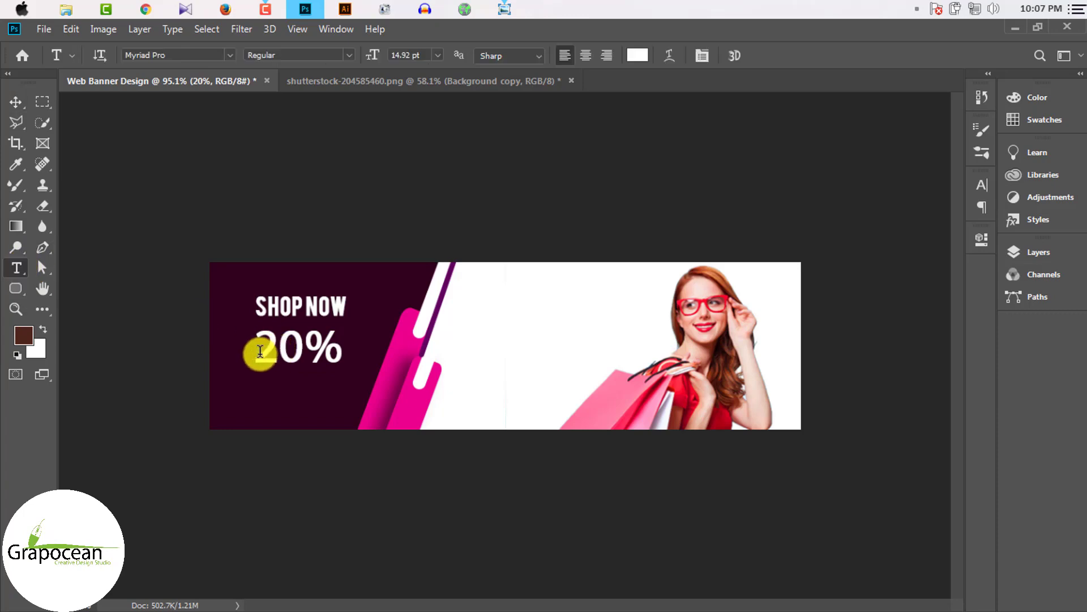
pyautogui.doubleClick(260, 352)
pyautogui.click(230, 55)
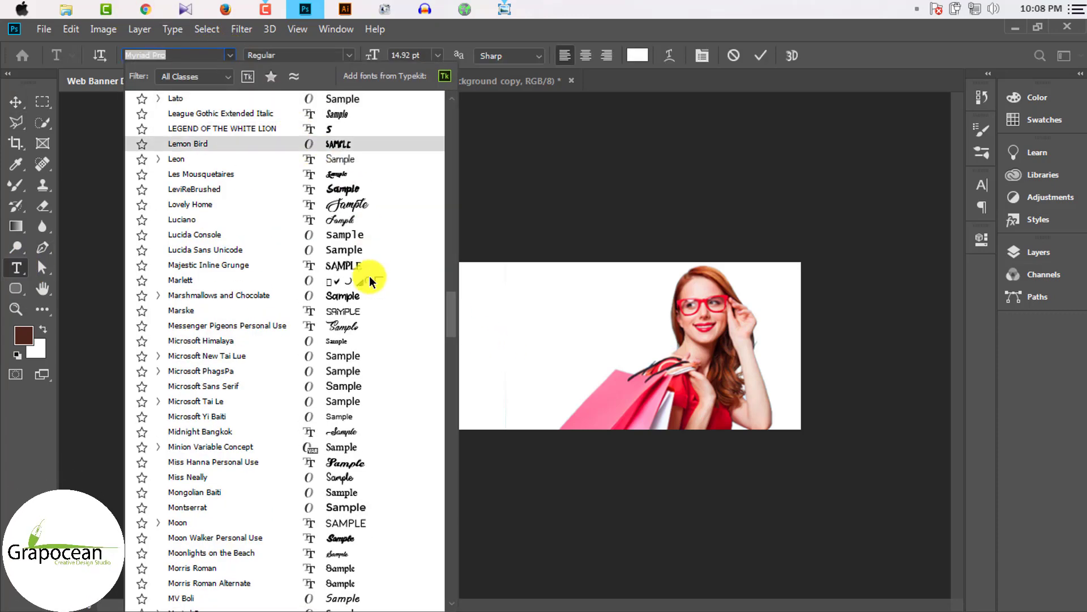
pyautogui.scroll(5, 342, 172)
pyautogui.scroll(6, 341, 172)
pyautogui.scroll(10, 341, 175)
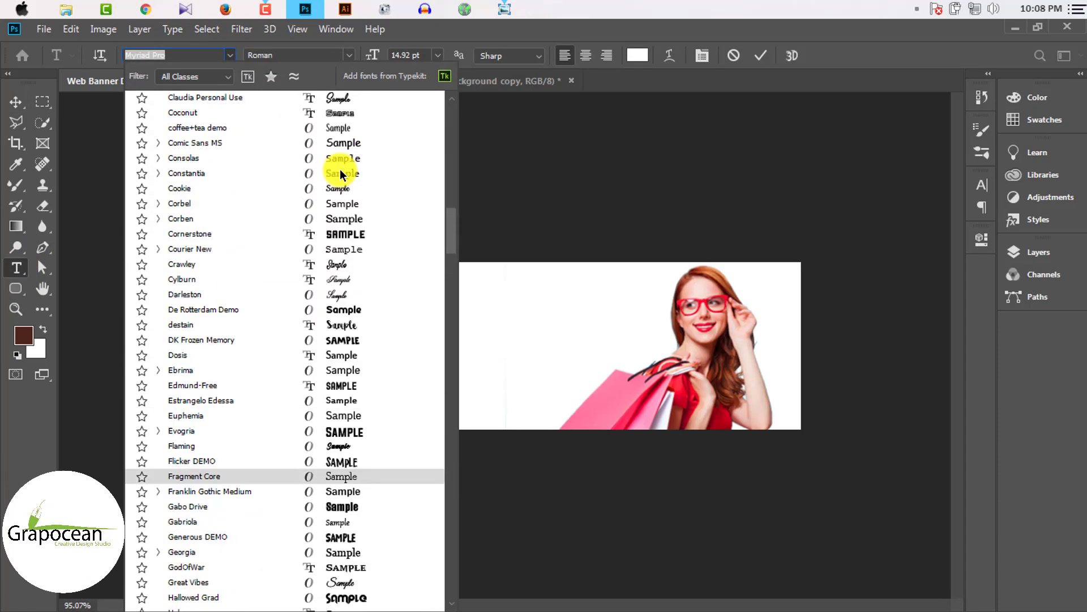
pyautogui.scroll(5, 339, 168)
pyautogui.scroll(5, 340, 169)
pyautogui.click(348, 162)
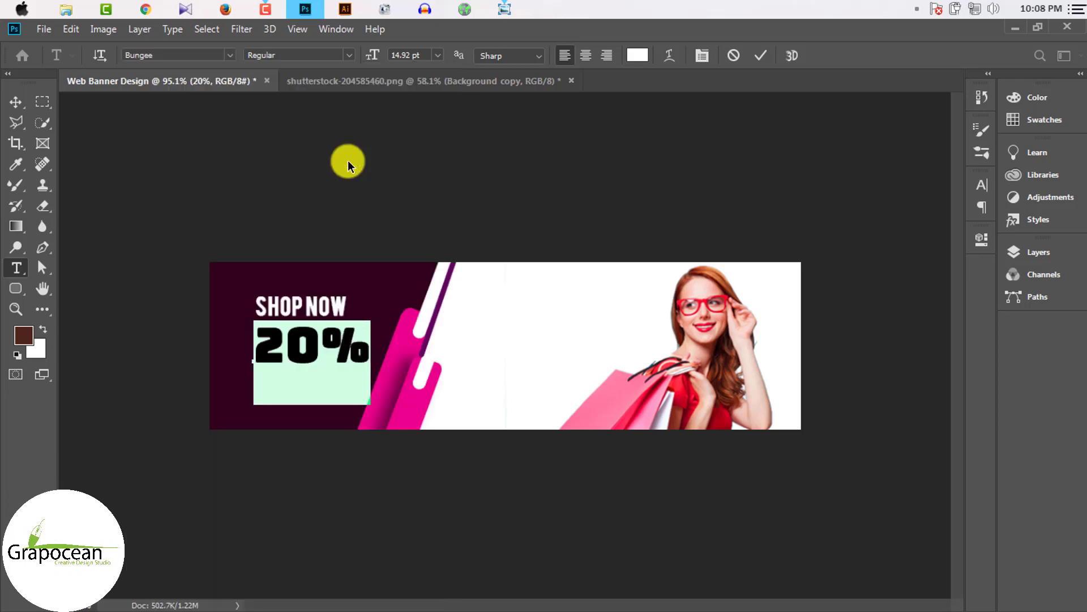
pyautogui.click(230, 54)
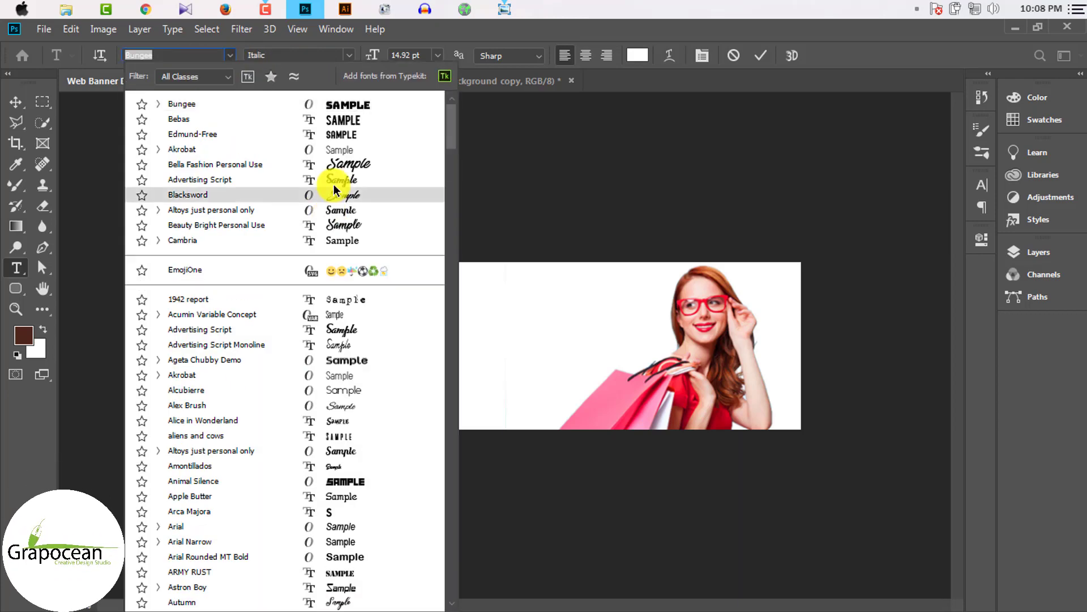
pyautogui.click(351, 122)
pyautogui.click(16, 102)
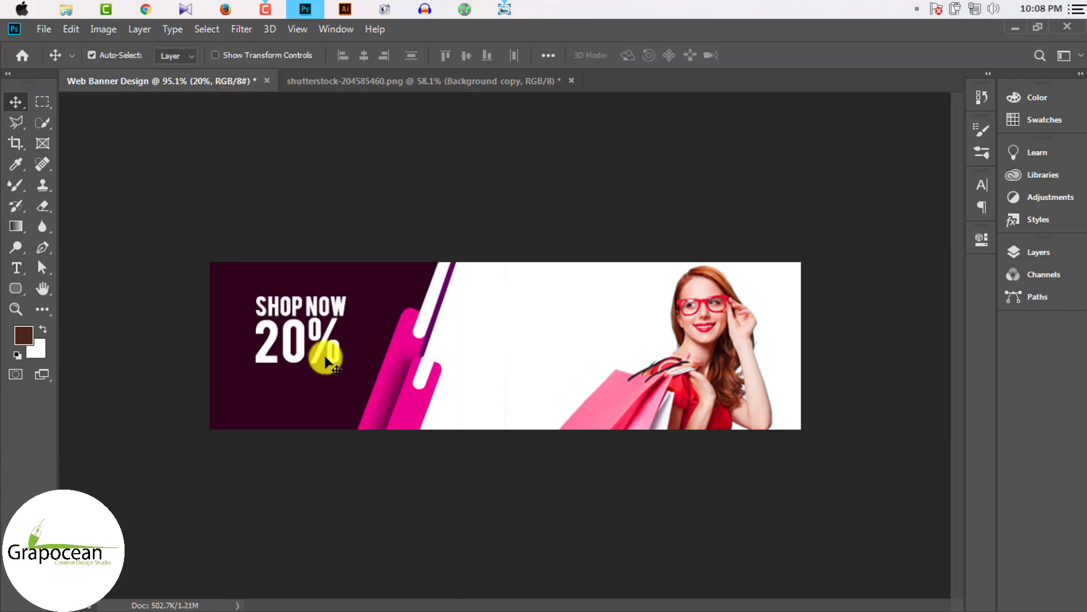
# Step: Rearrange SHOP NOW and the 20% so the 20% sits directly under the heading
pyautogui.hotkey('ctrl', '+')
pyautogui.moveTo(234, 351); pyautogui.dragTo(236, 351)
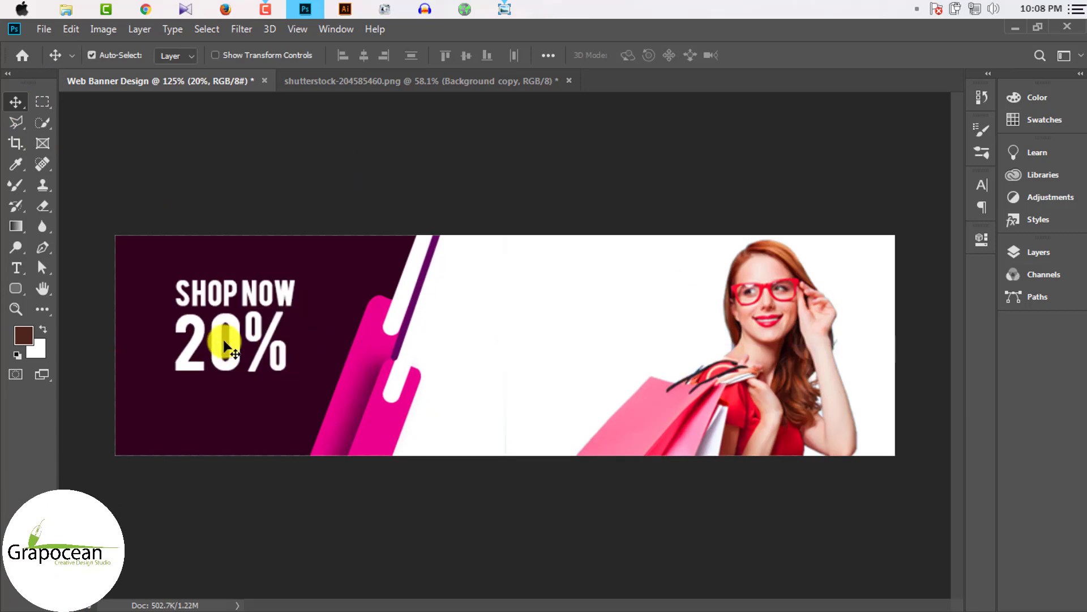
pyautogui.moveTo(225, 340); pyautogui.dragTo(224, 382)
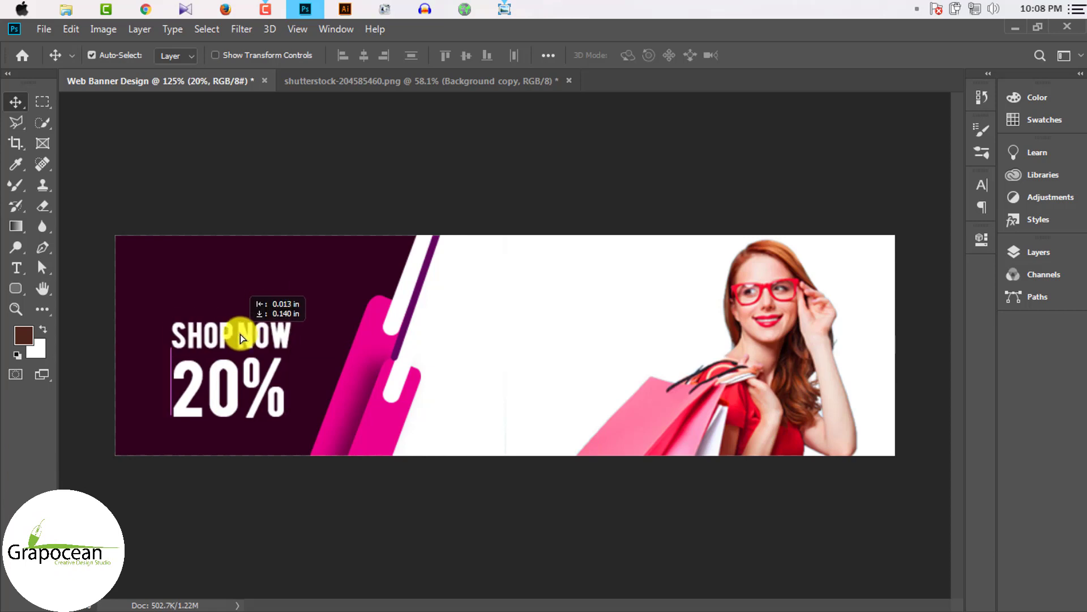
pyautogui.moveTo(241, 337); pyautogui.dragTo(196, 337)
pyautogui.scroll(-1, 274, 388)
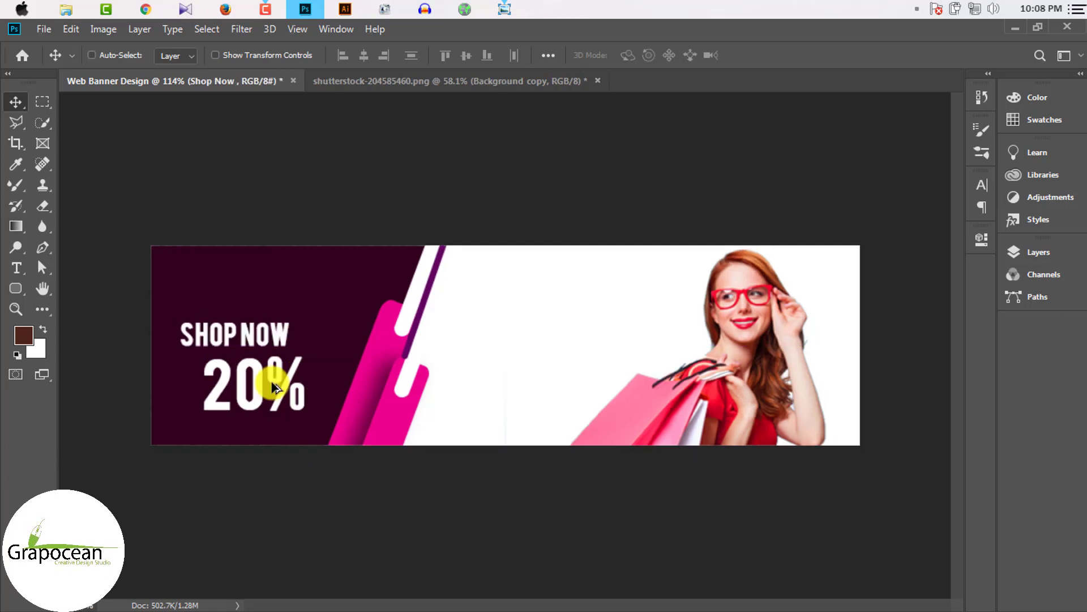
pyautogui.scroll(-1, 292, 377)
pyautogui.scroll(2, 311, 381)
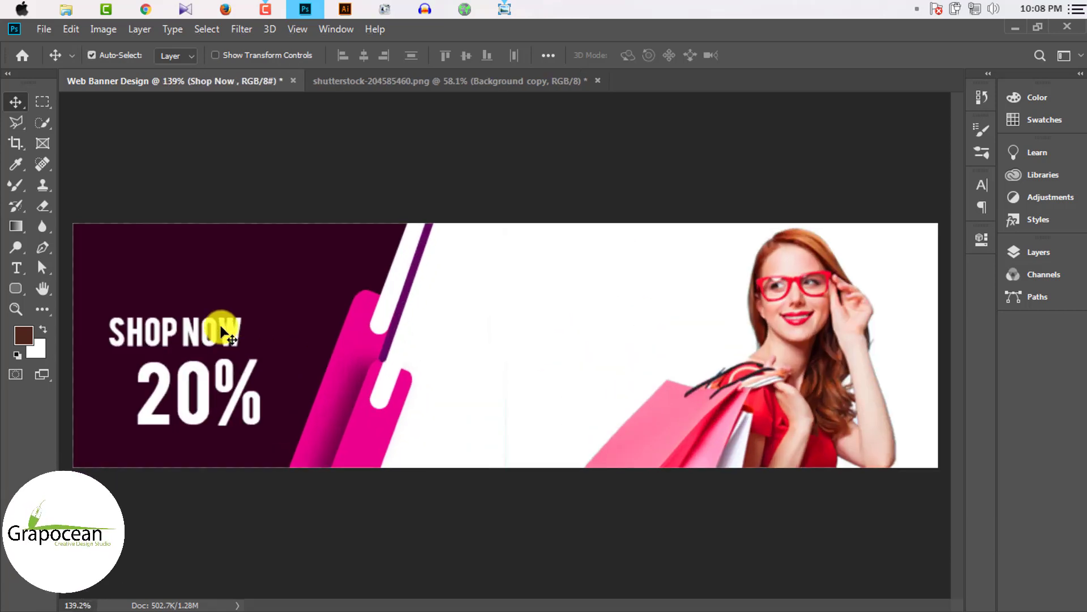
pyautogui.moveTo(219, 327); pyautogui.dragTo(223, 304)
pyautogui.moveTo(207, 392)
pyautogui.mouseDown()
pyautogui.moveTo(227, 362)
pyautogui.moveTo(284, 407)
pyautogui.moveTo(371, 406)
pyautogui.mouseUp()
pyautogui.scroll(-1, 257, 407)
pyautogui.scroll(-1, 249, 377)
# Step: Commit the OFF text and centre it under the 20%
pyautogui.click(16, 268)
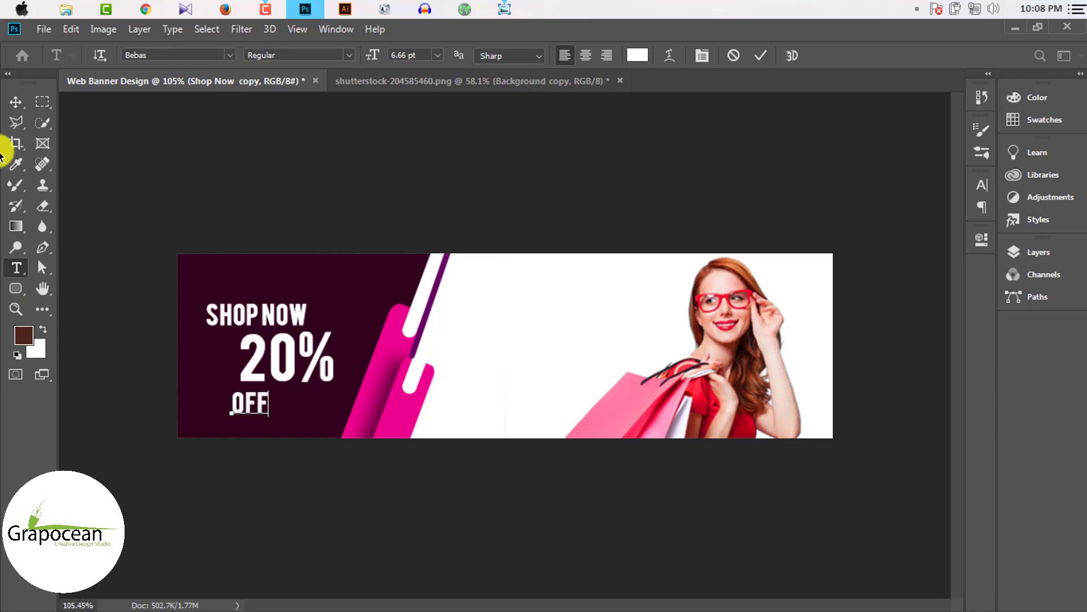
pyautogui.click(16, 101)
pyautogui.hotkey('ctrl', '+')
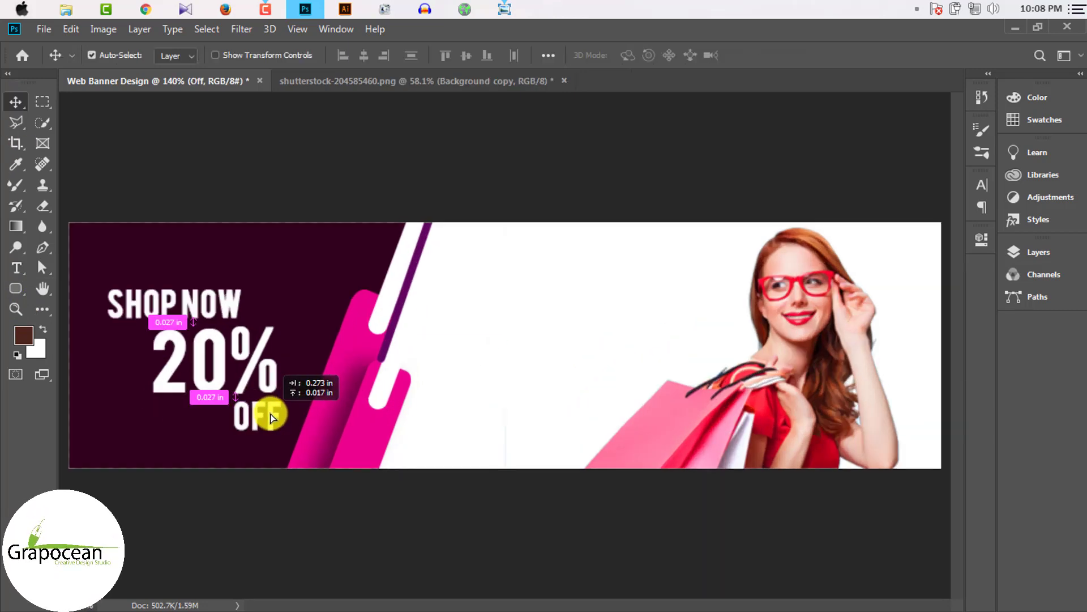
pyautogui.moveTo(271, 418); pyautogui.dragTo(227, 414)
pyautogui.hotkey('ctrl', '-')
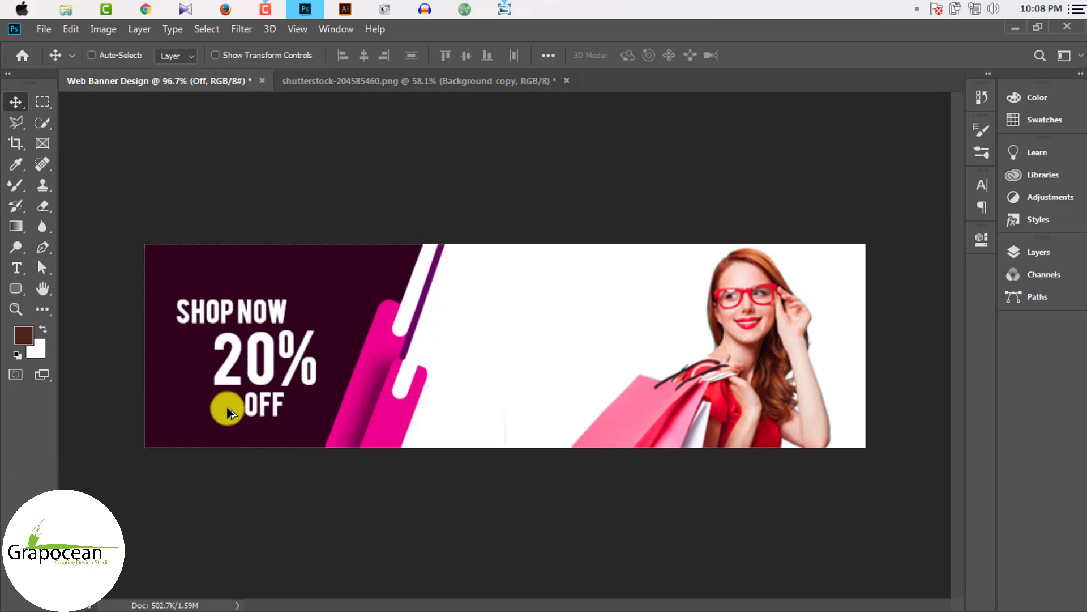
pyautogui.scroll(-1, 229, 413)
pyautogui.scroll(2, 294, 405)
pyautogui.moveTo(287, 404)
pyautogui.mouseDown()
pyautogui.moveTo(257, 406)
pyautogui.moveTo(294, 409)
pyautogui.mouseUp()
# Step: Recolour the 20% pink, sampled from the shopper's bag
pyautogui.click(21, 267)
pyautogui.moveTo(250, 359); pyautogui.dragTo(395, 340)
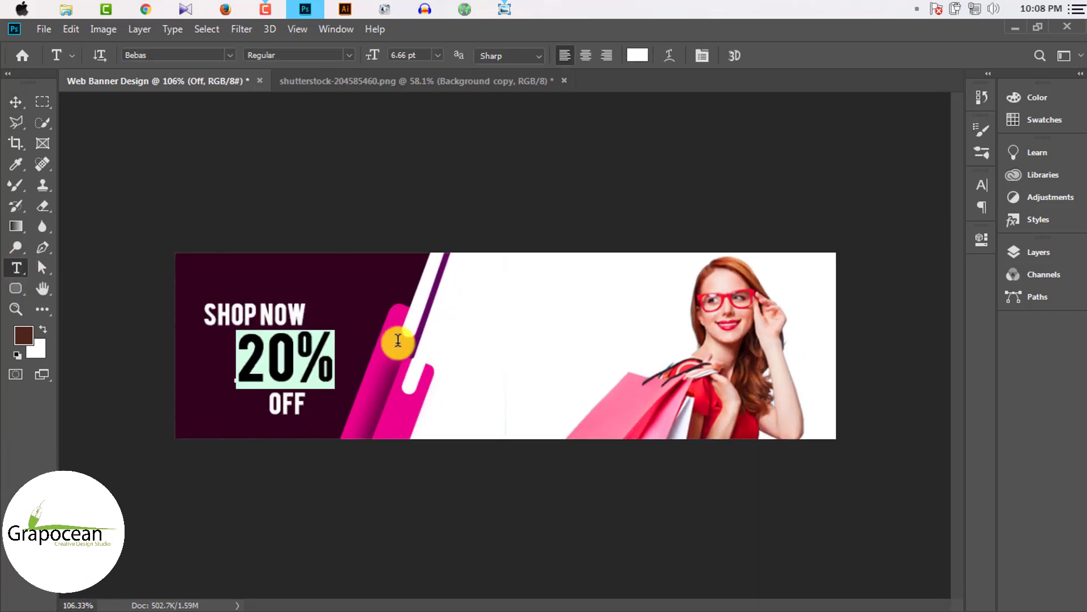
pyautogui.click(638, 55)
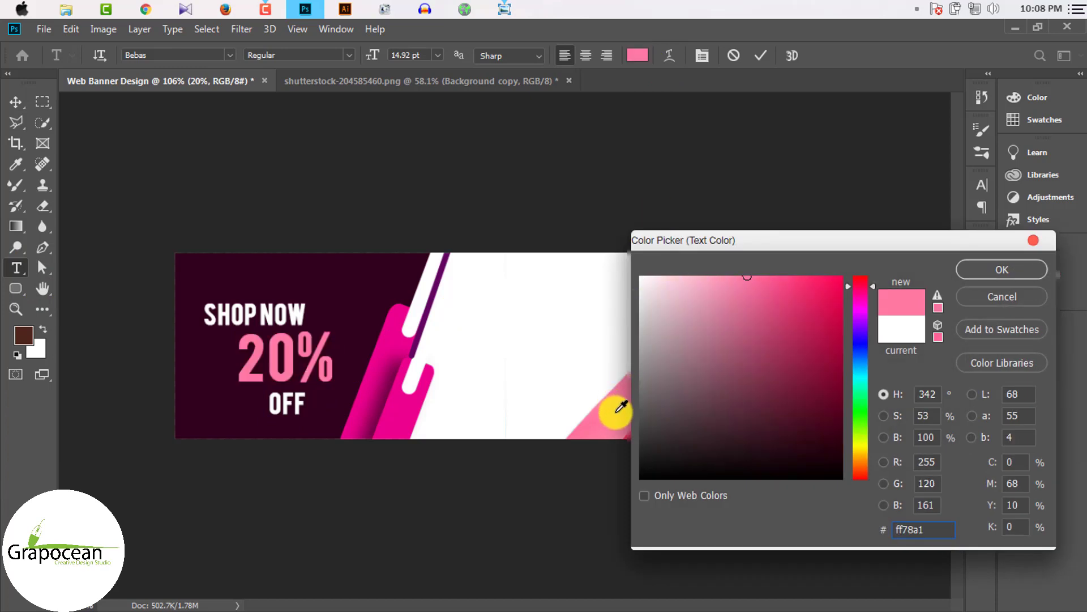
pyautogui.moveTo(925, 241); pyautogui.dragTo(879, 519)
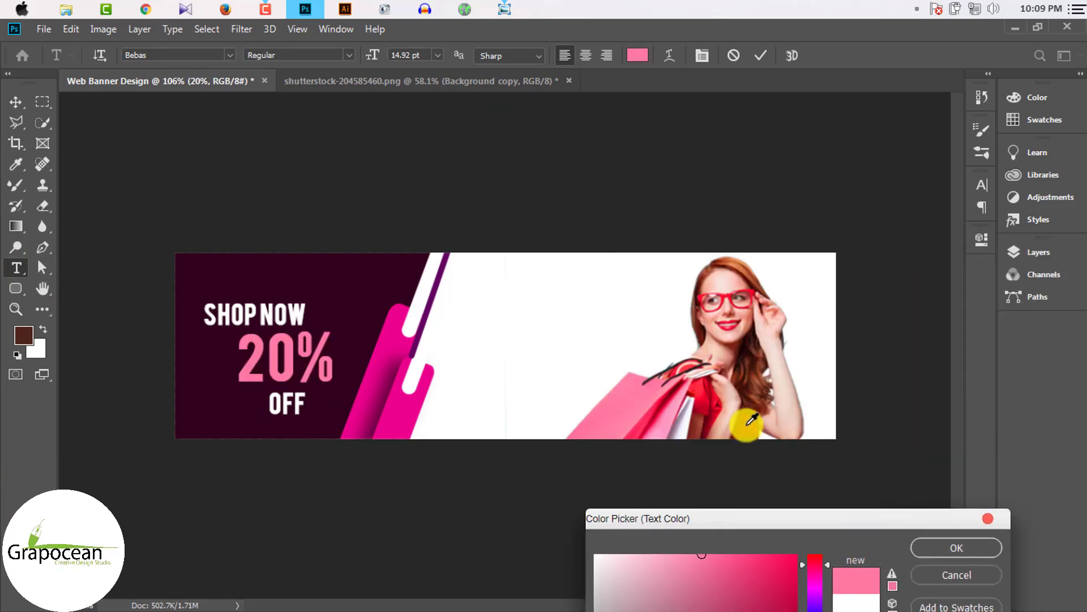
pyautogui.click(652, 411)
pyautogui.moveTo(746, 518); pyautogui.dragTo(644, 296)
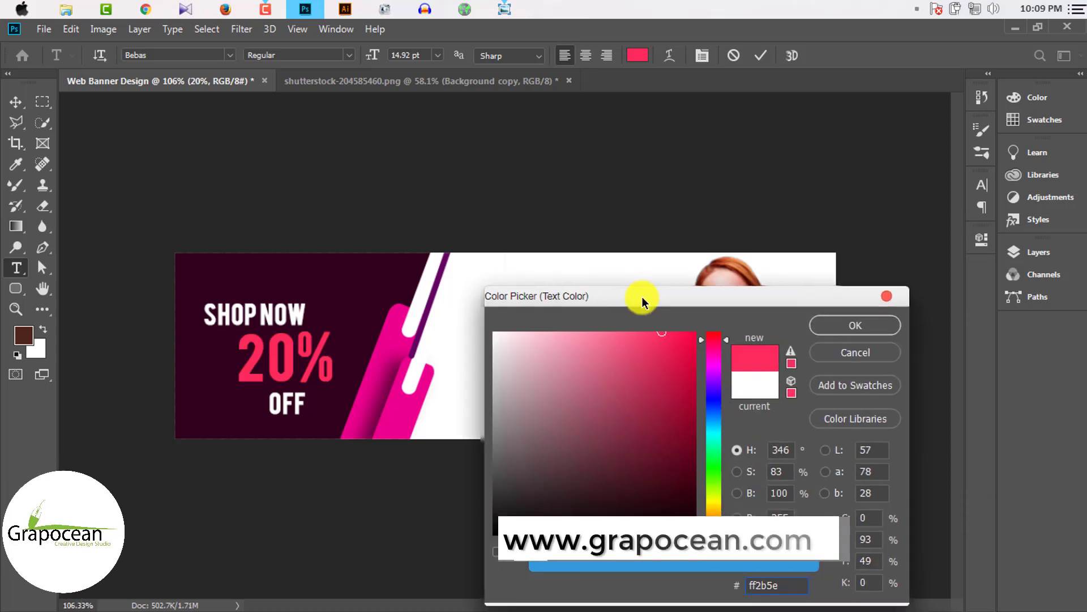
pyautogui.press('Return')
pyautogui.hotkey('ctrl', 'Return')
# Step: Place OFF beside the 20% and nudge SHOP NOW and 20% into line
pyautogui.press('v')
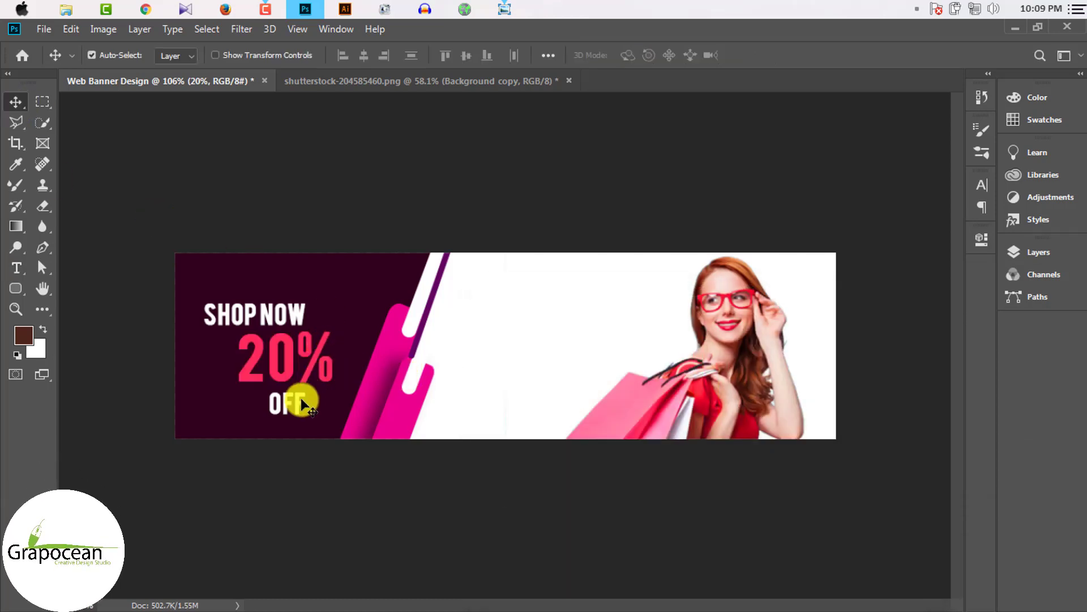
pyautogui.moveTo(301, 398); pyautogui.dragTo(362, 341)
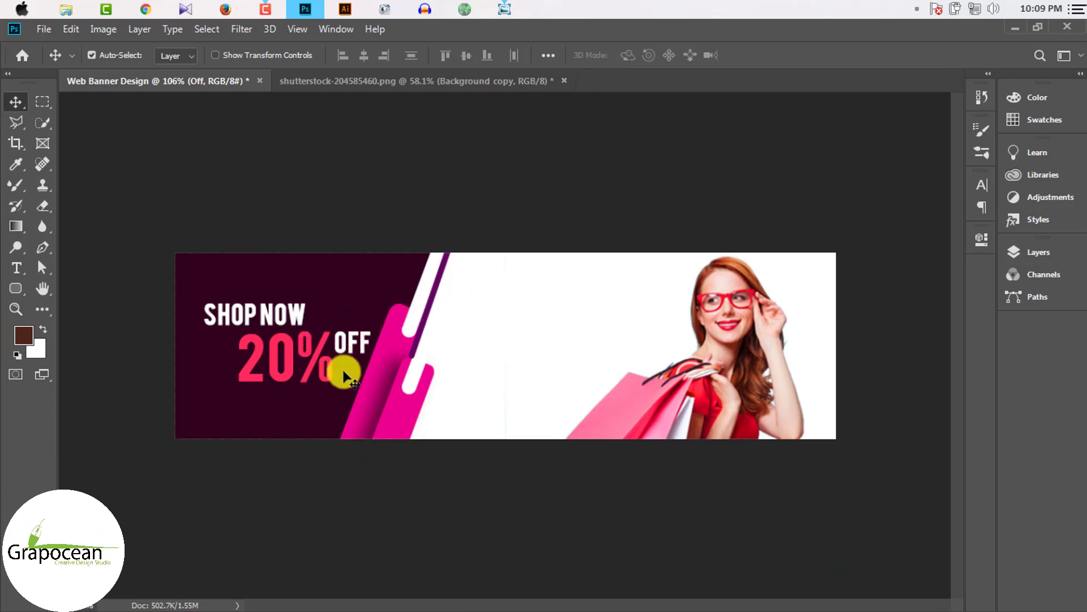
pyautogui.scroll(2, 306, 389)
pyautogui.scroll(-2, 388, 444)
pyautogui.scroll(-2, 427, 393)
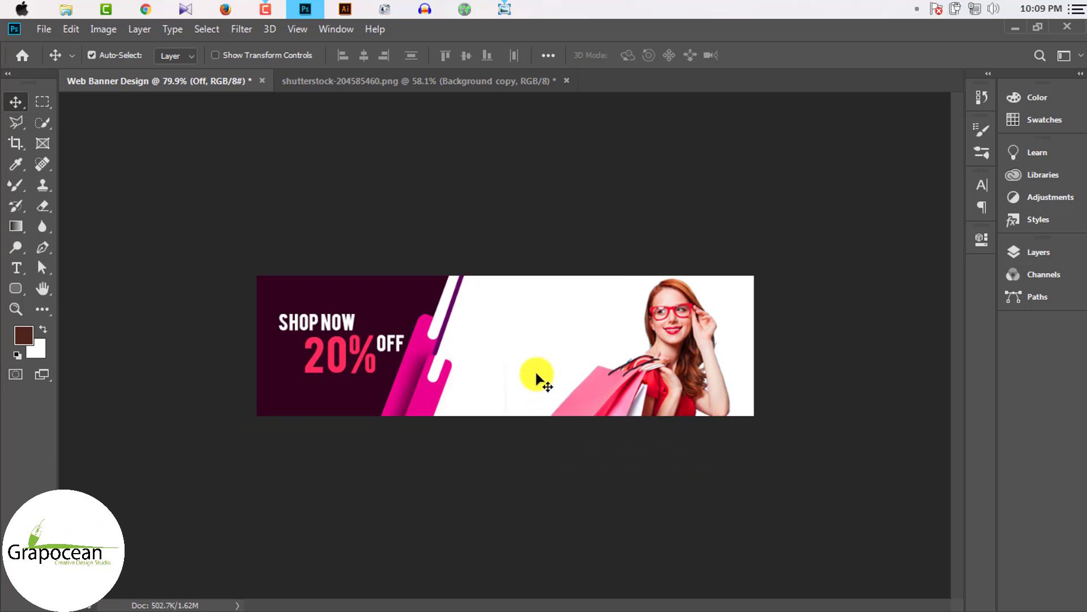
pyautogui.scroll(1, 537, 378)
pyautogui.moveTo(308, 318); pyautogui.dragTo(301, 318)
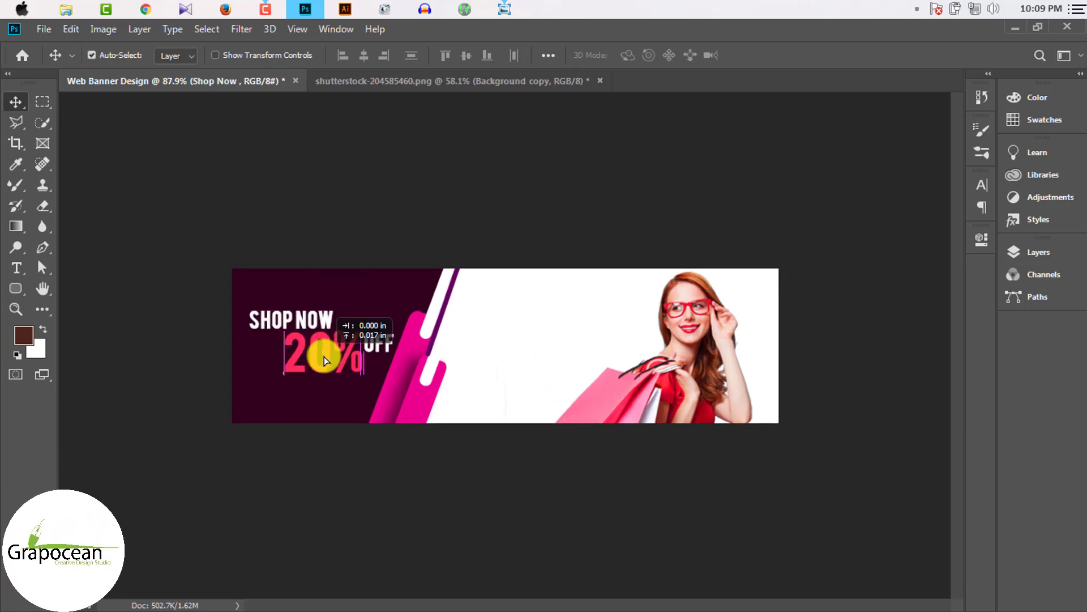
pyautogui.moveTo(323, 356); pyautogui.dragTo(321, 360)
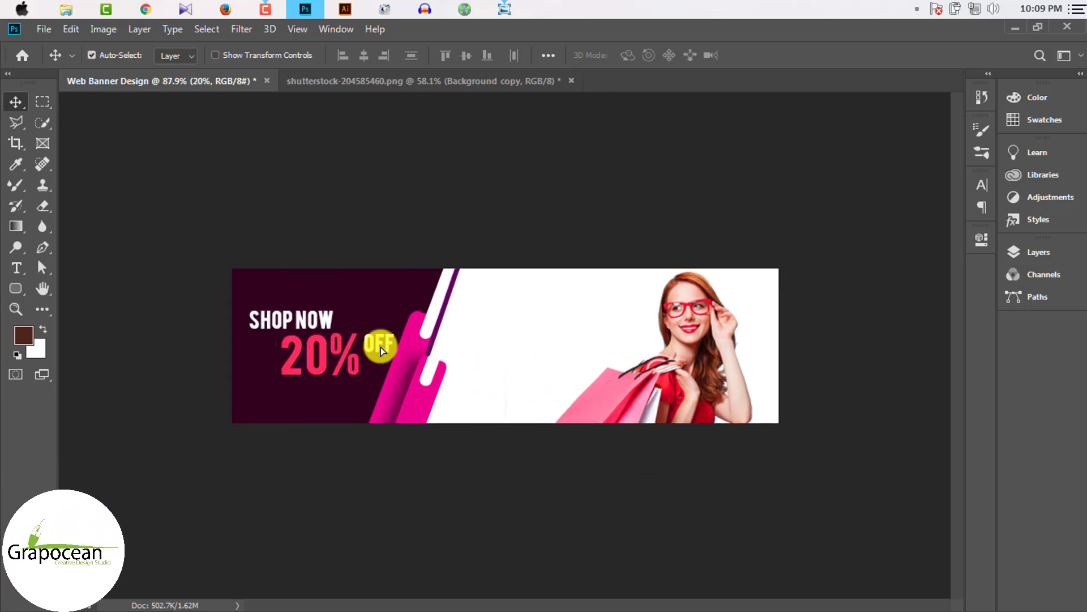
pyautogui.moveTo(385, 348); pyautogui.dragTo(385, 348)
pyautogui.scroll(-1, 539, 374)
pyautogui.scroll(-1, 504, 379)
pyautogui.scroll(1, 538, 372)
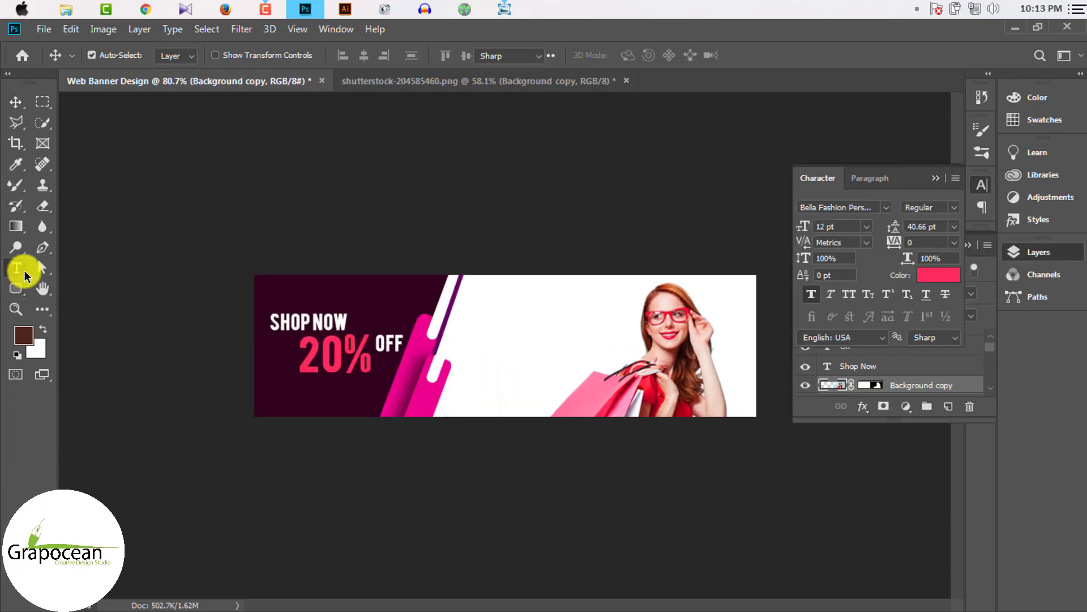
# Step: Add Lorem Ipsum text in Akrobat near the shopper and check the reference design
pyautogui.click(25, 272)
pyautogui.click(488, 328)
pyautogui.click(230, 55)
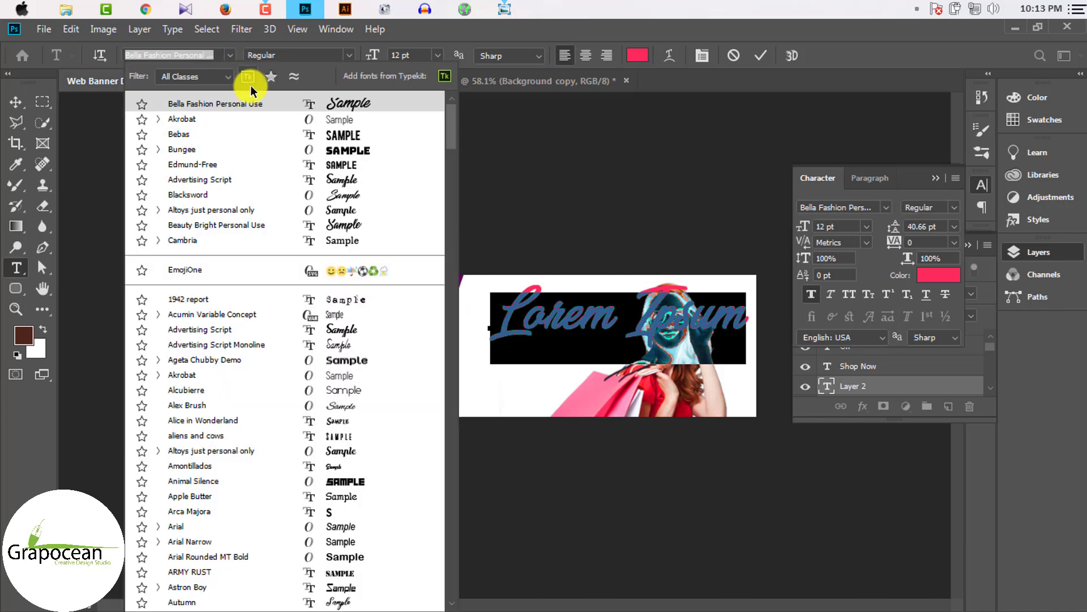
pyautogui.click(339, 120)
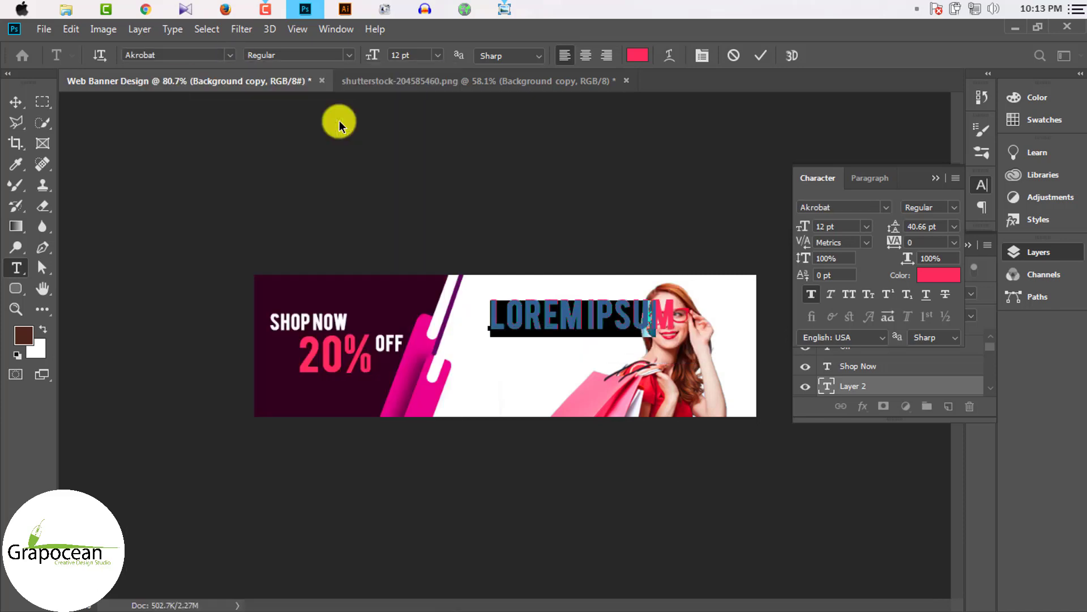
pyautogui.click(16, 102)
pyautogui.moveTo(616, 325); pyautogui.dragTo(589, 318)
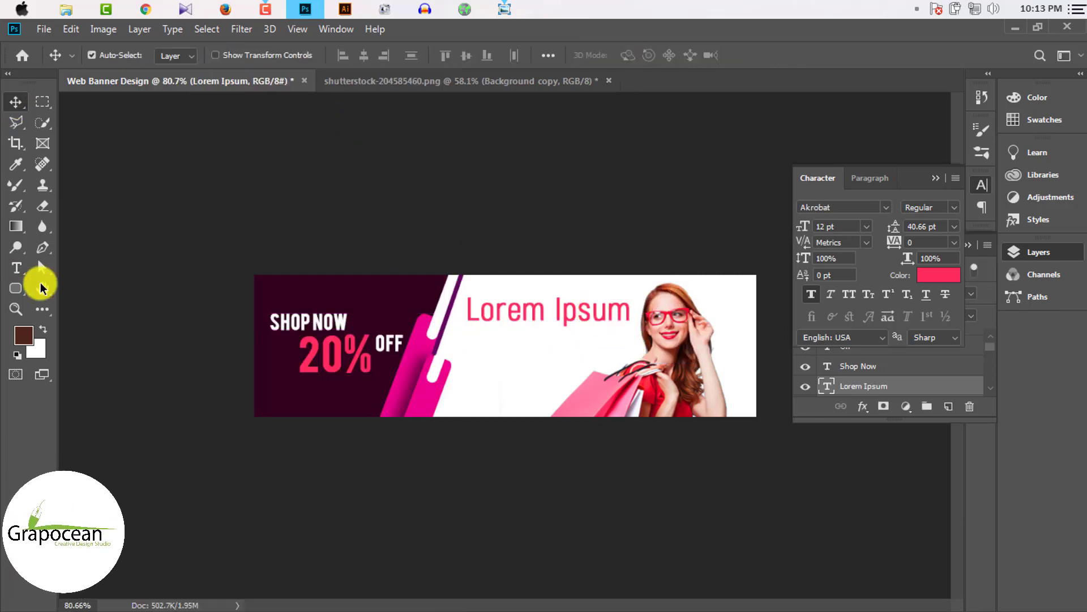
pyautogui.click(15, 270)
pyautogui.click(505, 10)
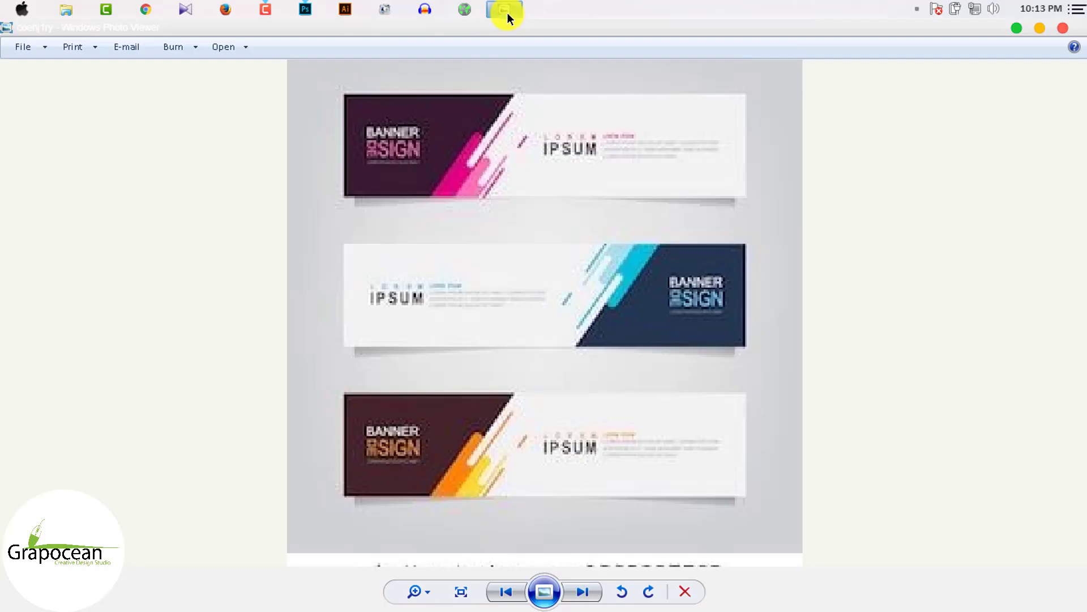
pyautogui.click(506, 12)
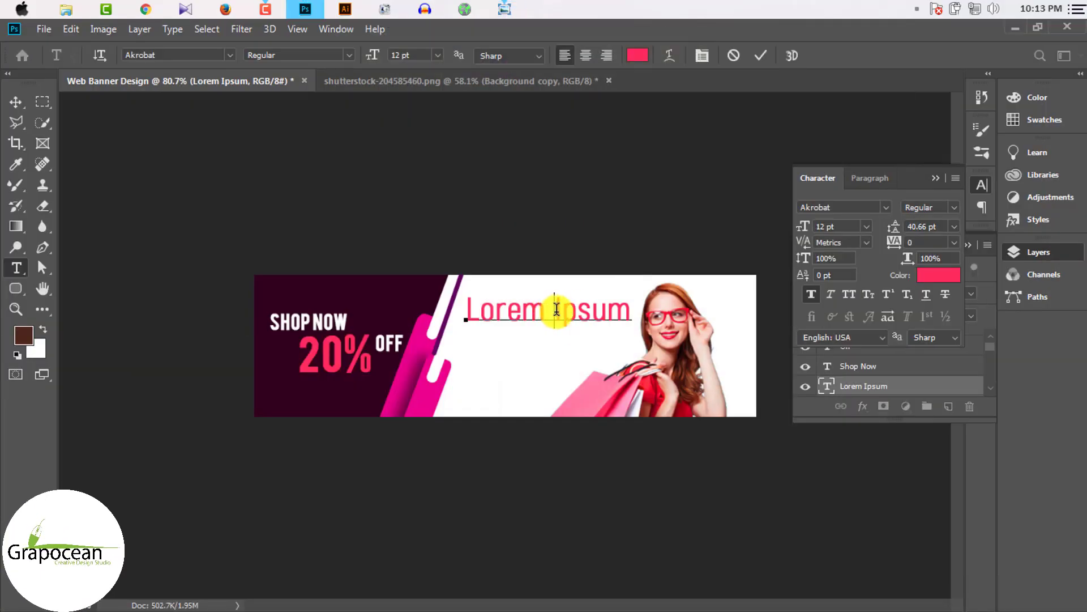
# Step: Break Ipsum onto its own line, tighten the leading, and widen Lorem's letter spacing
pyautogui.press('Return')
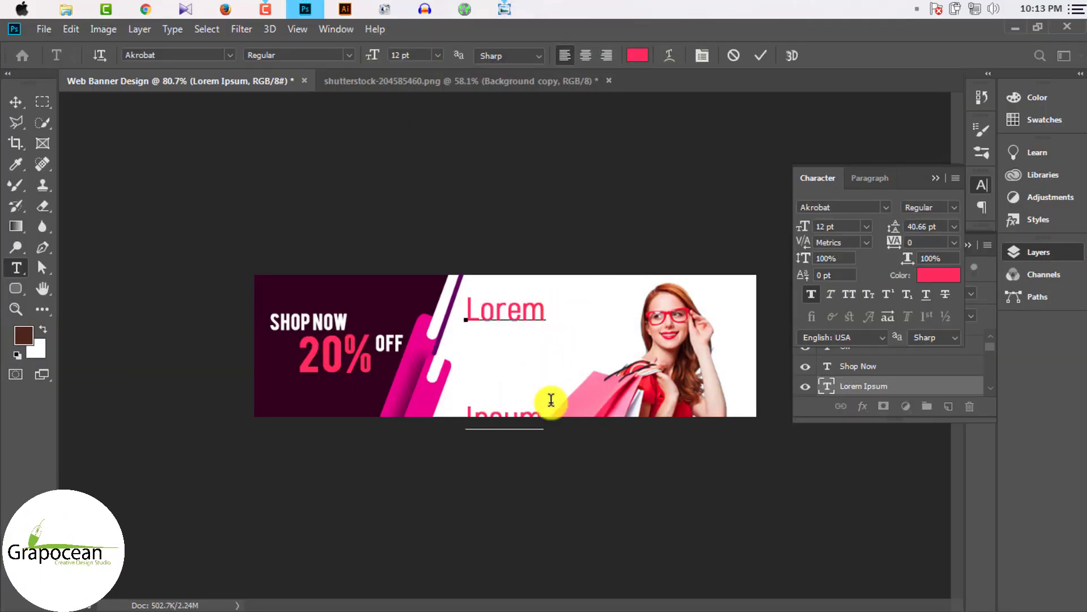
pyautogui.moveTo(553, 400); pyautogui.dragTo(423, 278)
pyautogui.moveTo(888, 229); pyautogui.dragTo(872, 229)
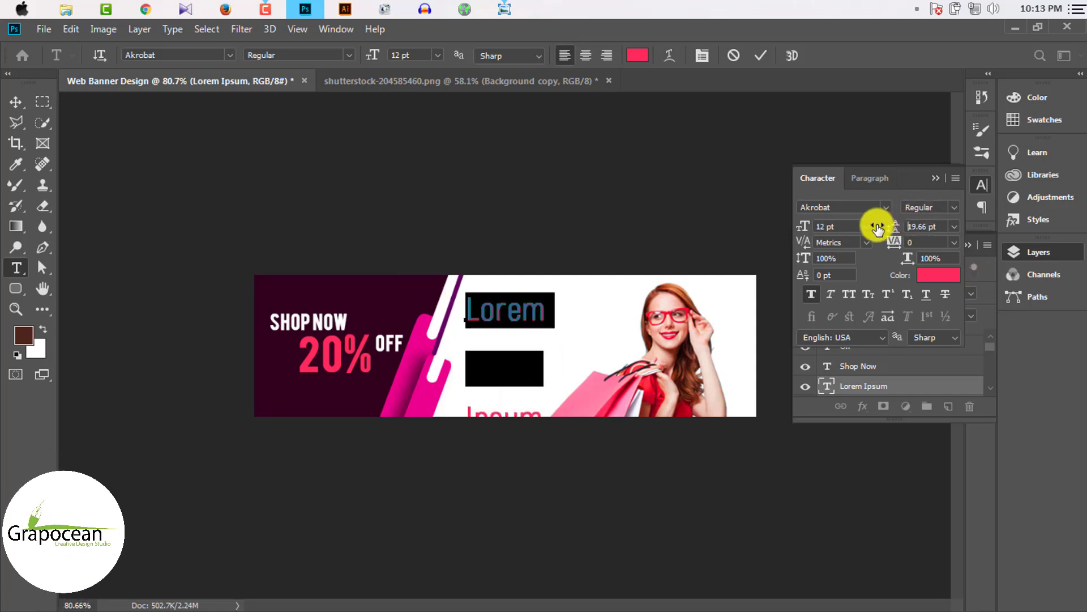
pyautogui.doubleClick(544, 313)
pyautogui.write('4')
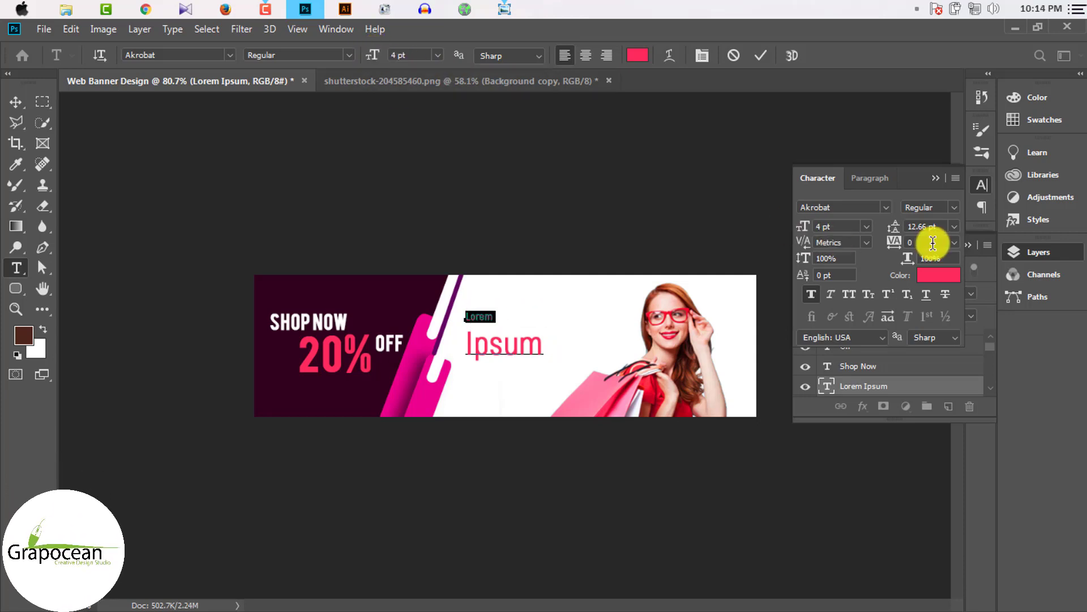
pyautogui.moveTo(909, 248); pyautogui.dragTo(920, 250)
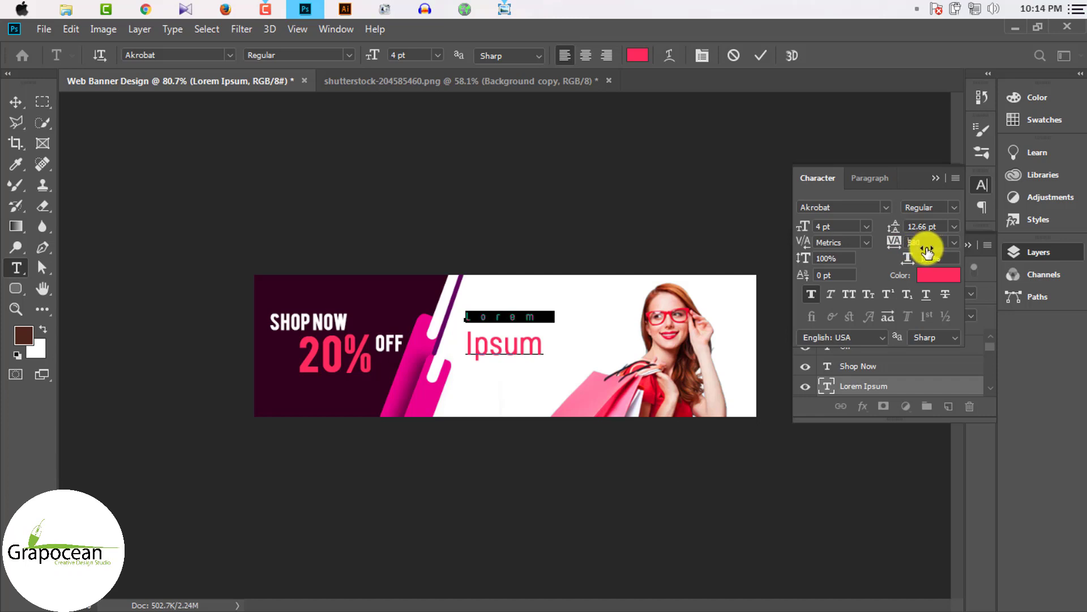
pyautogui.click(16, 101)
# Step: Set the word Ipsum in the Bebas font
pyautogui.scroll(2, 530, 362)
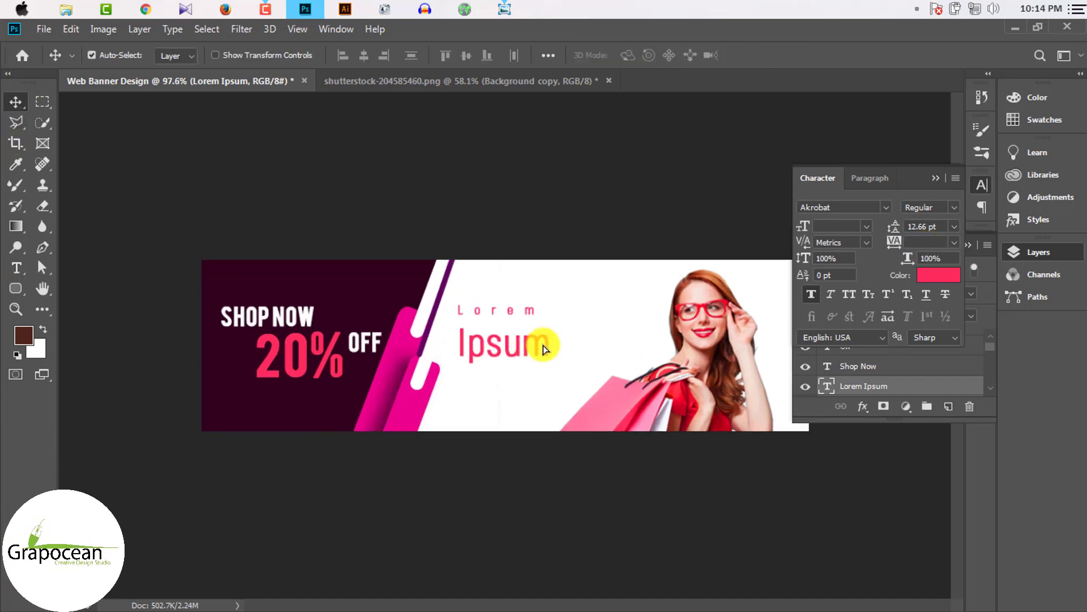
pyautogui.click(17, 269)
pyautogui.moveTo(565, 337); pyautogui.dragTo(125, 215)
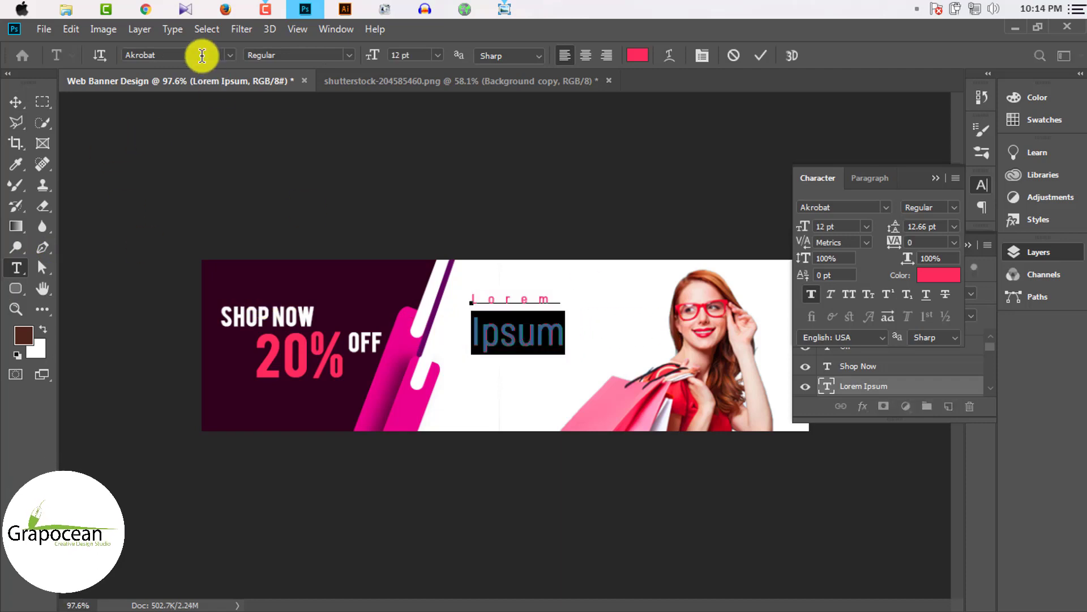
pyautogui.click(230, 55)
pyautogui.click(318, 136)
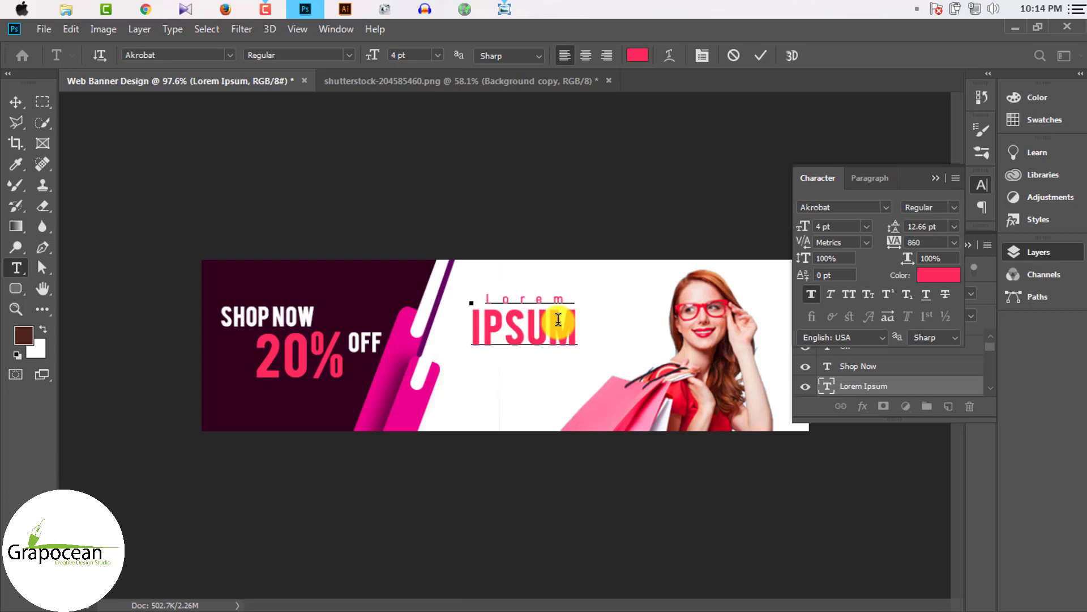
# Step: Colour the small Lorem dark maroon, sampled from the plum panel
pyautogui.moveTo(582, 298); pyautogui.dragTo(517, 290)
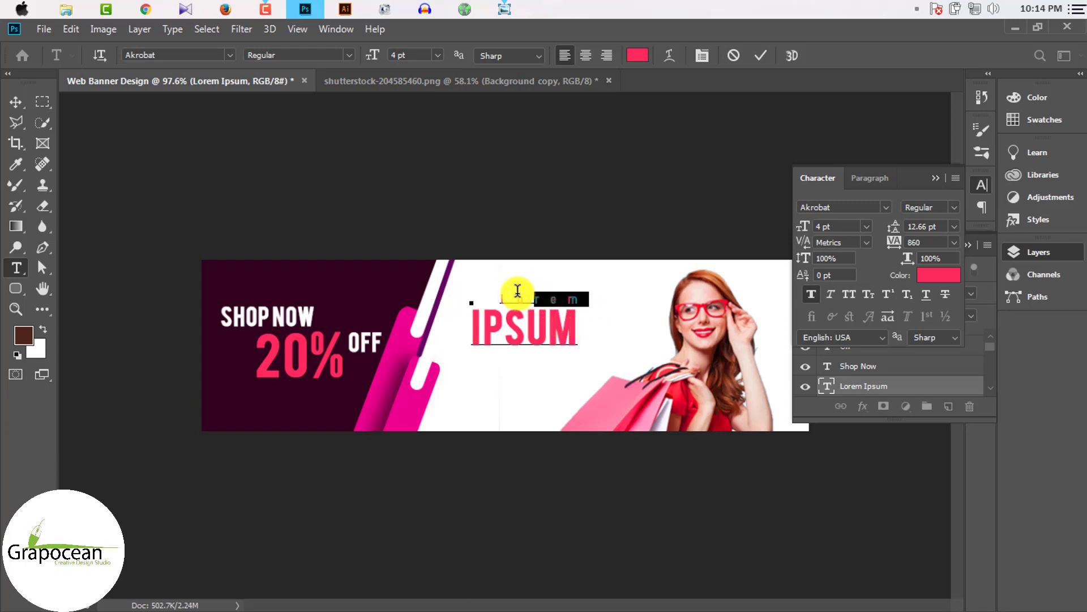
pyautogui.click(371, 291)
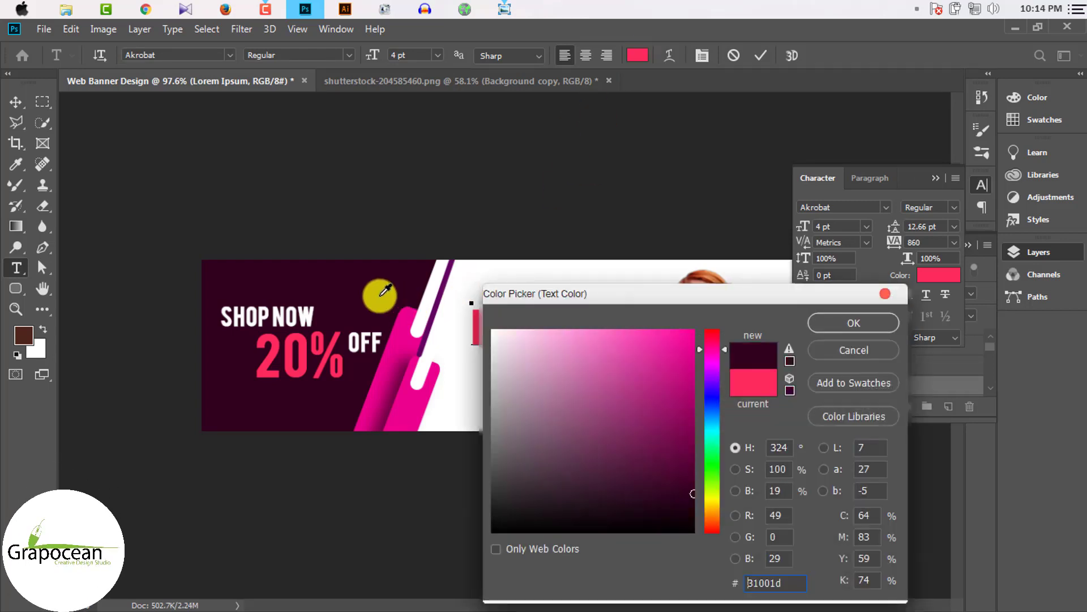
pyautogui.click(861, 318)
pyautogui.click(15, 101)
pyautogui.scroll(-1, 546, 371)
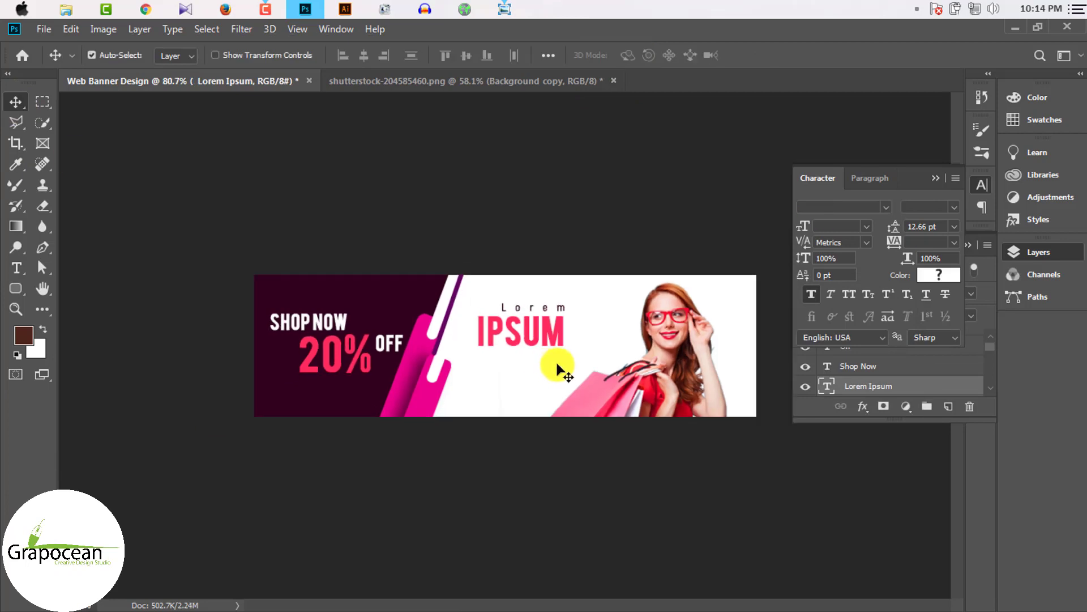
# Step: Shift the shopper photo left and move the Lorem IPSUM tag to the right edge
pyautogui.scroll(1, 554, 357)
pyautogui.scroll(-2, 581, 365)
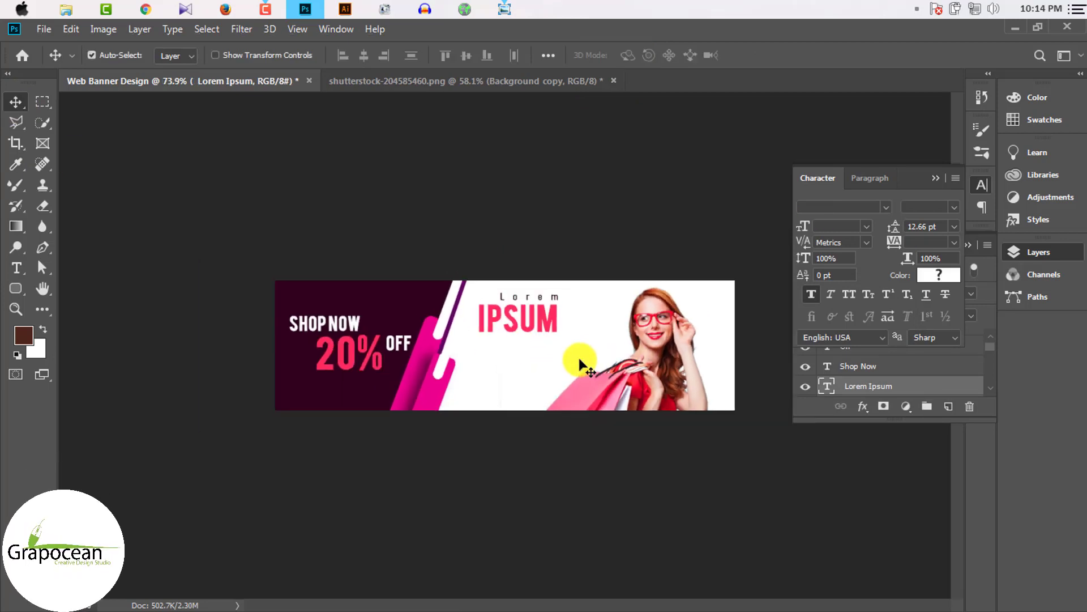
pyautogui.moveTo(593, 340); pyautogui.dragTo(593, 367)
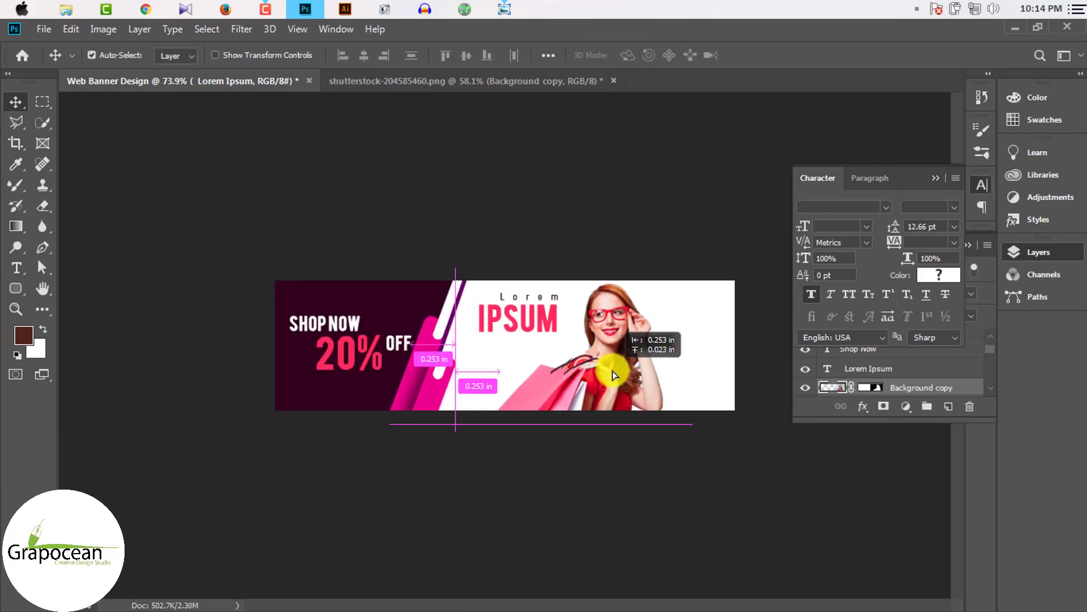
pyautogui.moveTo(521, 317); pyautogui.dragTo(688, 314)
pyautogui.moveTo(636, 365); pyautogui.dragTo(578, 366)
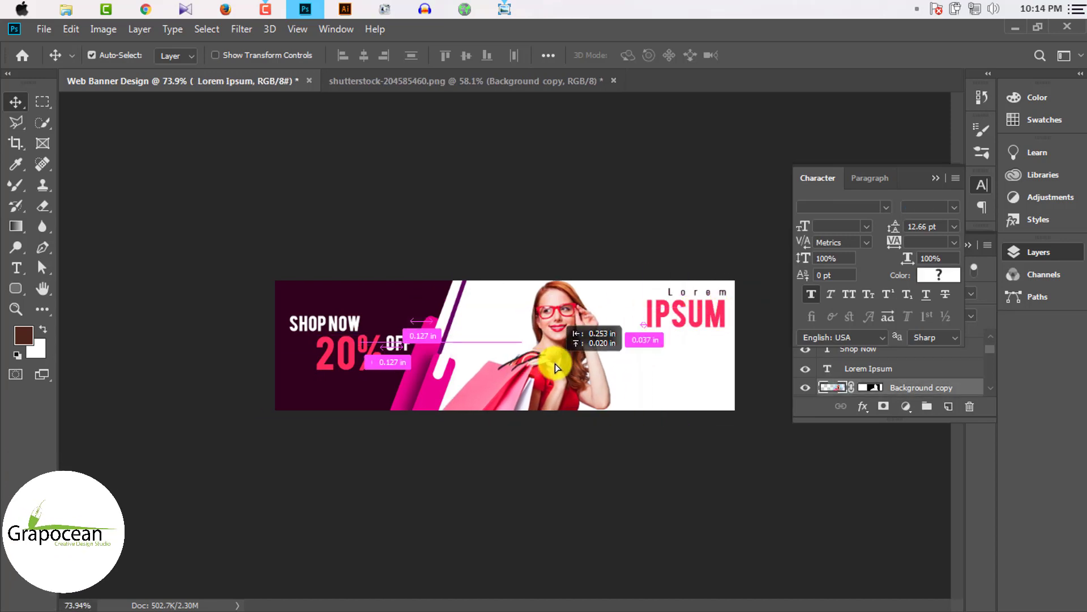
pyautogui.moveTo(704, 316); pyautogui.dragTo(695, 315)
pyautogui.scroll(-1, 702, 340)
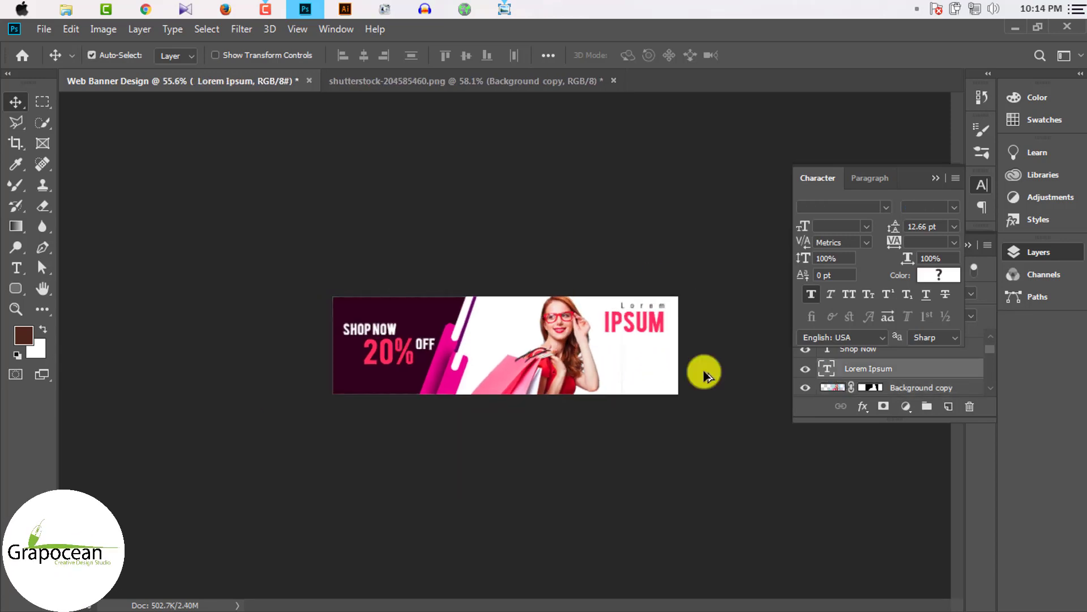
pyautogui.hotkey('ctrl', '+')
# Step: Shrink the font size of the IPSUM word
pyautogui.click(18, 267)
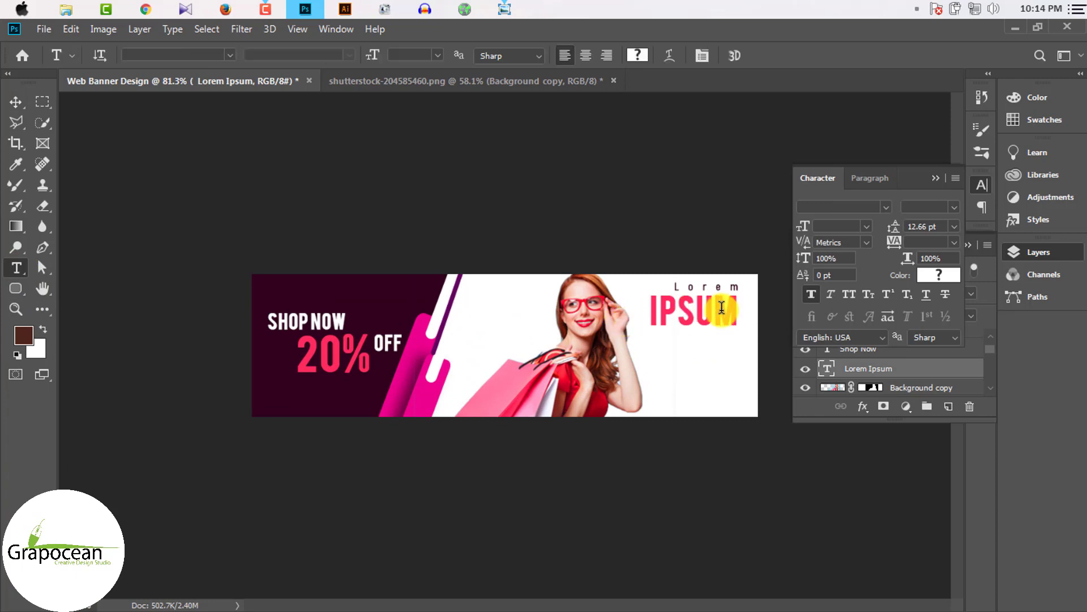
pyautogui.moveTo(710, 307); pyautogui.dragTo(710, 308)
pyautogui.click(747, 53)
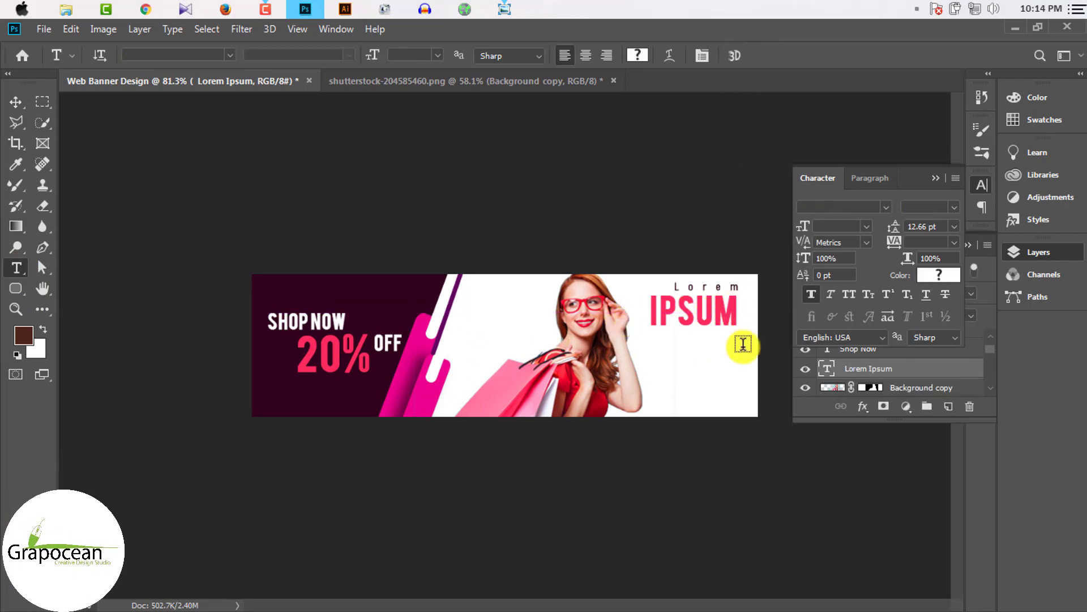
pyautogui.doubleClick(644, 300)
pyautogui.moveTo(376, 56); pyautogui.dragTo(373, 58)
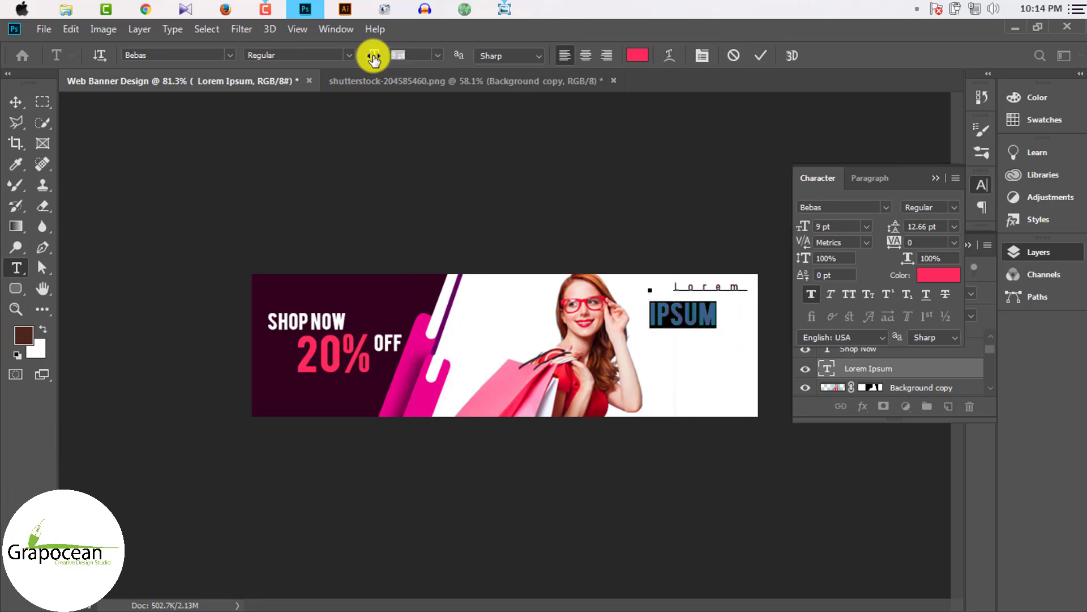
# Step: Set the tag's leading to 9.66 pt, commit, and nudge it into place
pyautogui.moveTo(715, 320); pyautogui.dragTo(663, 275)
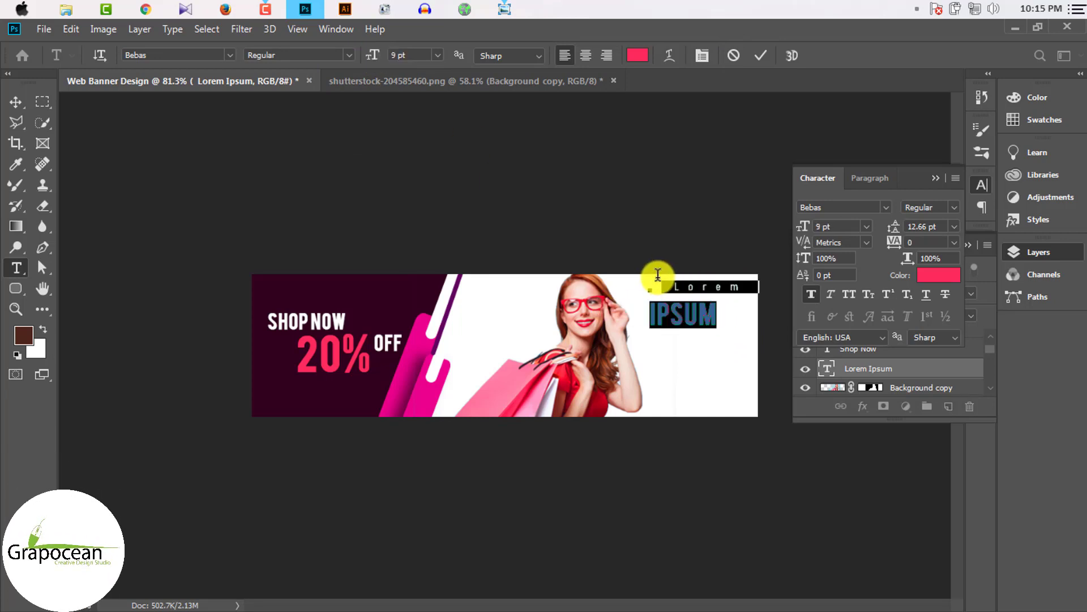
pyautogui.moveTo(895, 226); pyautogui.dragTo(893, 227)
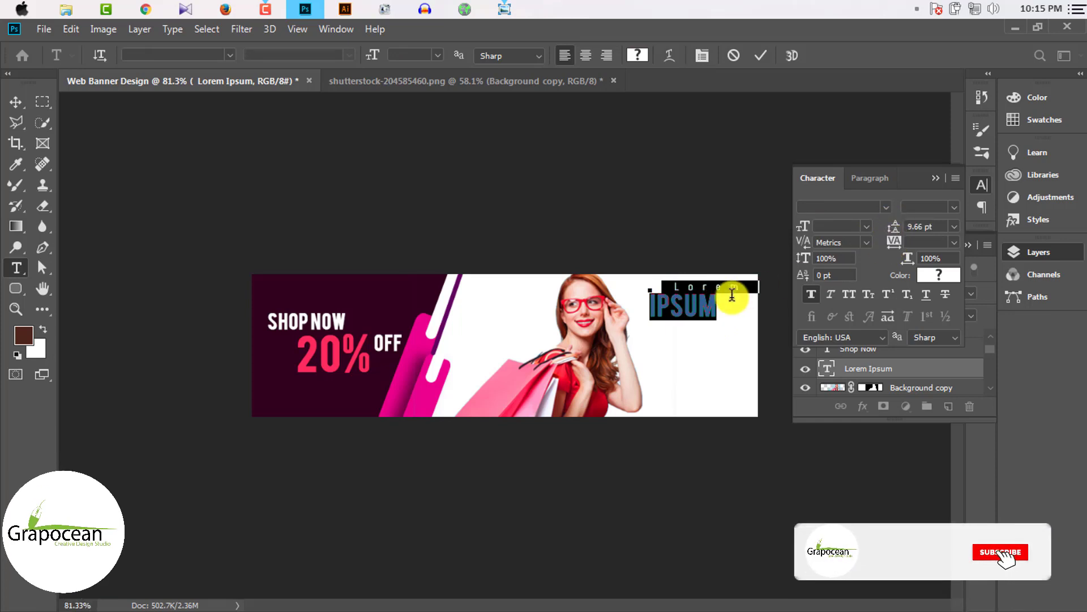
pyautogui.click(650, 316)
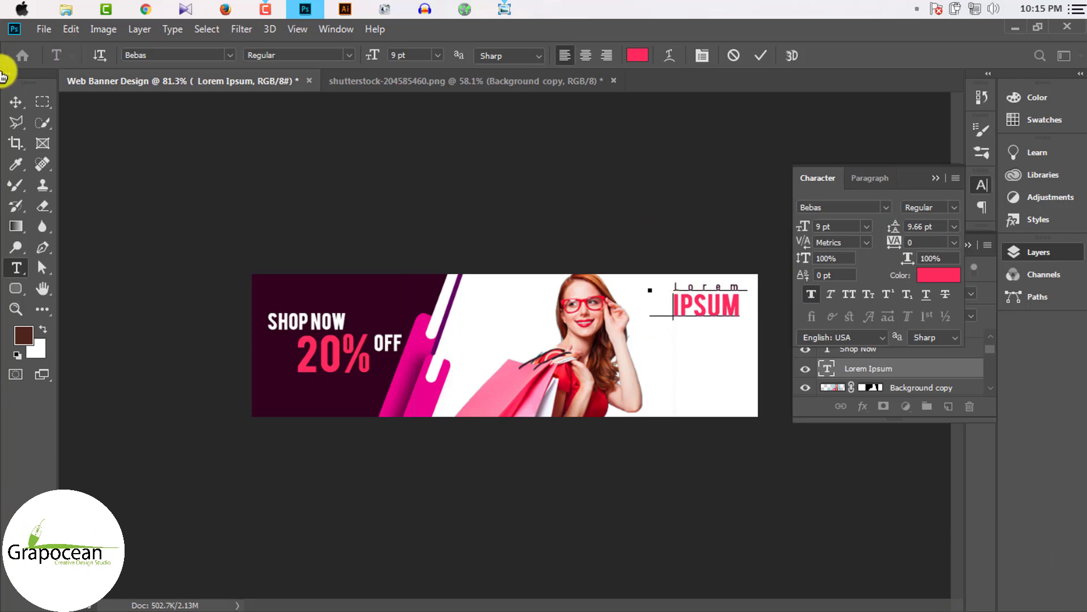
pyautogui.hotkey('ctrl', 'Return')
pyautogui.press('v')
pyautogui.scroll(-1, 718, 359)
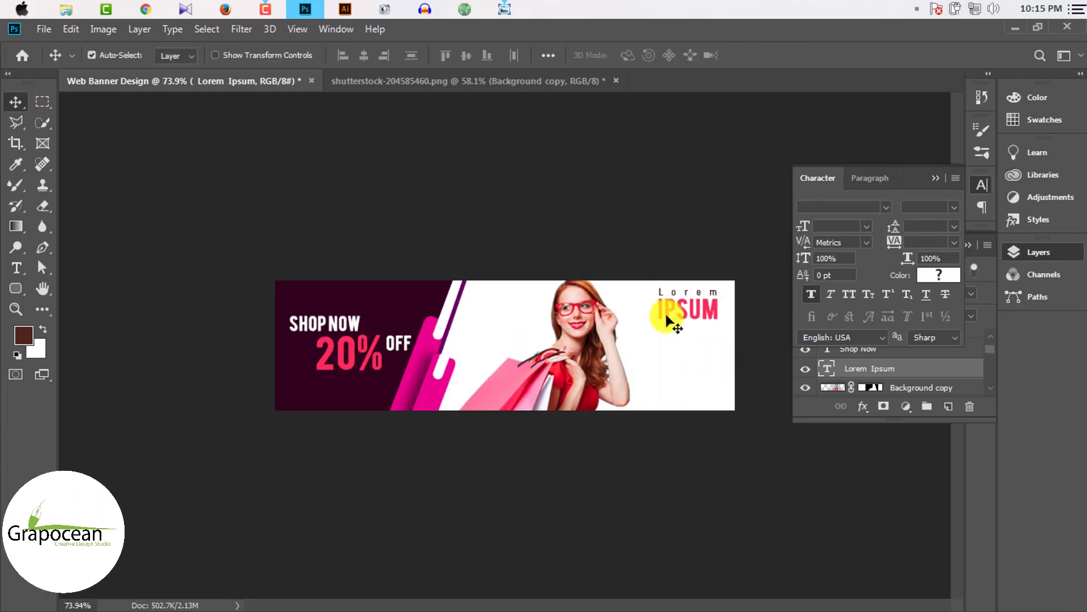
pyautogui.moveTo(690, 315); pyautogui.dragTo(689, 315)
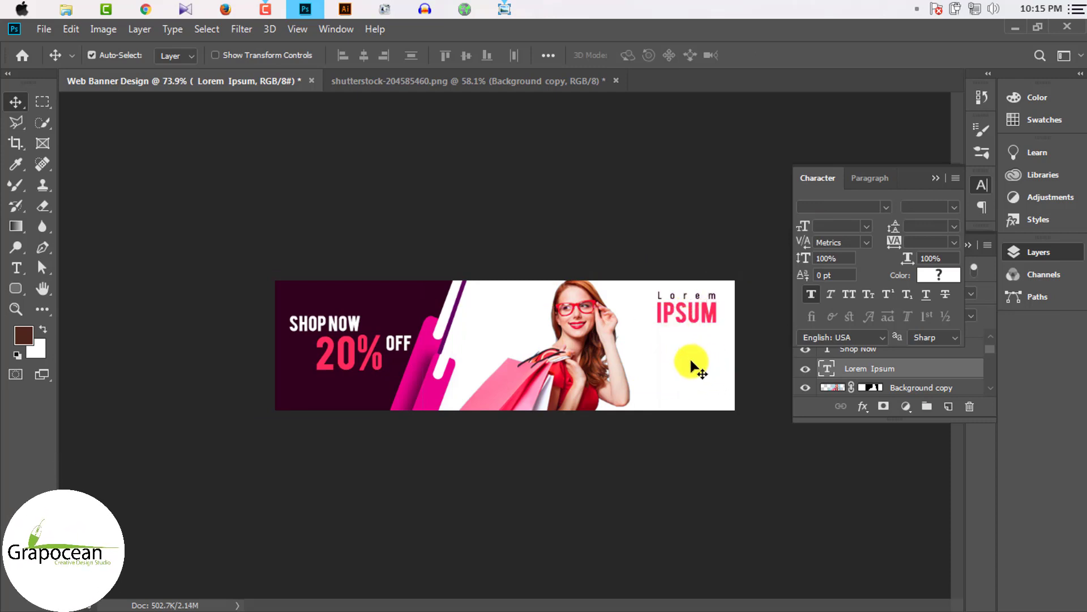
# Step: Draw a 30 px-radius rounded rectangle over the Lorem Ipsum tag
pyautogui.click(17, 289)
pyautogui.click(80, 304)
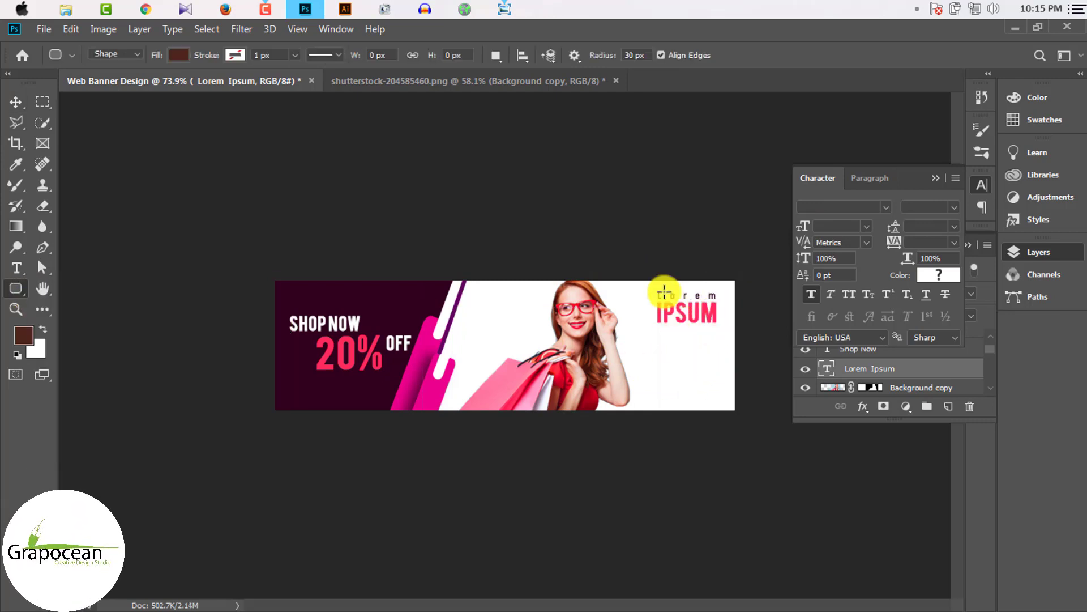
pyautogui.moveTo(780, 333); pyautogui.dragTo(780, 333)
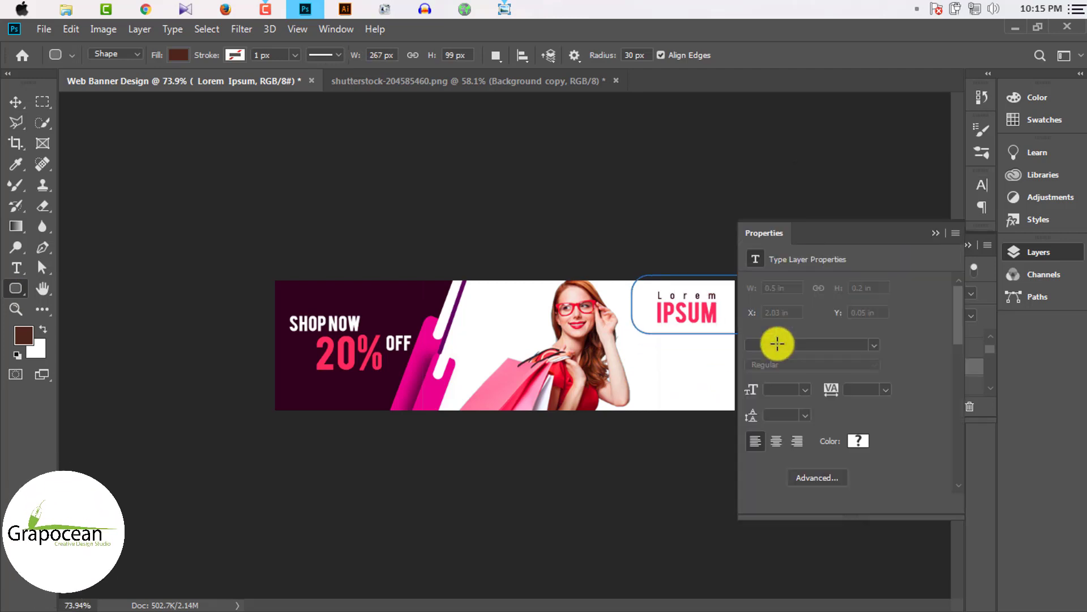
pyautogui.click(178, 55)
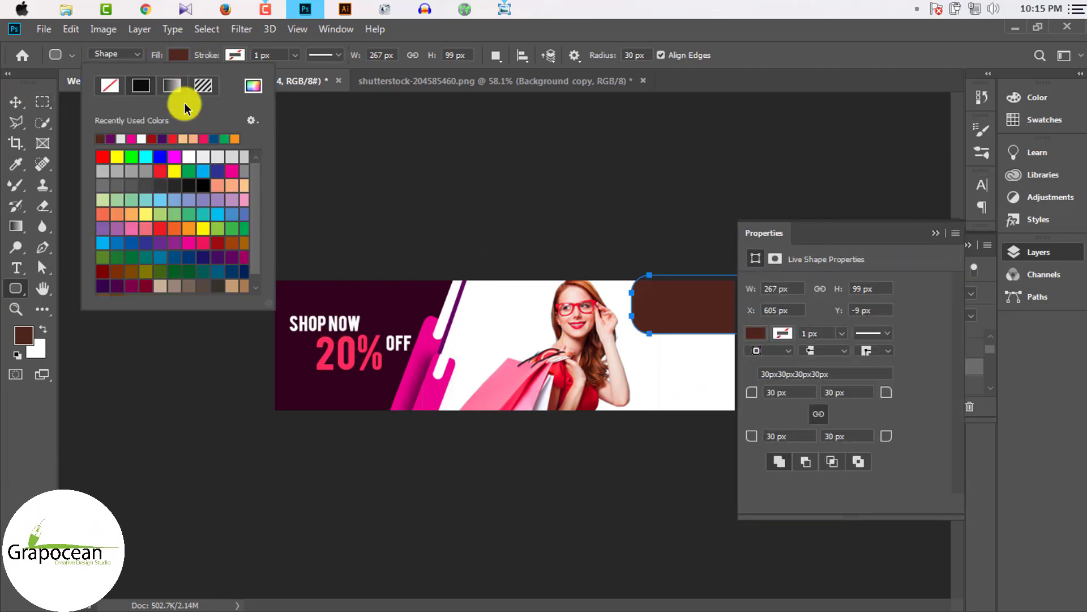
pyautogui.click(178, 55)
pyautogui.click(178, 54)
pyautogui.click(178, 54)
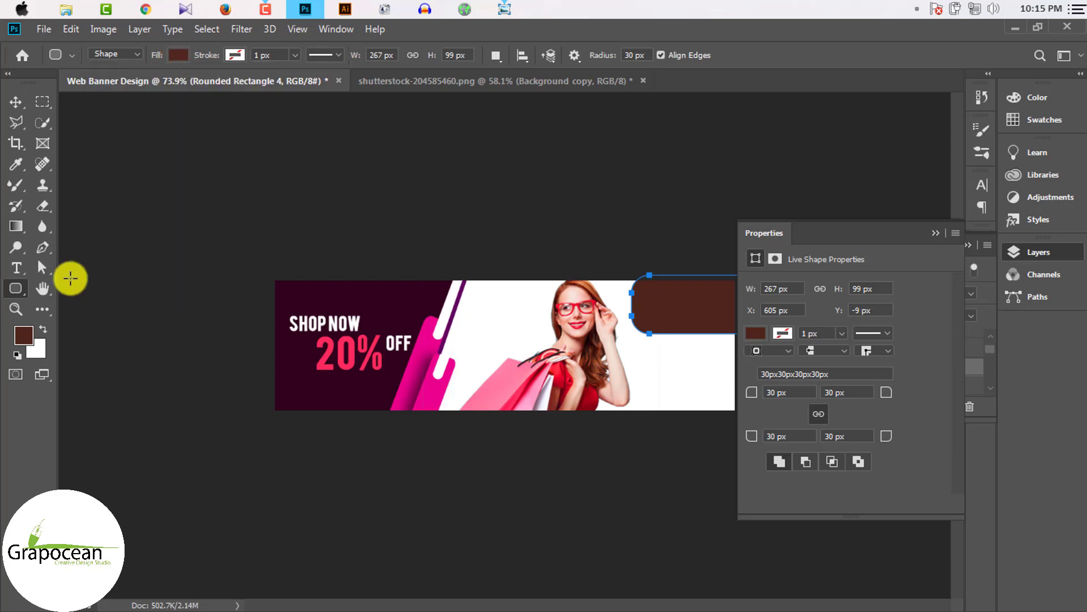
# Step: Sample dark maroon as the foreground colour and fill the box dark red
pyautogui.click(23, 335)
pyautogui.click(376, 309)
pyautogui.press('Return')
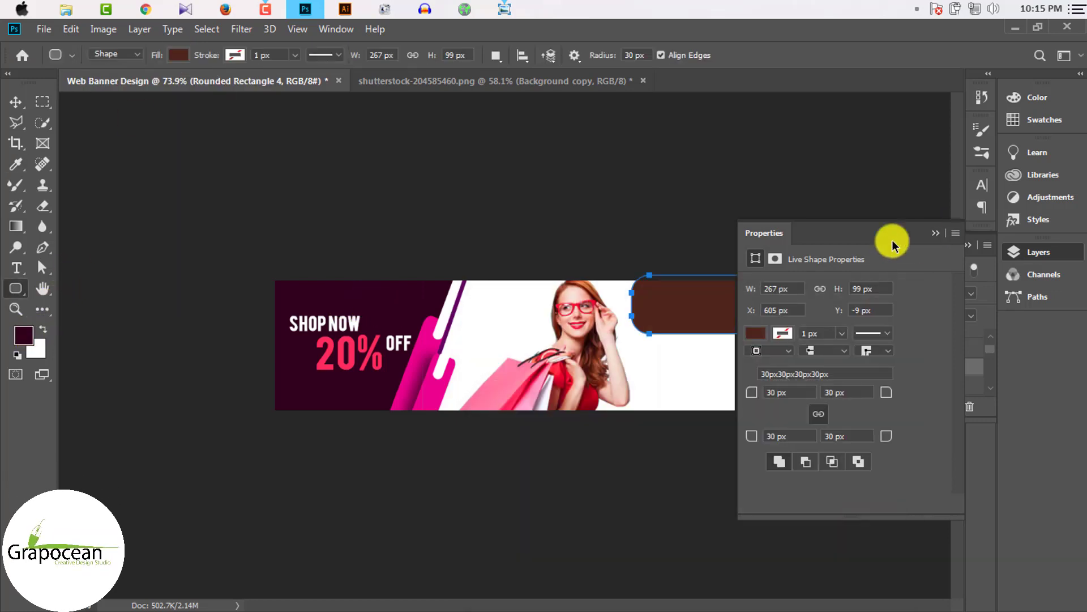
pyautogui.click(756, 333)
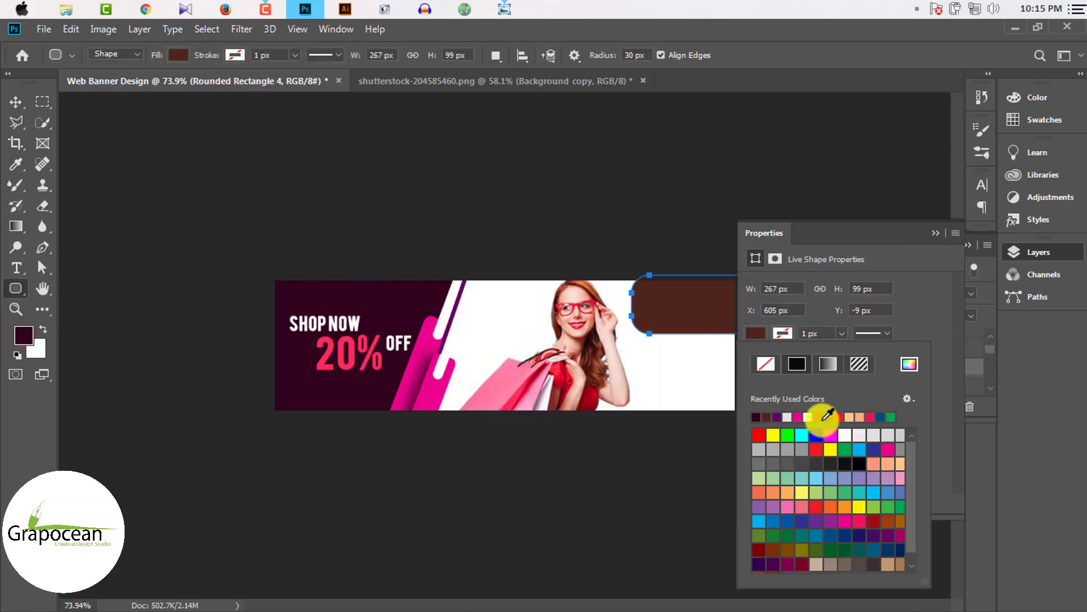
pyautogui.click(870, 516)
pyautogui.click(15, 101)
pyautogui.click(110, 165)
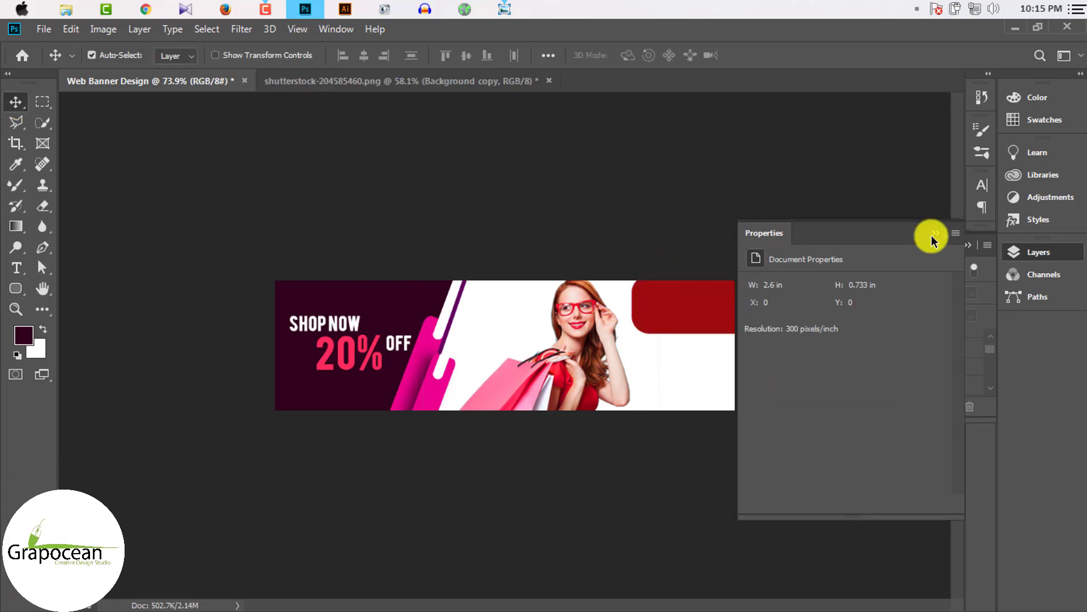
# Step: Recolour the rounded box's fill to the dark plum sampled from the banner panel
pyautogui.click(932, 236)
pyautogui.doubleClick(826, 367)
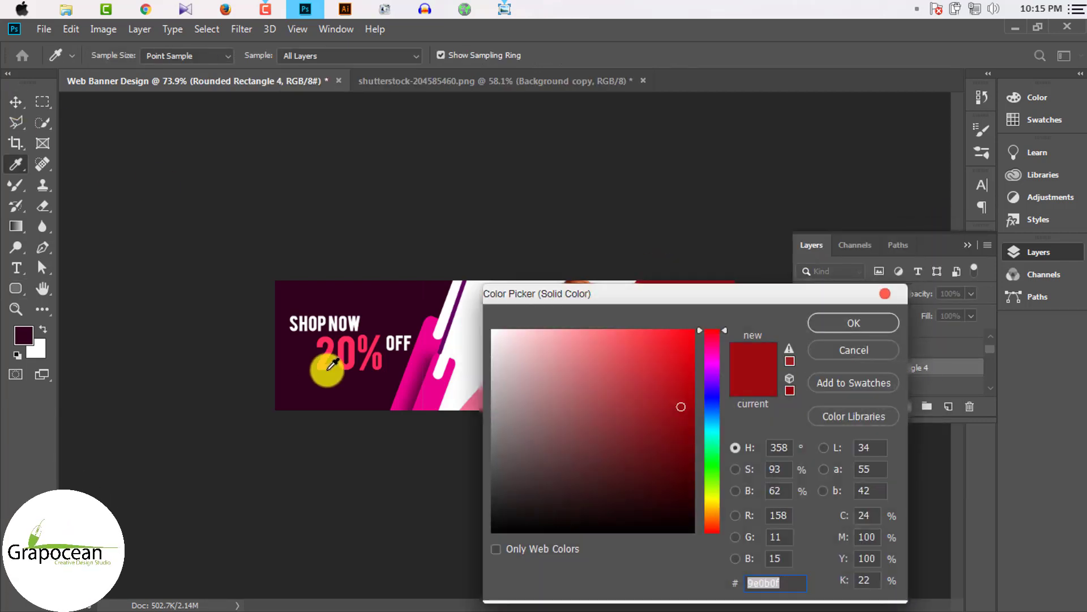
pyautogui.click(328, 368)
pyautogui.click(854, 323)
pyautogui.click(968, 244)
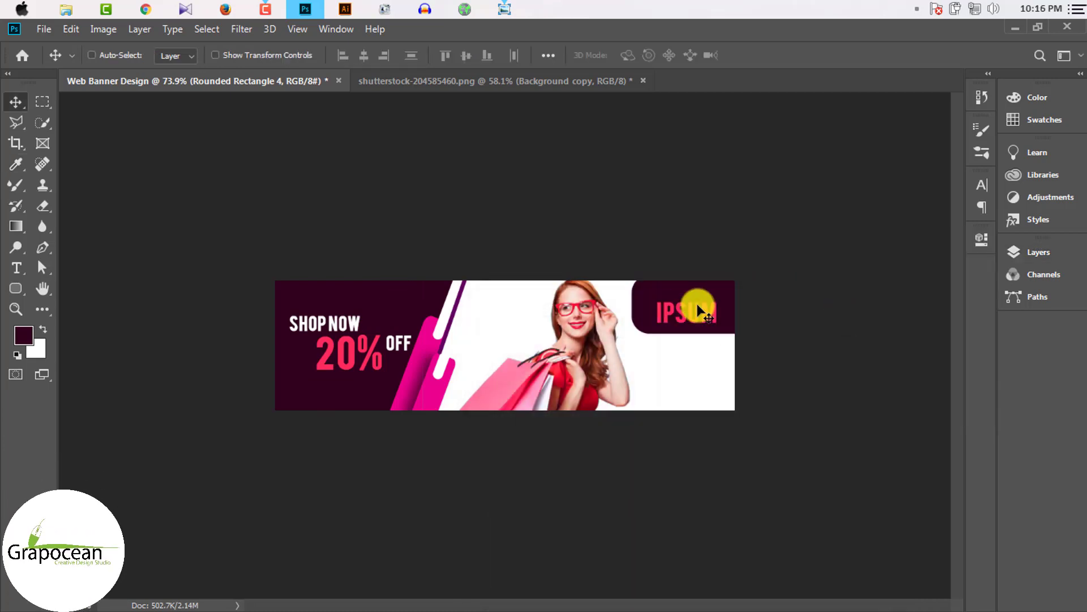
pyautogui.press('ctrl')
# Step: Colour Lorem white and reposition the Lorem Ipsum text inside the box
pyautogui.moveTo(722, 311); pyautogui.dragTo(792, 283)
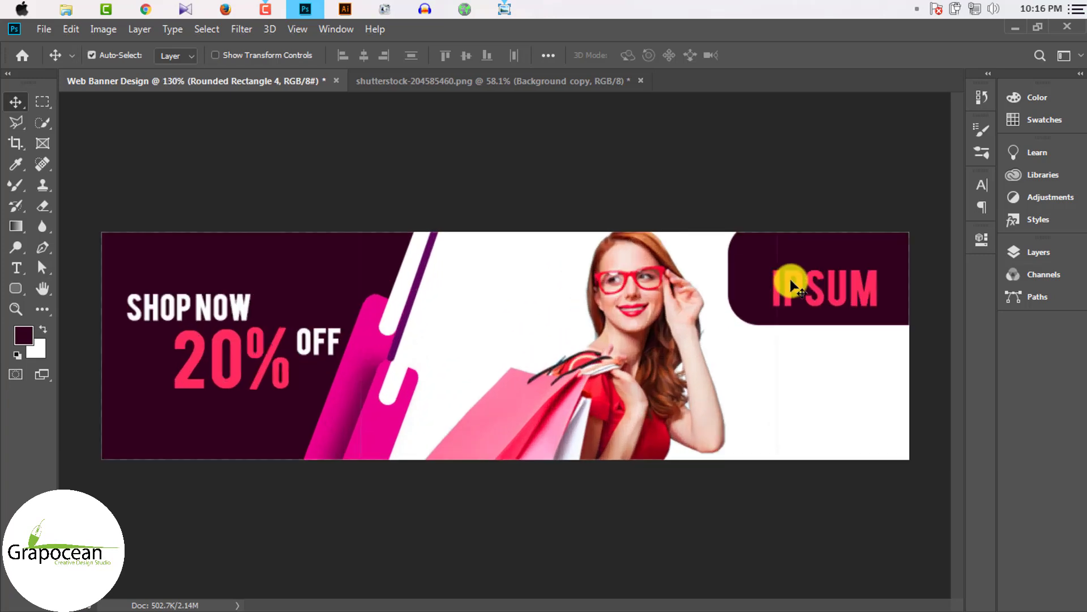
pyautogui.click(16, 268)
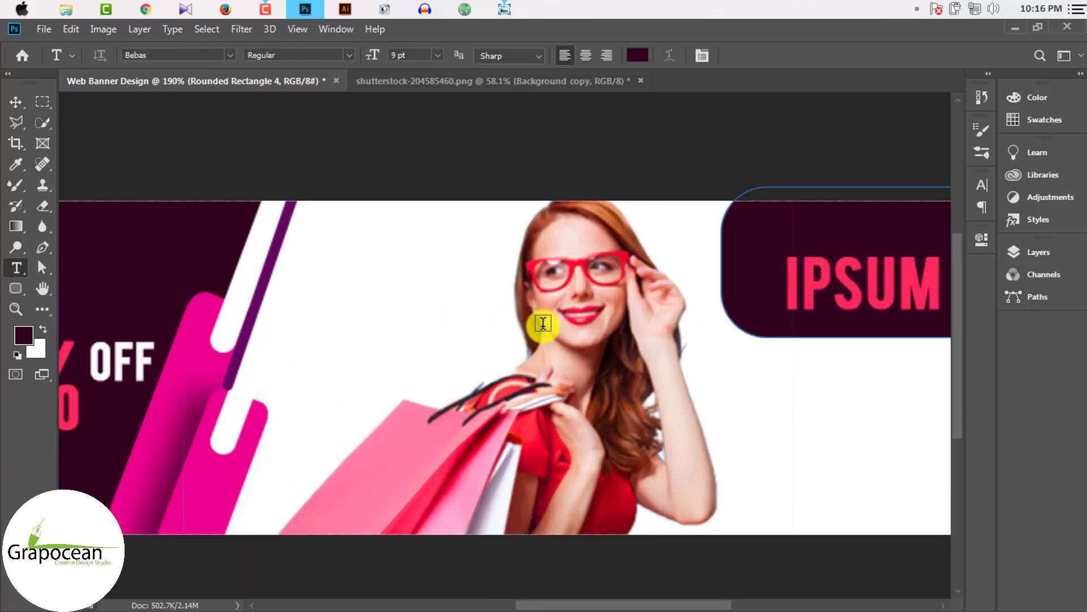
pyautogui.doubleClick(788, 258)
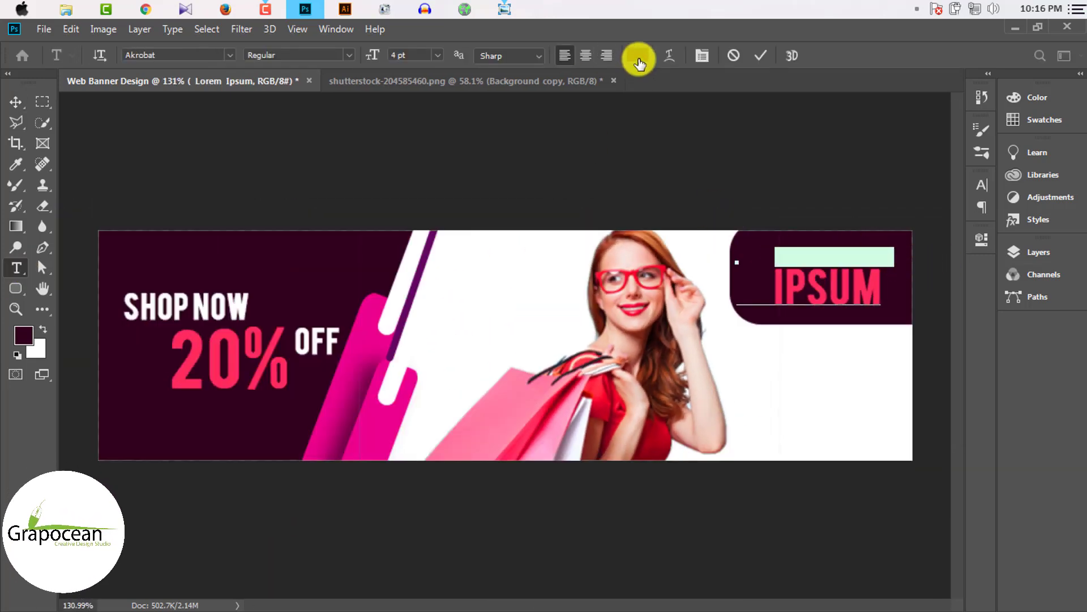
pyautogui.click(637, 55)
pyautogui.click(248, 300)
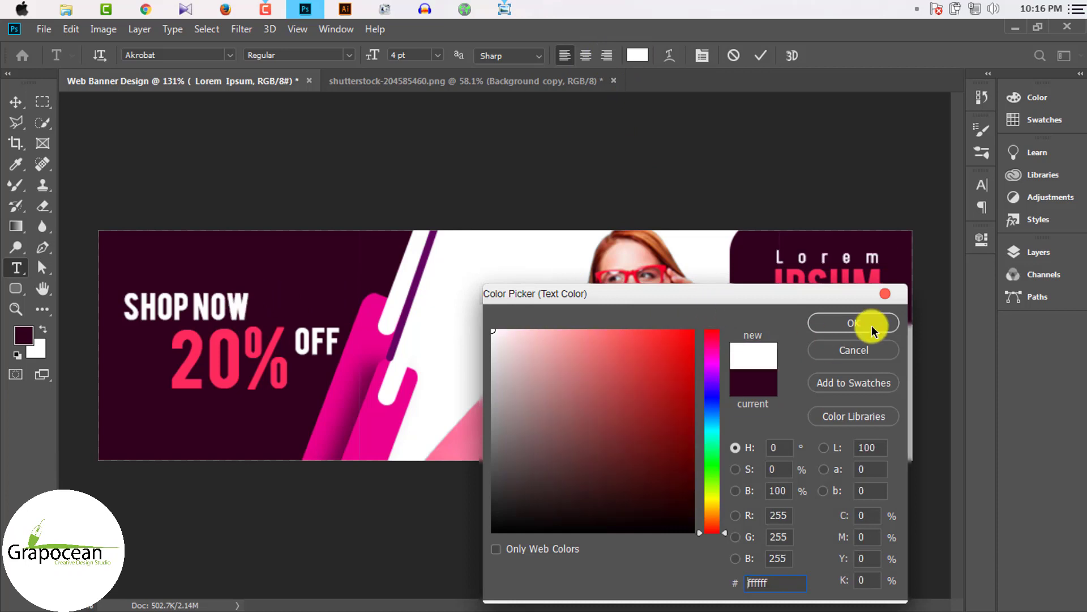
pyautogui.click(853, 323)
pyautogui.click(16, 102)
pyautogui.moveTo(900, 315)
pyautogui.mouseDown()
pyautogui.moveTo(896, 330)
pyautogui.moveTo(870, 319)
pyautogui.mouseUp()
# Step: Move the rounded box flush against the banner's right edge
pyautogui.click(896, 327)
pyautogui.hotkey('ctrl', 't')
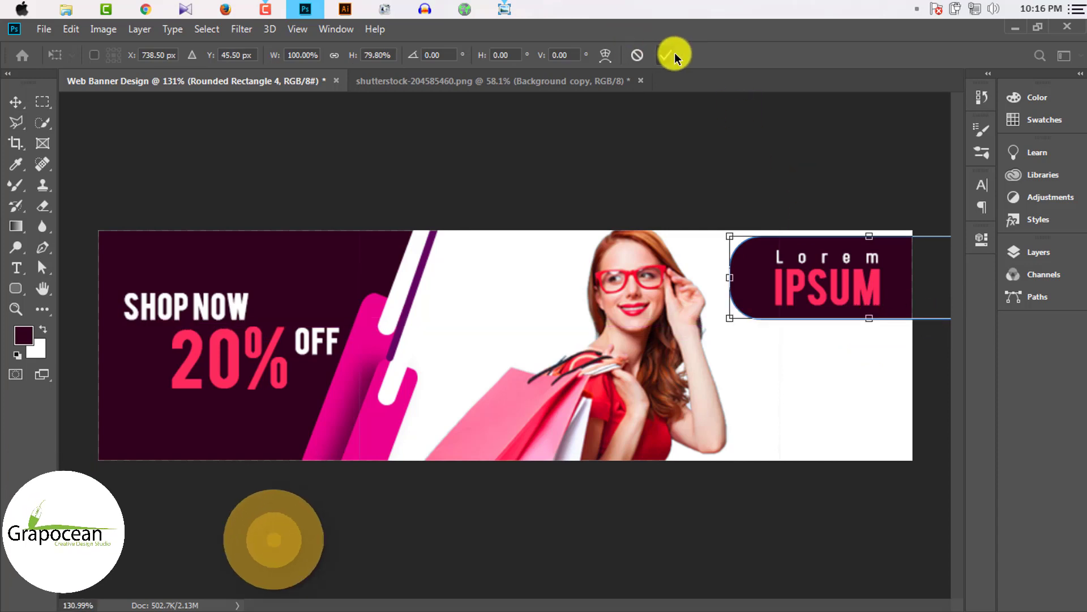
pyautogui.click(666, 55)
pyautogui.moveTo(752, 279); pyautogui.dragTo(776, 279)
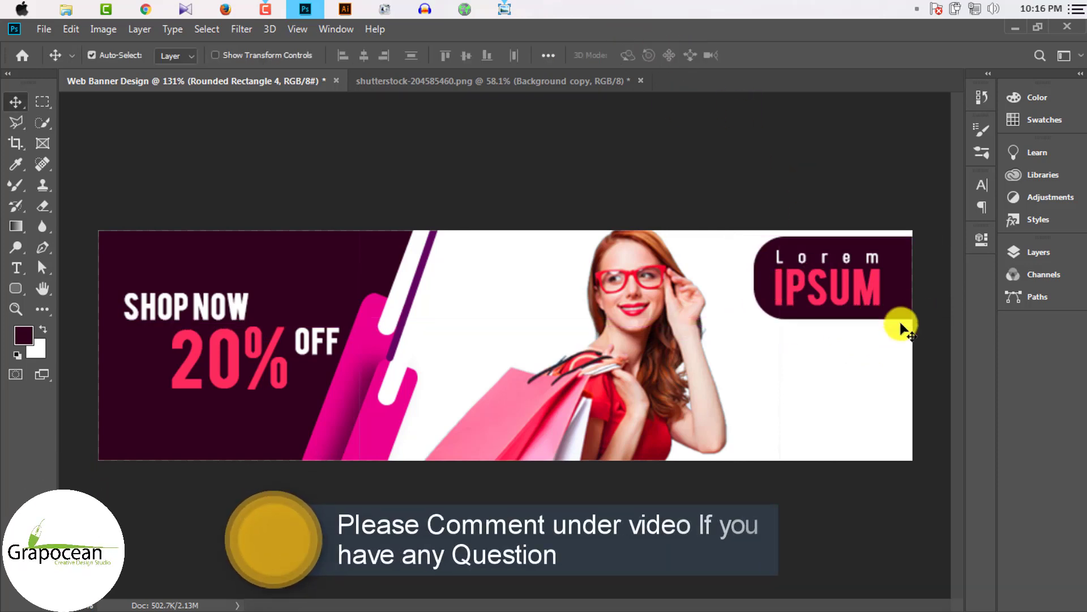
pyautogui.click(830, 347)
pyautogui.scroll(-3, 830, 350)
pyautogui.scroll(3, 731, 356)
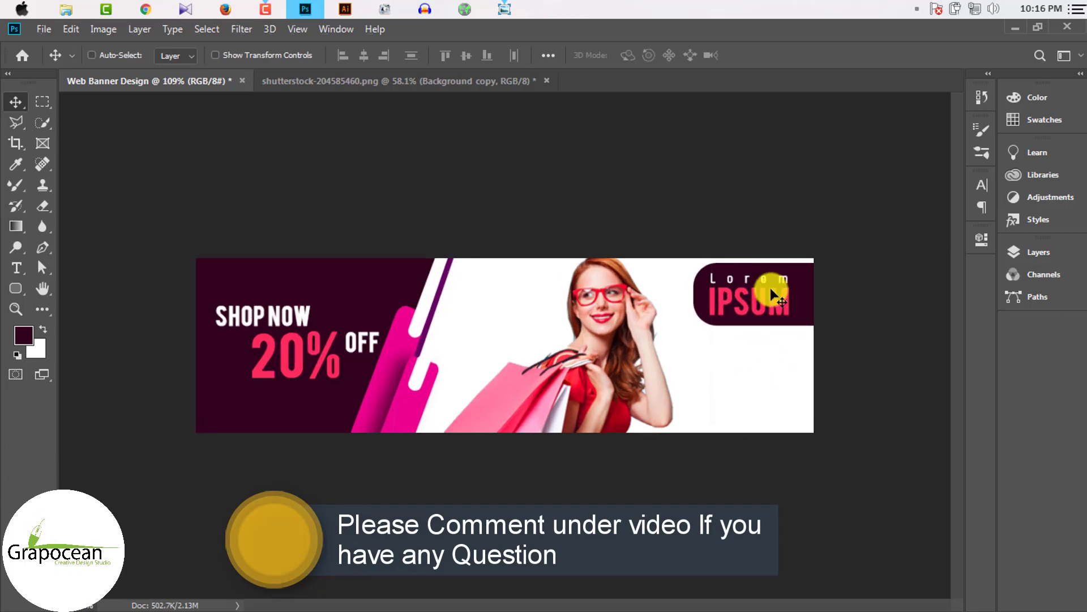
# Step: Scale the Lorem Ipsum text down to about 73%
pyautogui.click(840, 296)
pyautogui.hotkey('ctrl', 't')
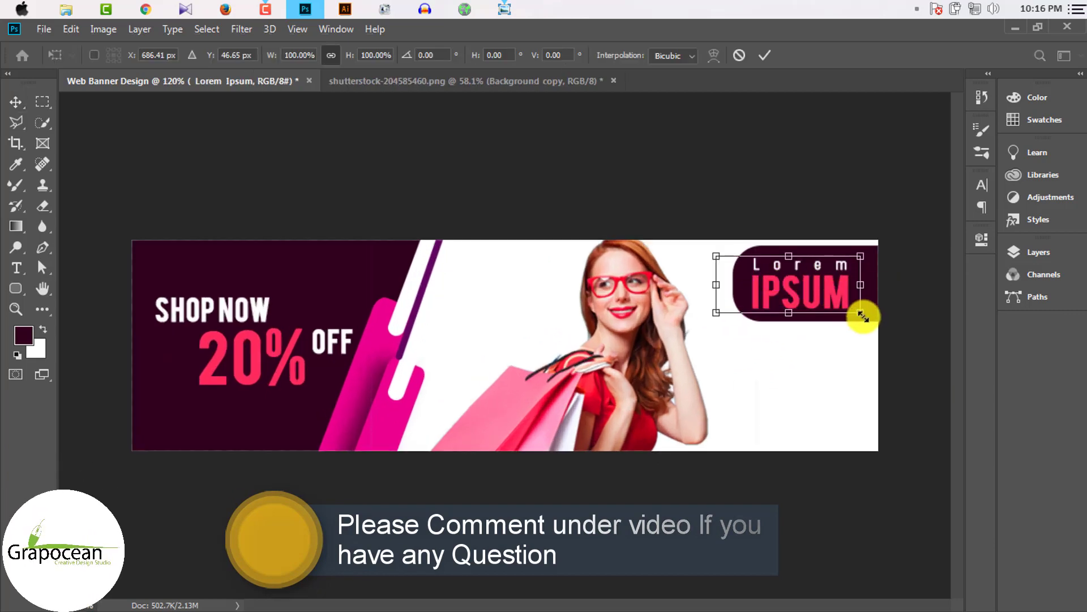
pyautogui.moveTo(865, 310)
pyautogui.mouseDown()
pyautogui.moveTo(840, 305)
pyautogui.moveTo(868, 296)
pyautogui.mouseUp()
pyautogui.click(760, 55)
# Step: Squash the rounded box to about 58% height to fit the text
pyautogui.click(868, 298)
pyautogui.hotkey('ctrl', 't')
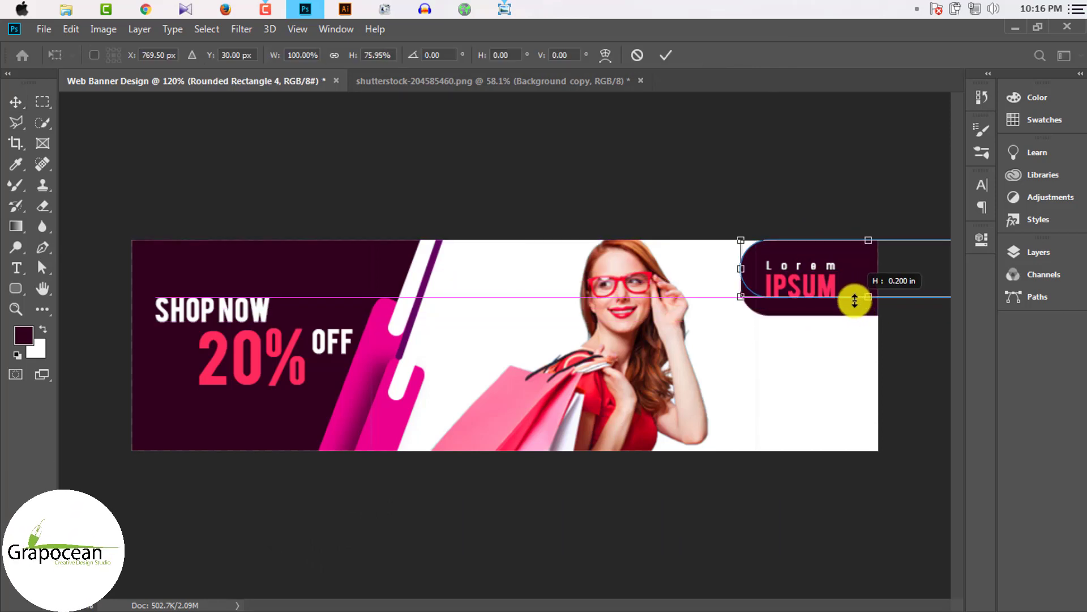
pyautogui.moveTo(866, 256); pyautogui.dragTo(865, 291)
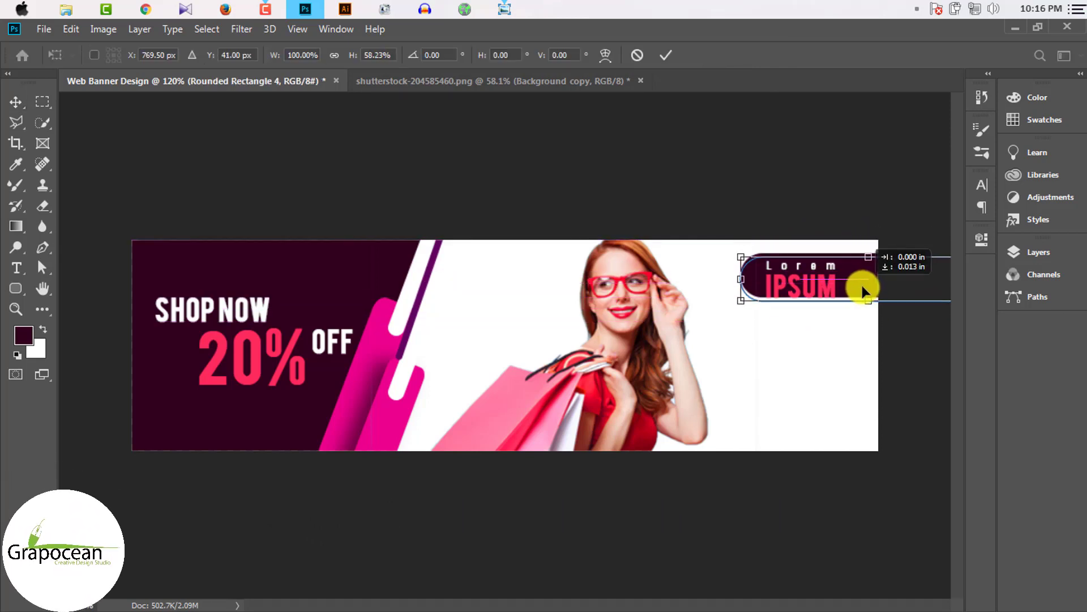
pyautogui.click(666, 55)
pyautogui.scroll(-3, 918, 357)
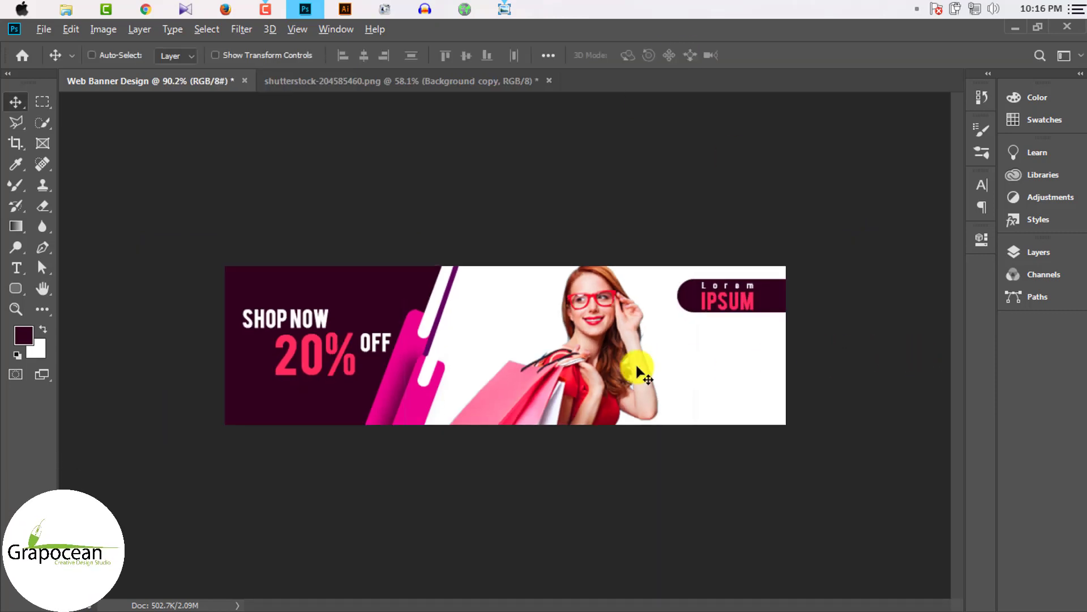